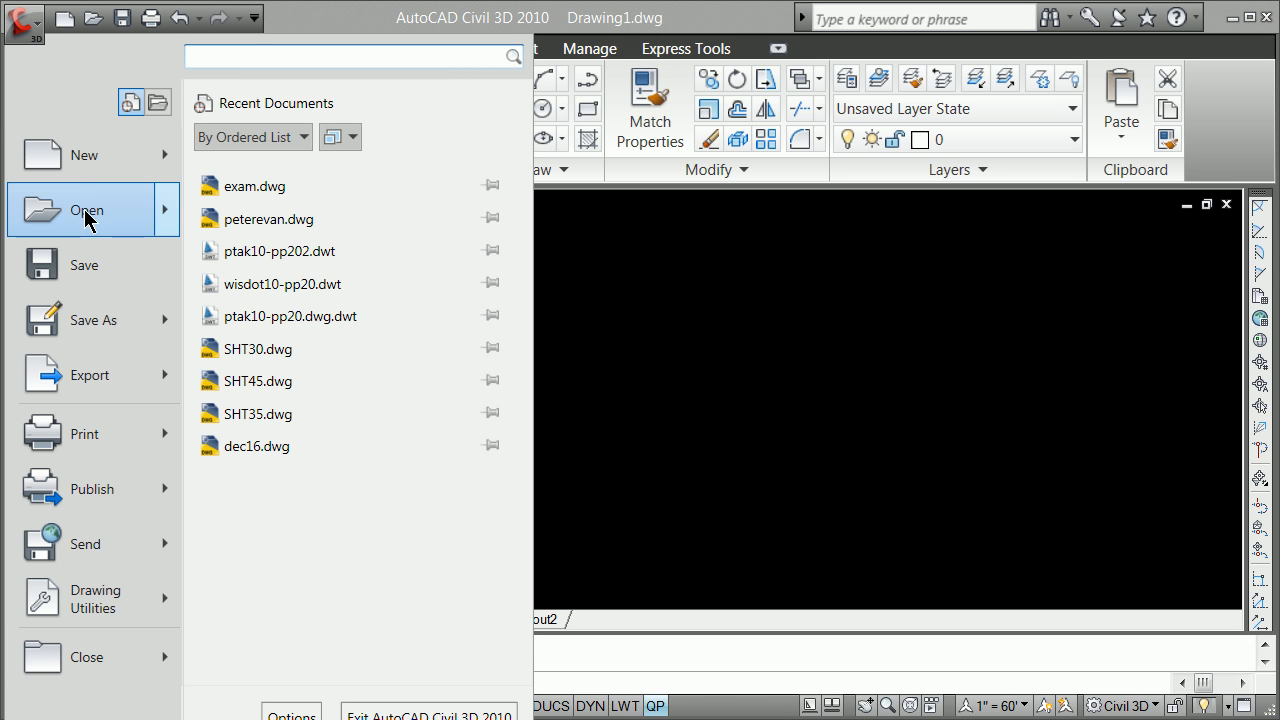
Step: Start a new drawing and set the template selection to list Drawing Template (*.dwt) files
left_click(93, 169)
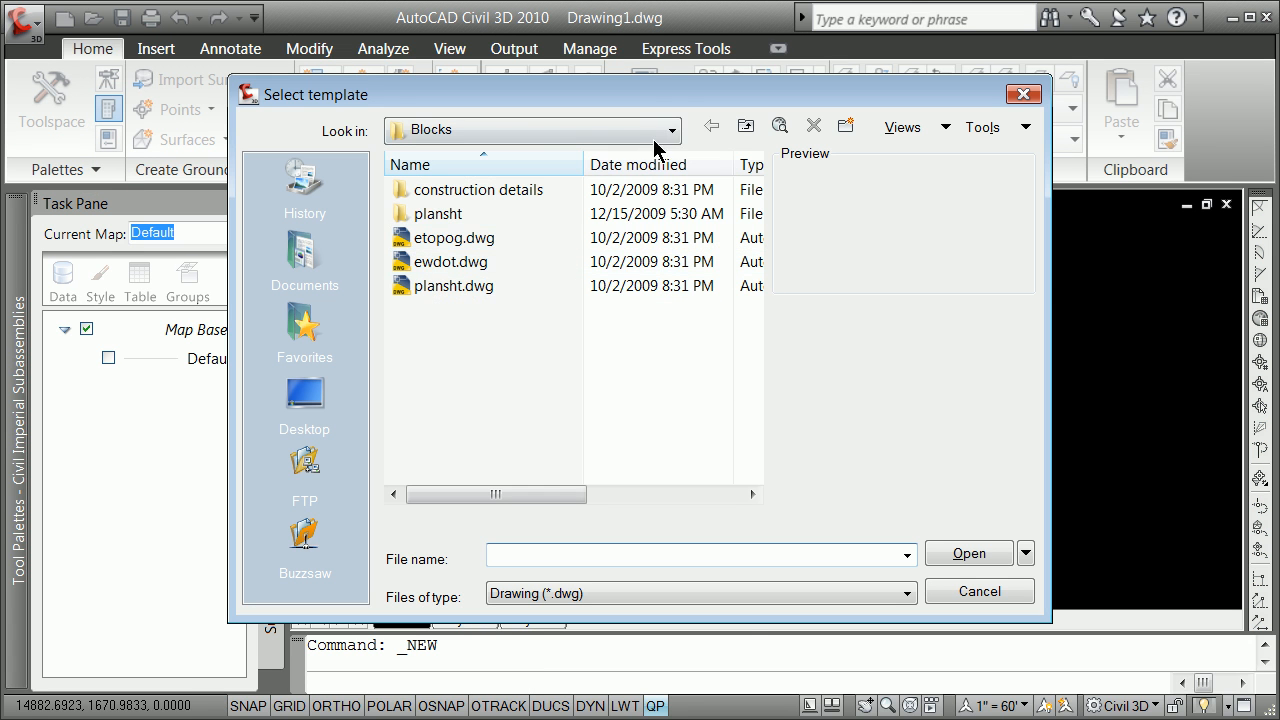
left_click(672, 132)
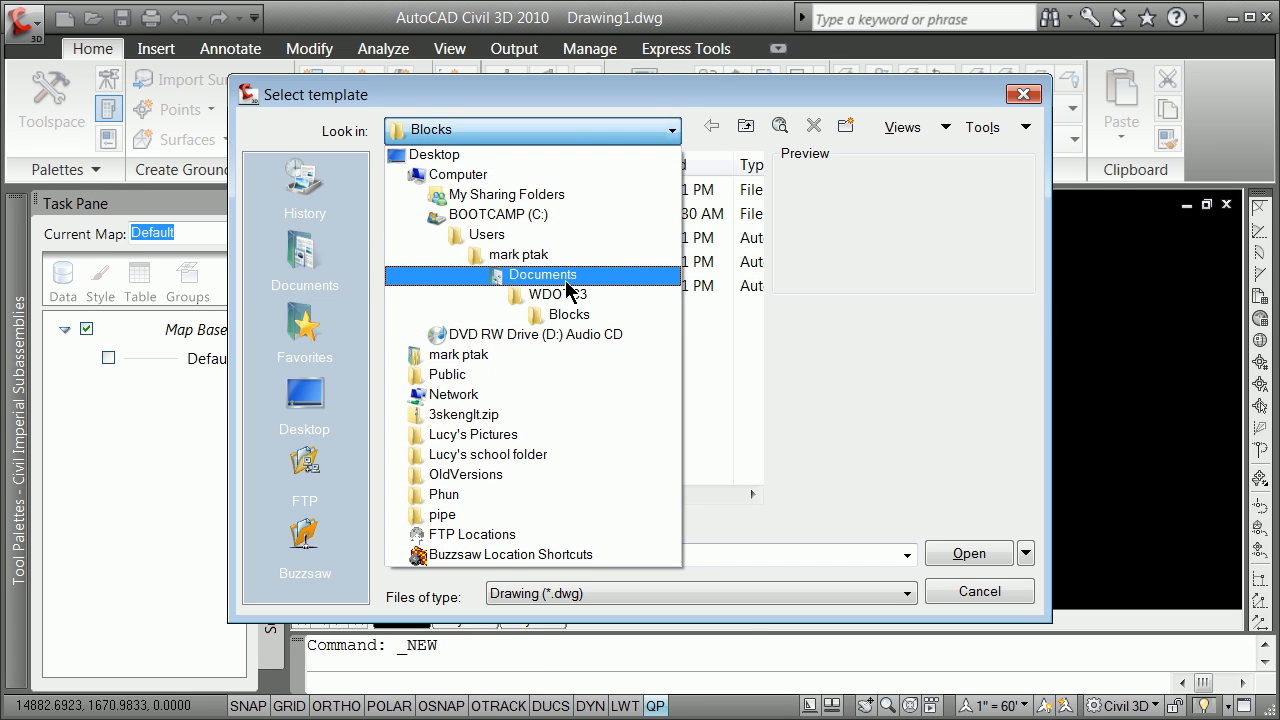
left_click(504, 256)
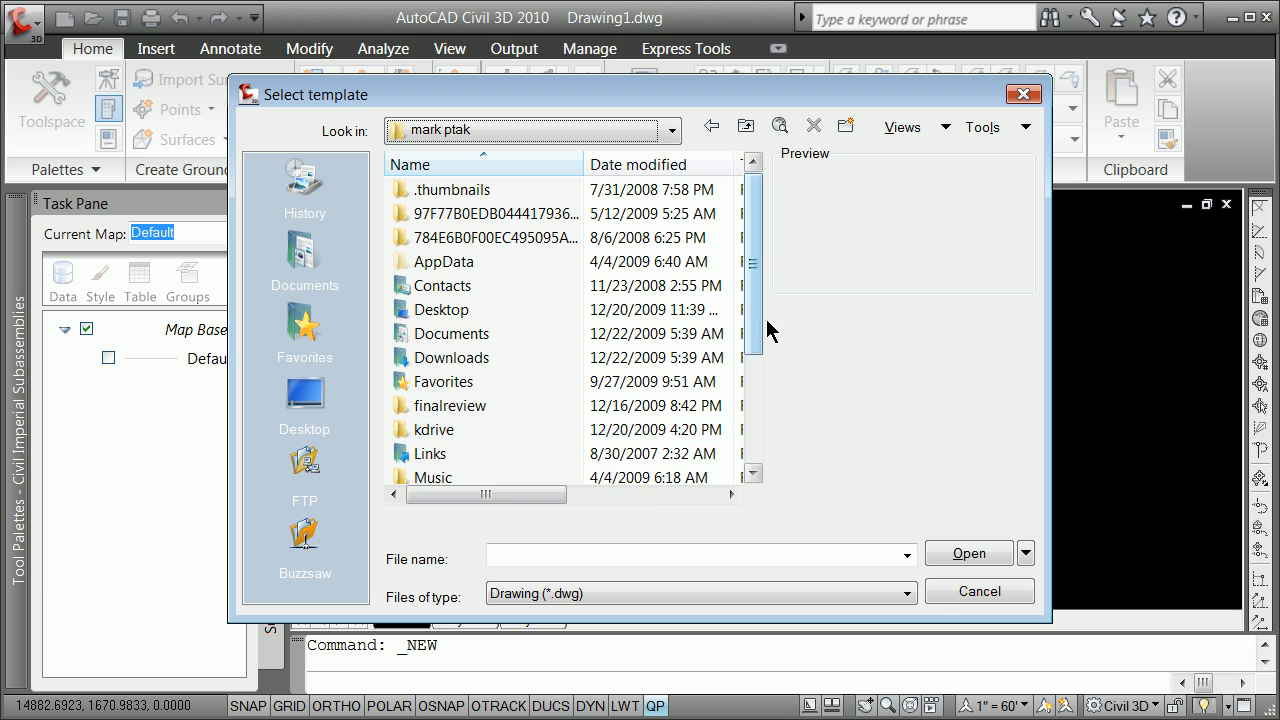
double_click(437, 432)
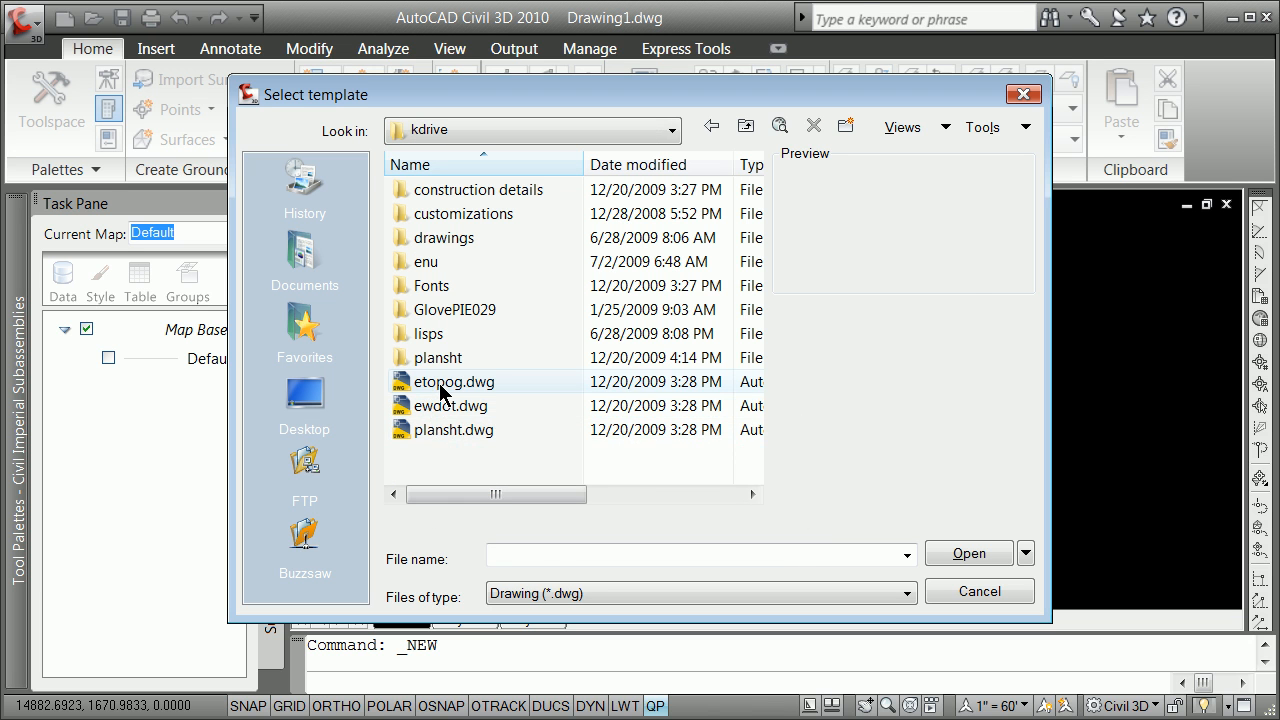
left_click(439, 383)
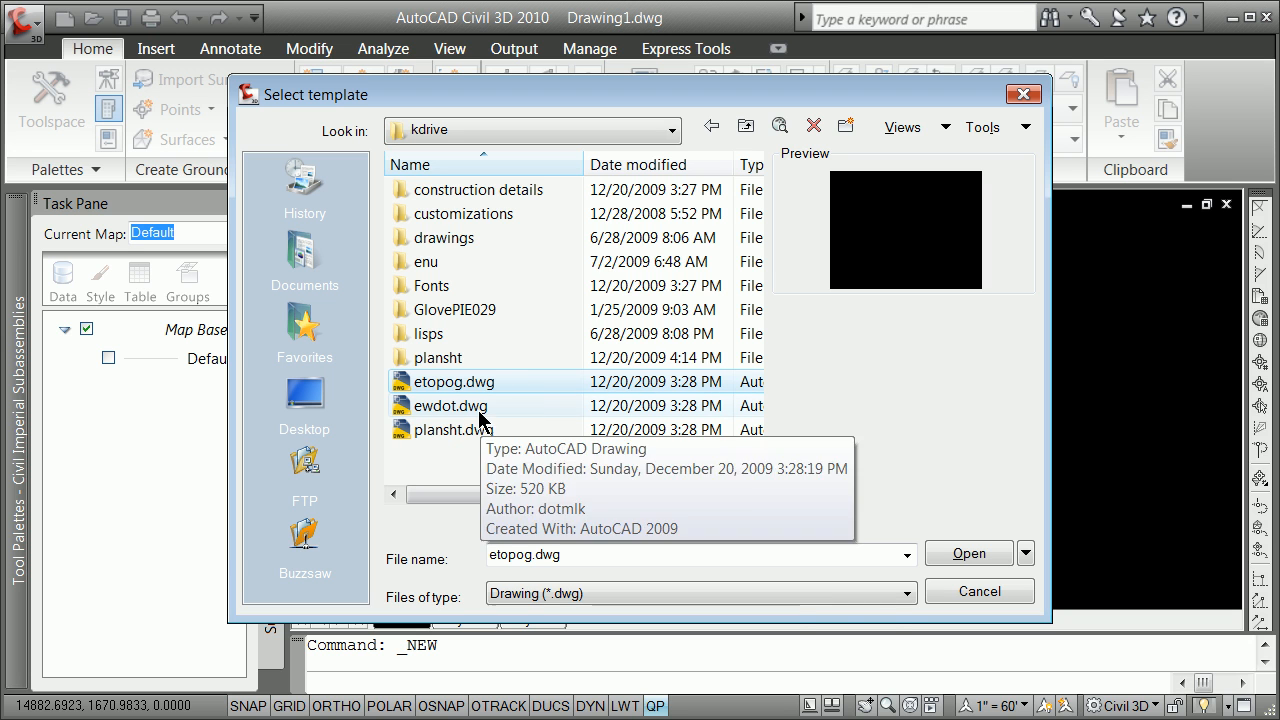
left_click(910, 598)
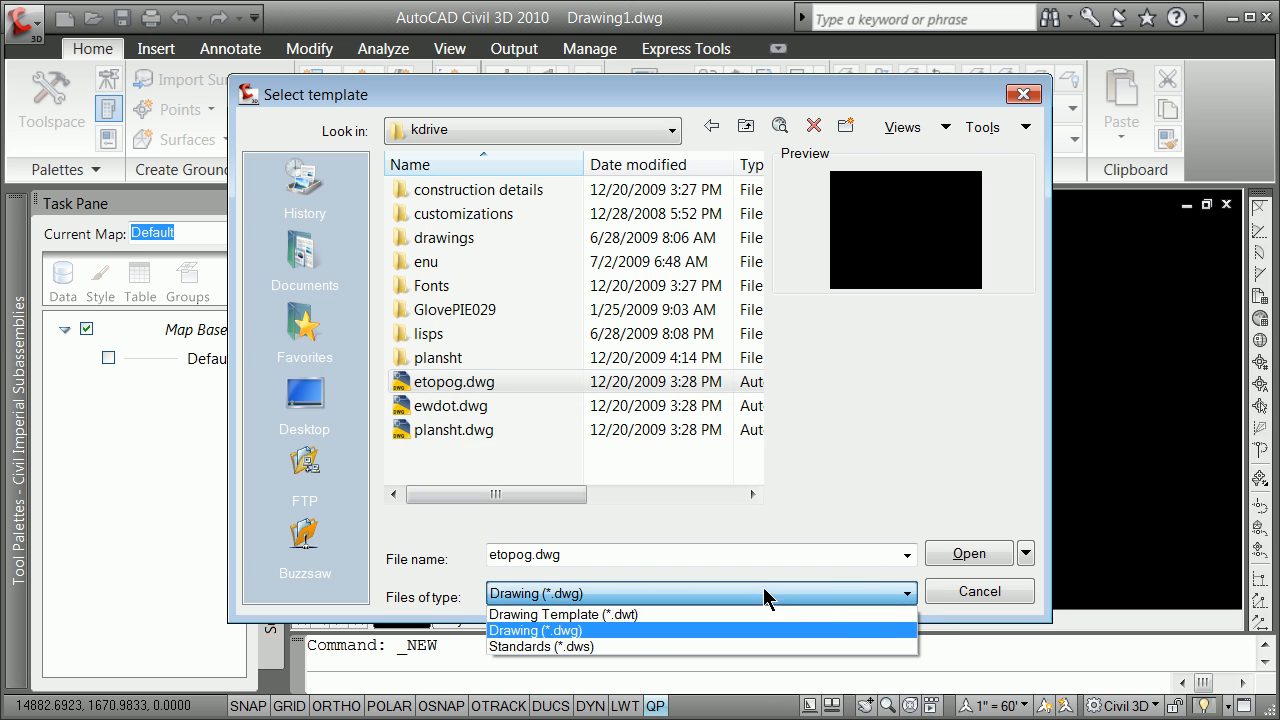
left_click(643, 607)
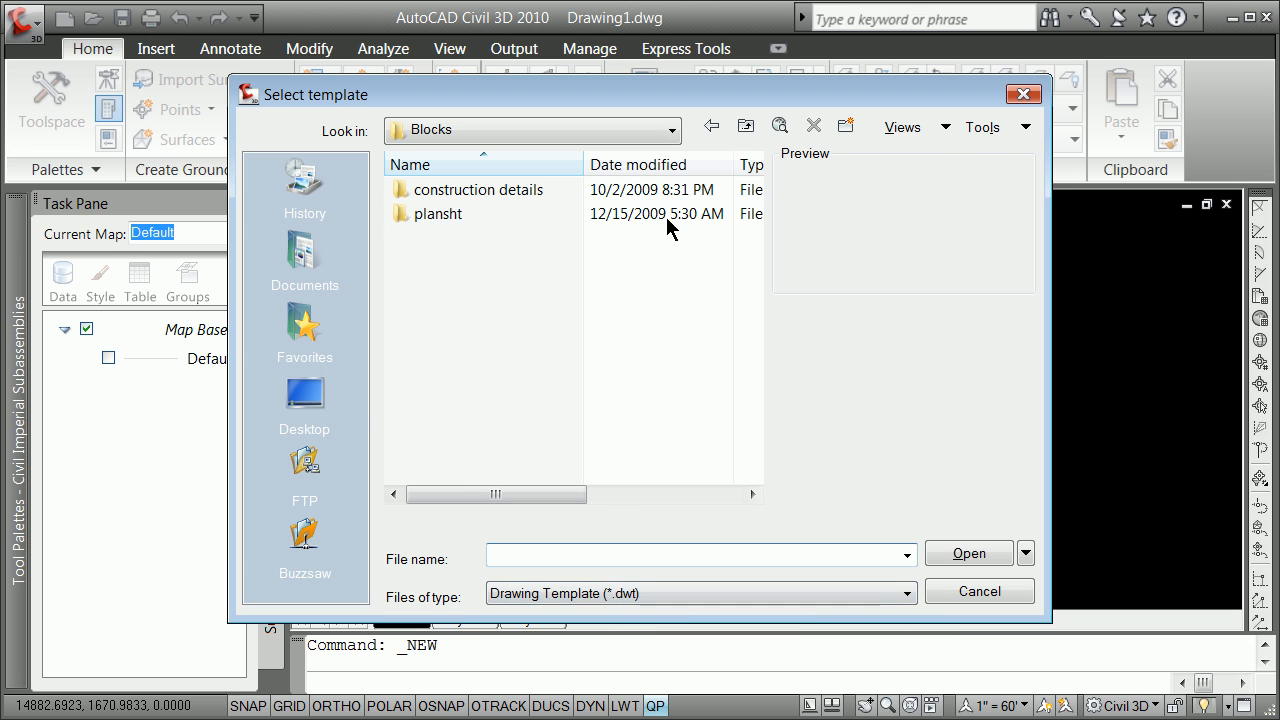
Step: Create the drawing from the wisdot10.dwt template in the kdrive folder under the user's home folder
left_click(670, 132)
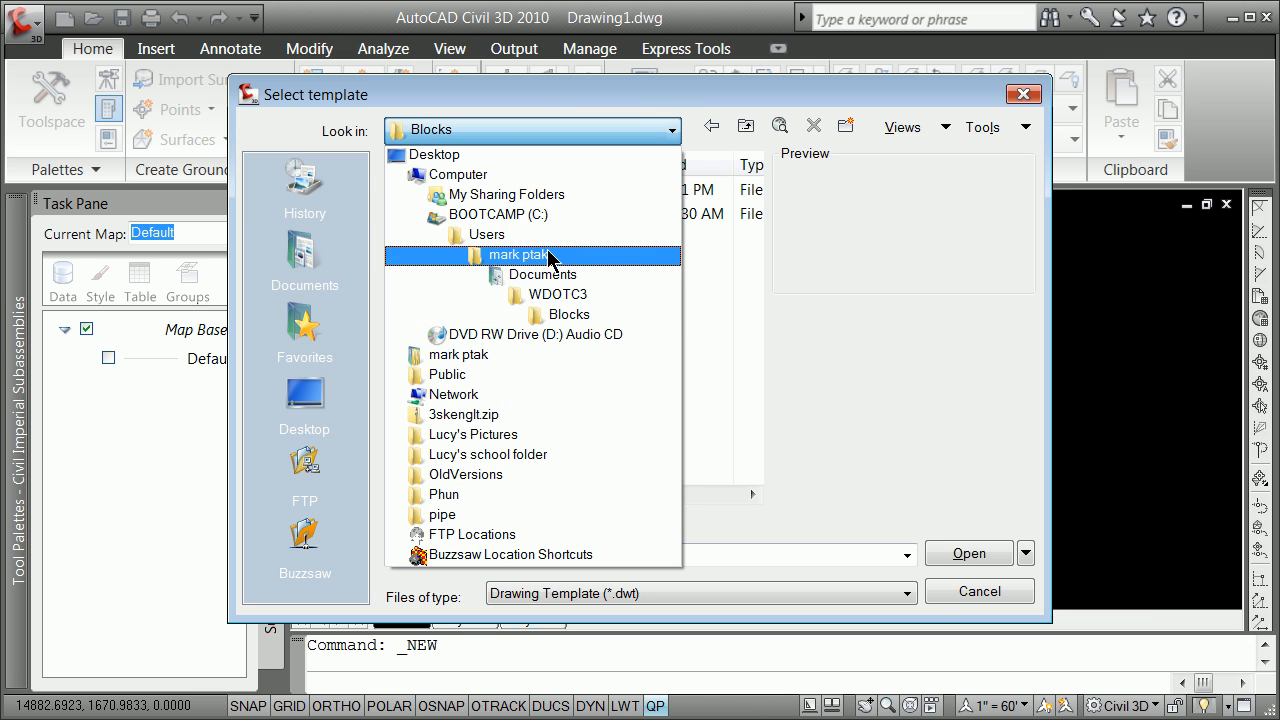
left_click(505, 254)
double_click(424, 430)
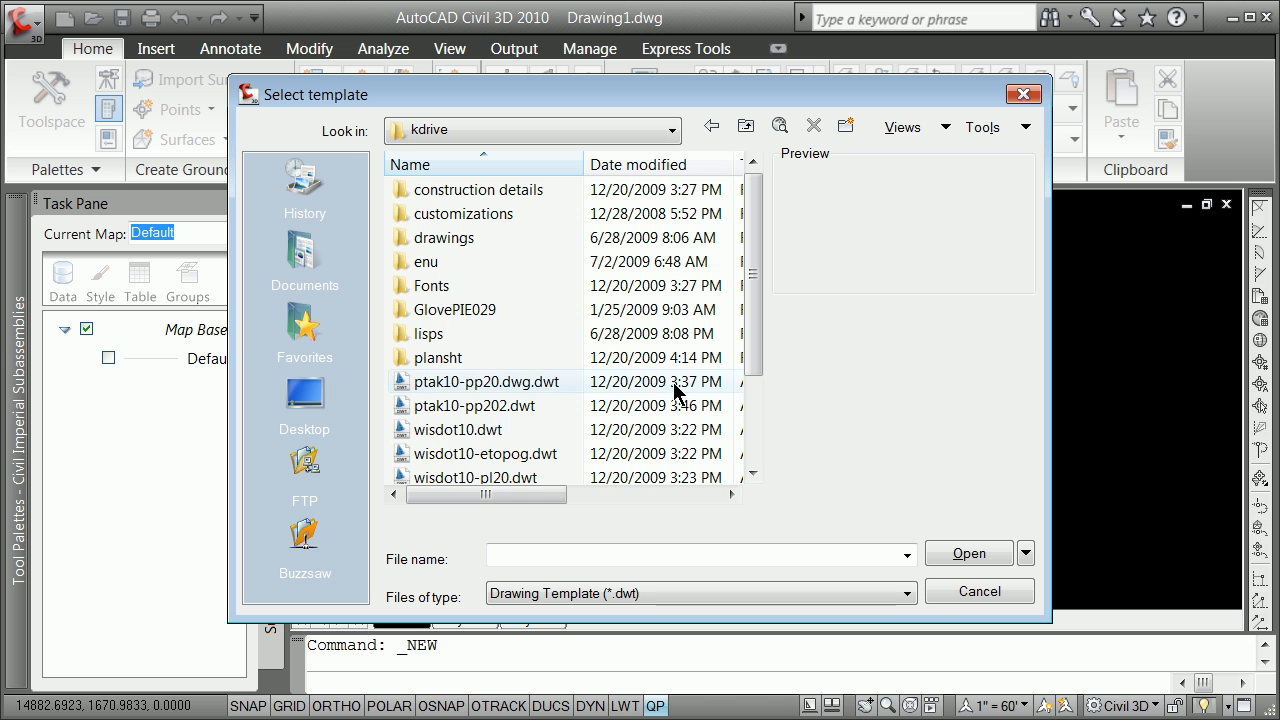
left_click(455, 432)
left_click_drag(757, 349, 750, 450)
left_click(428, 309)
left_click(927, 560)
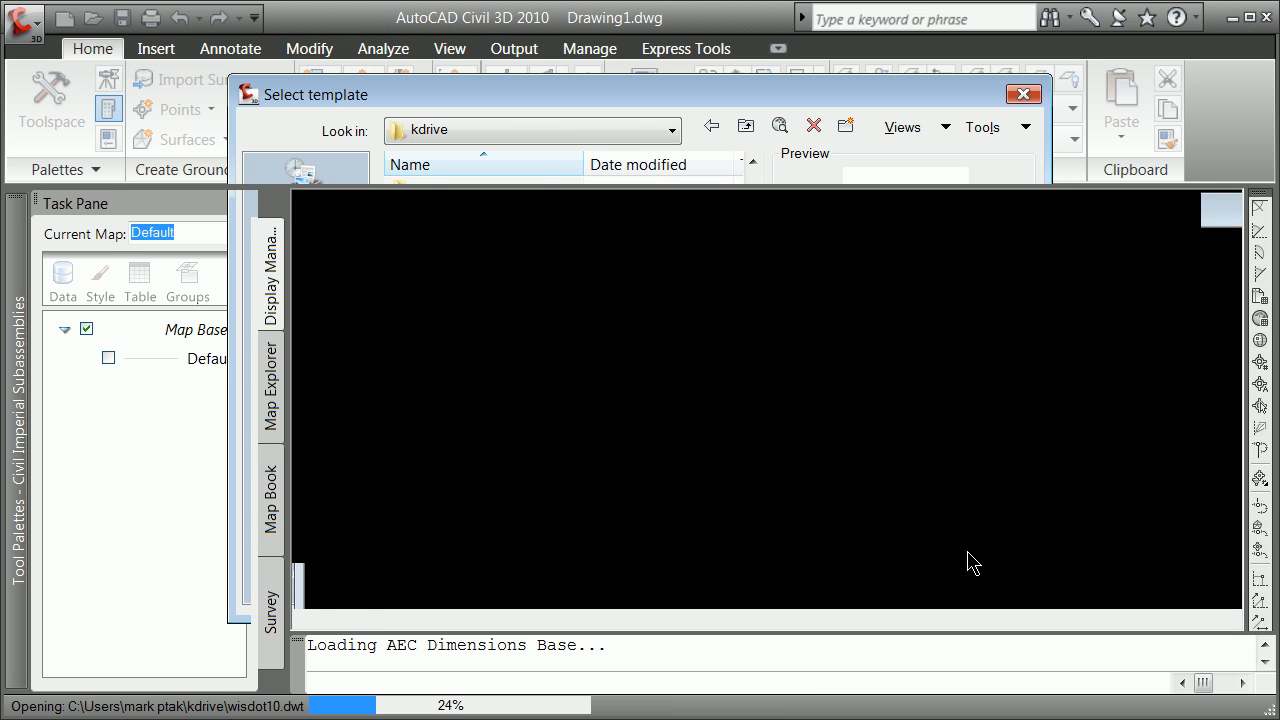
Step: Skip the missing shape file dgnlstyle-ewdotudls.shx and let the new drawing finish loading
left_click(566, 445)
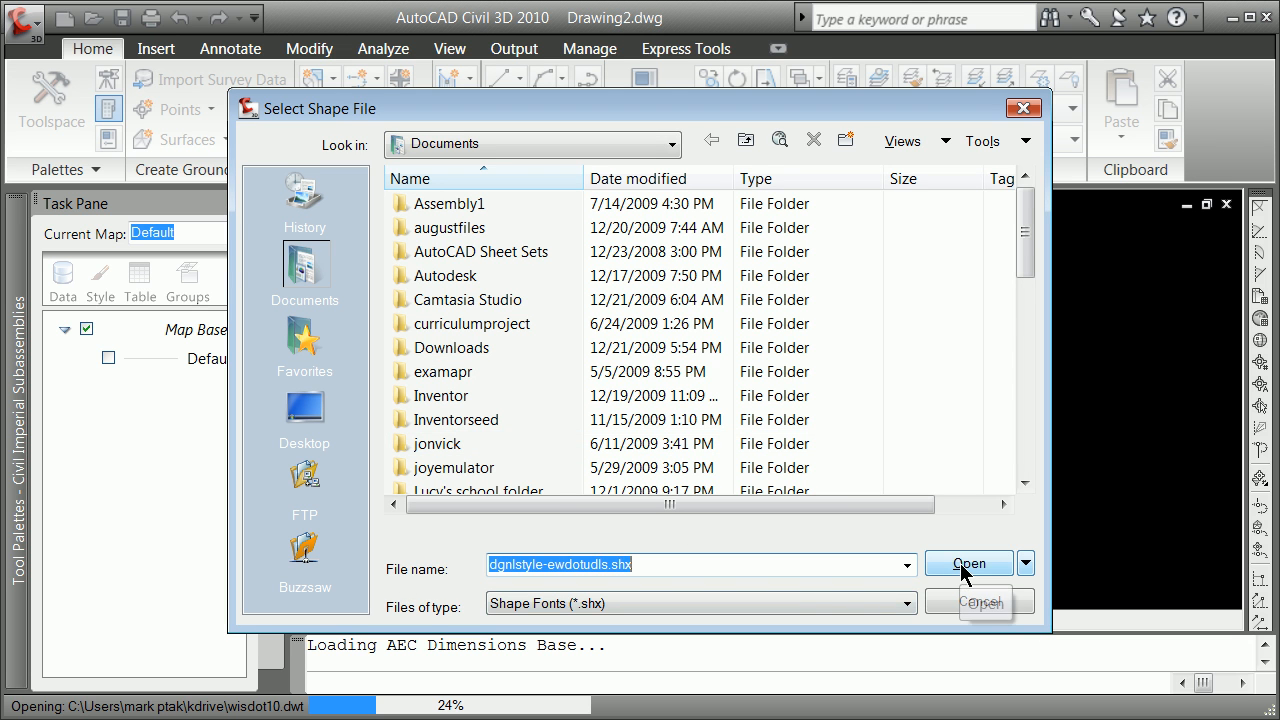
left_click(978, 603)
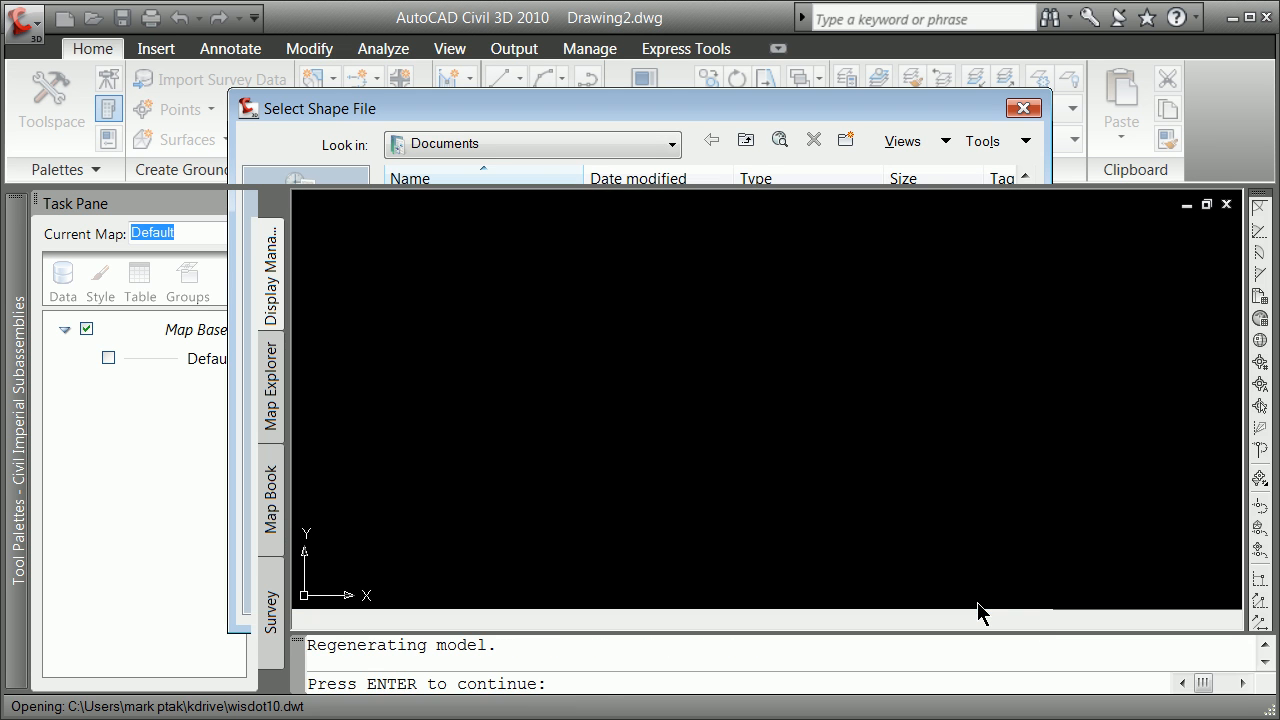
key("Return")
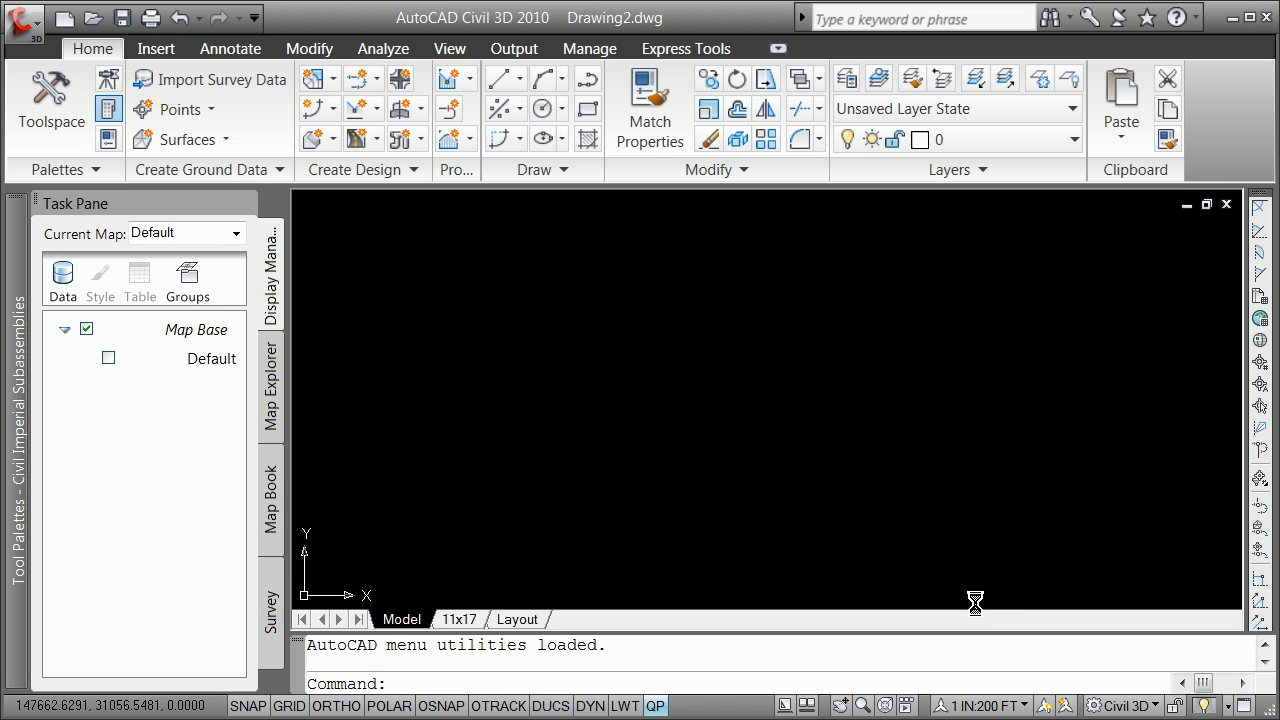
left_click(997, 148)
left_click(509, 430)
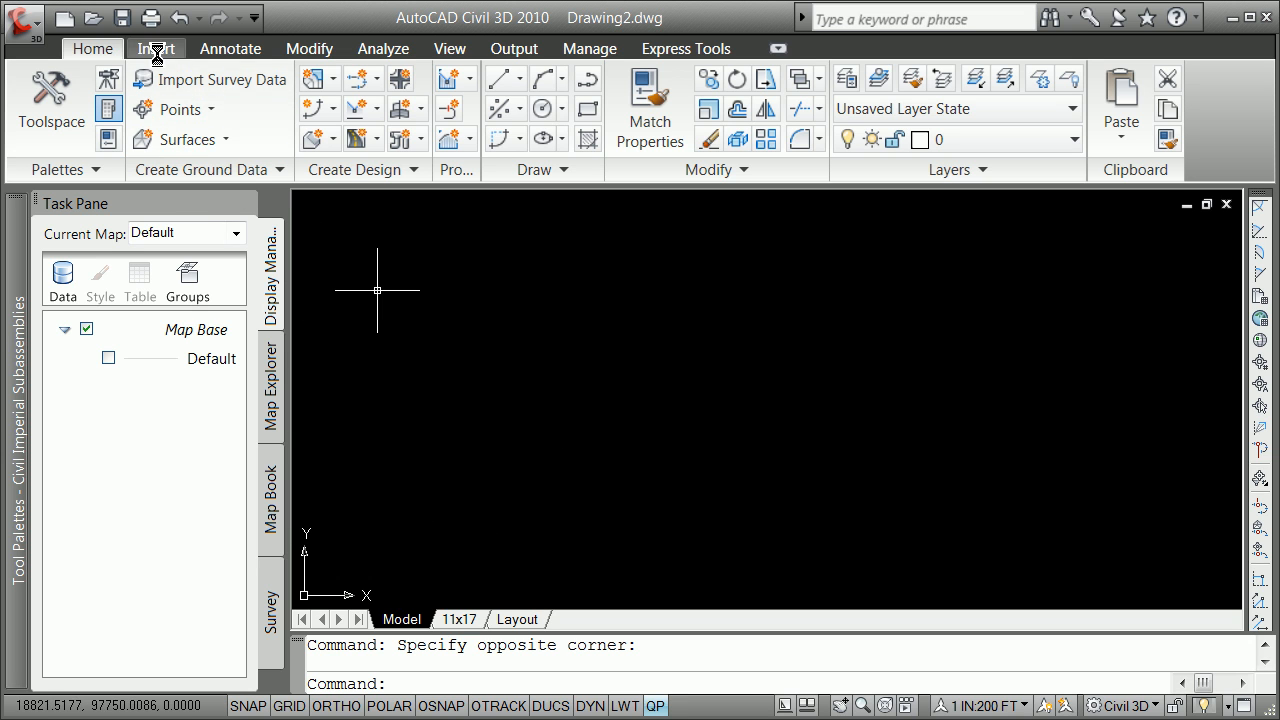
Step: Start inserting a block and browse for its source drawing in the Downloads folder
left_click(156, 49)
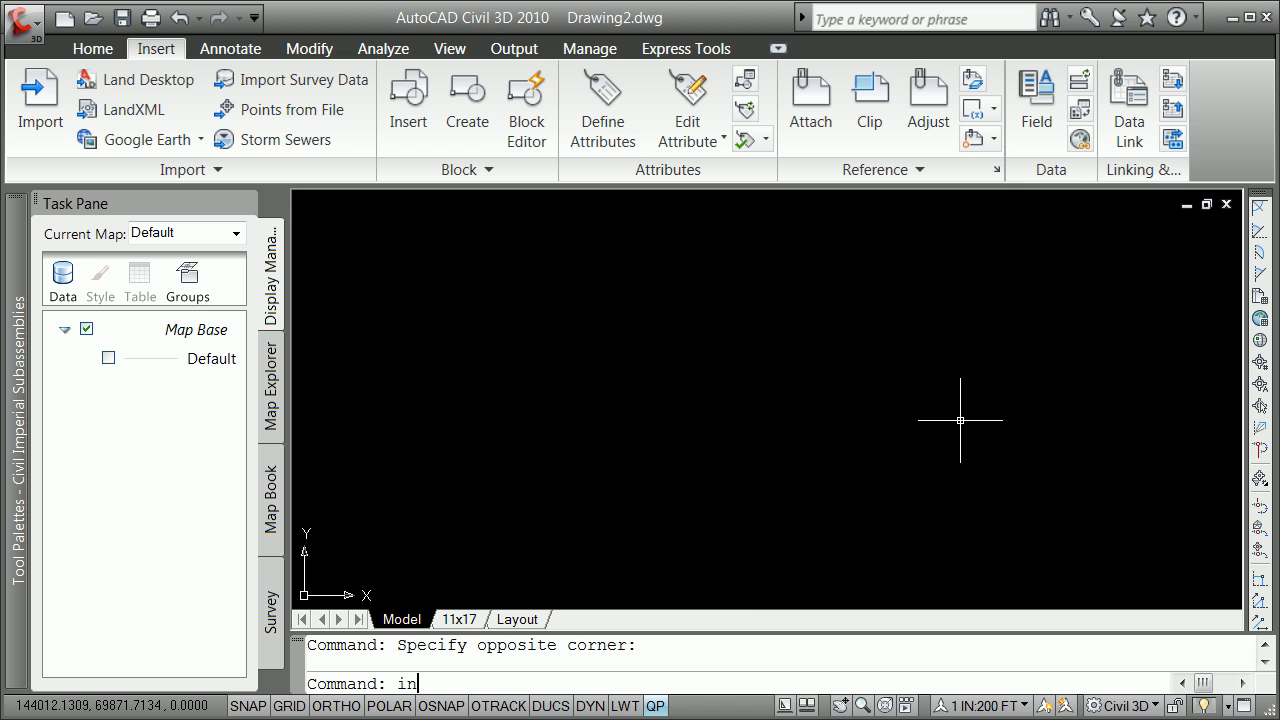
key("Return")
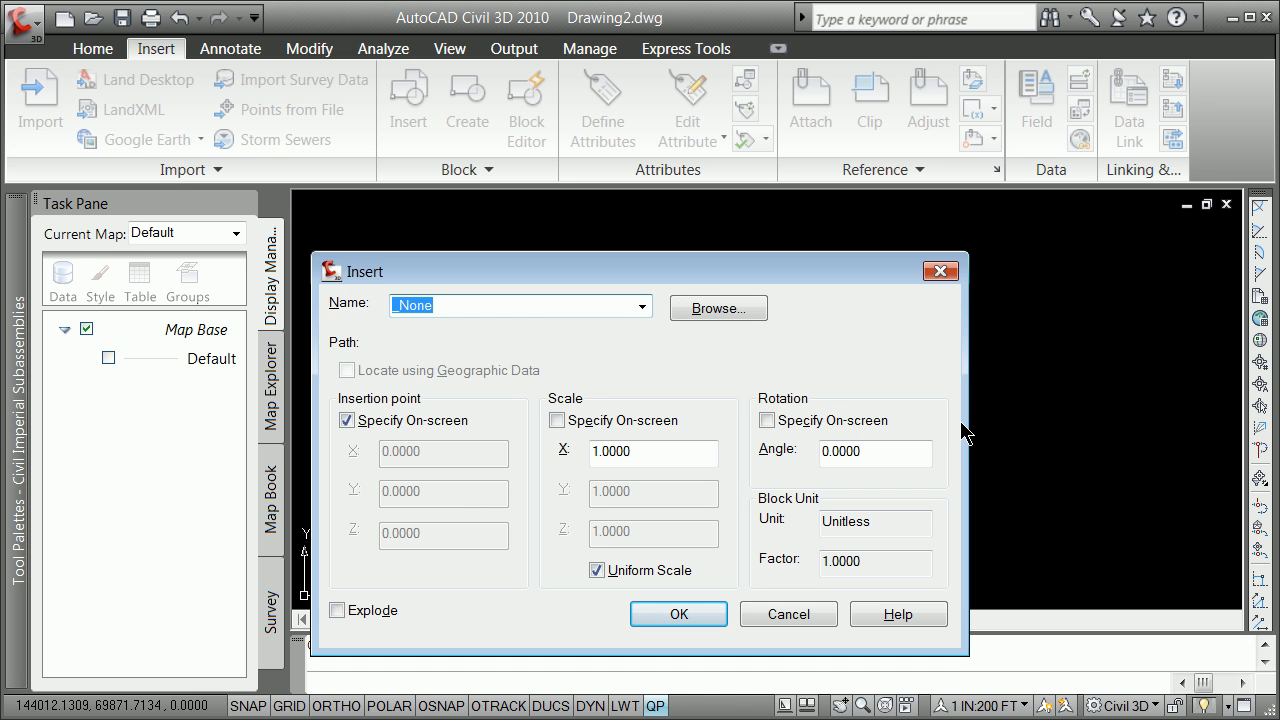
left_click(735, 308)
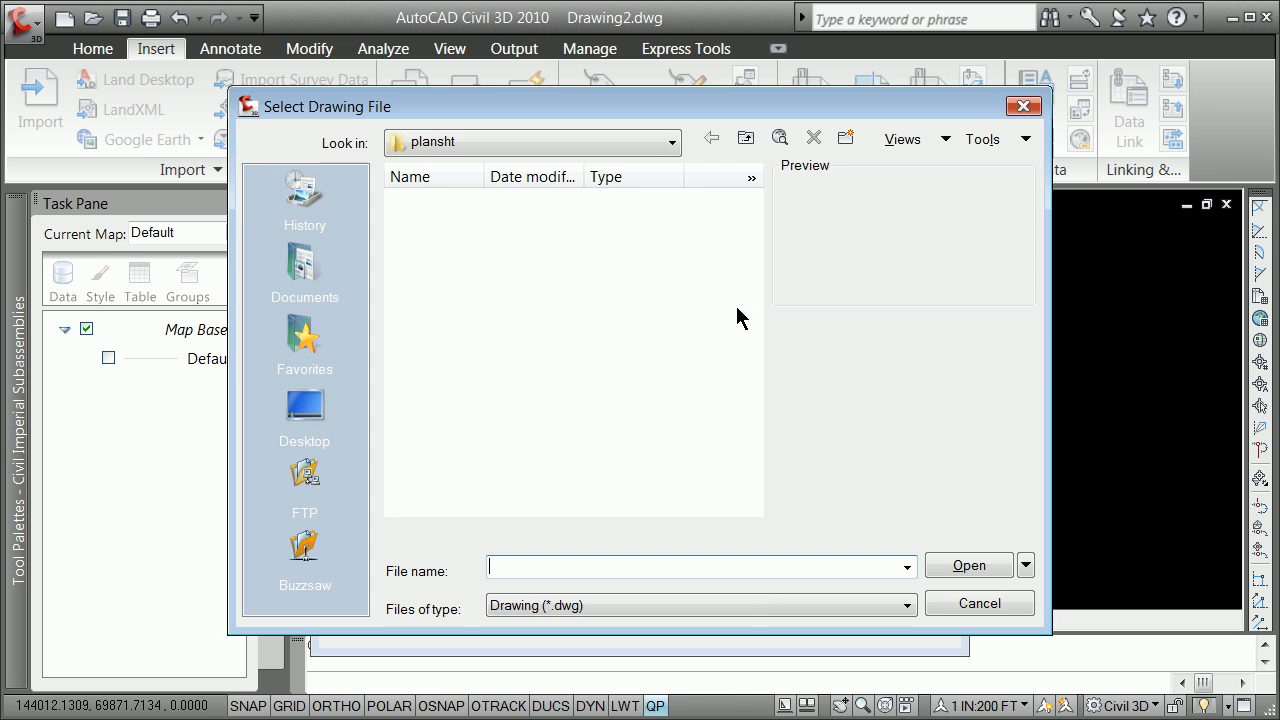
left_click(672, 145)
left_click(476, 380)
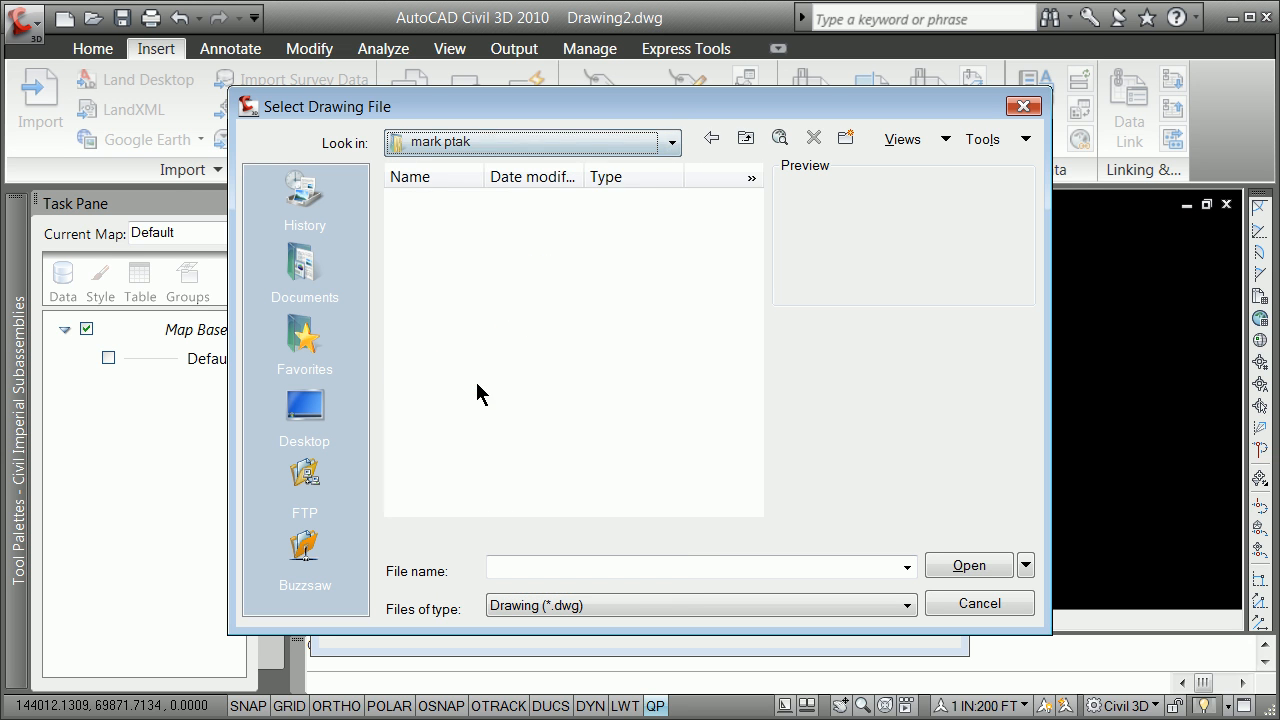
left_click_drag(757, 228, 743, 311)
double_click(630, 295)
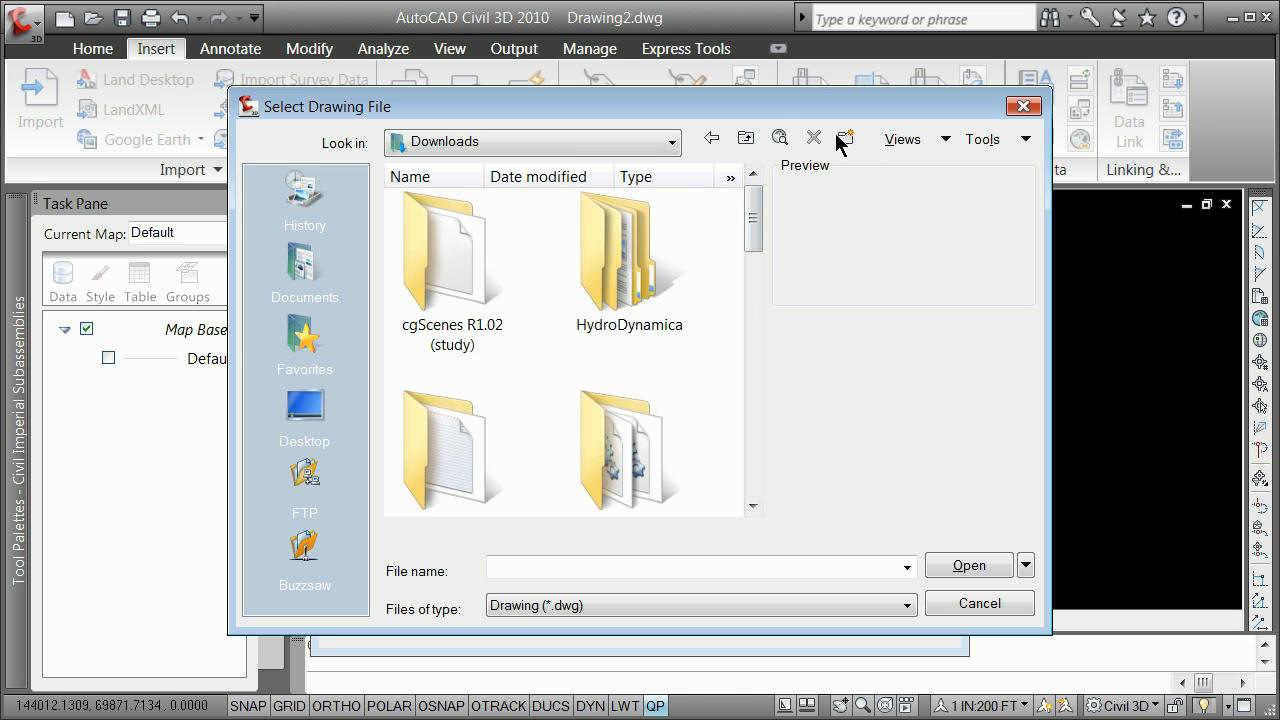
Step: Show the Downloads files as details sorted by date modified and choose cadastral.dwg as the block source
left_click(940, 140)
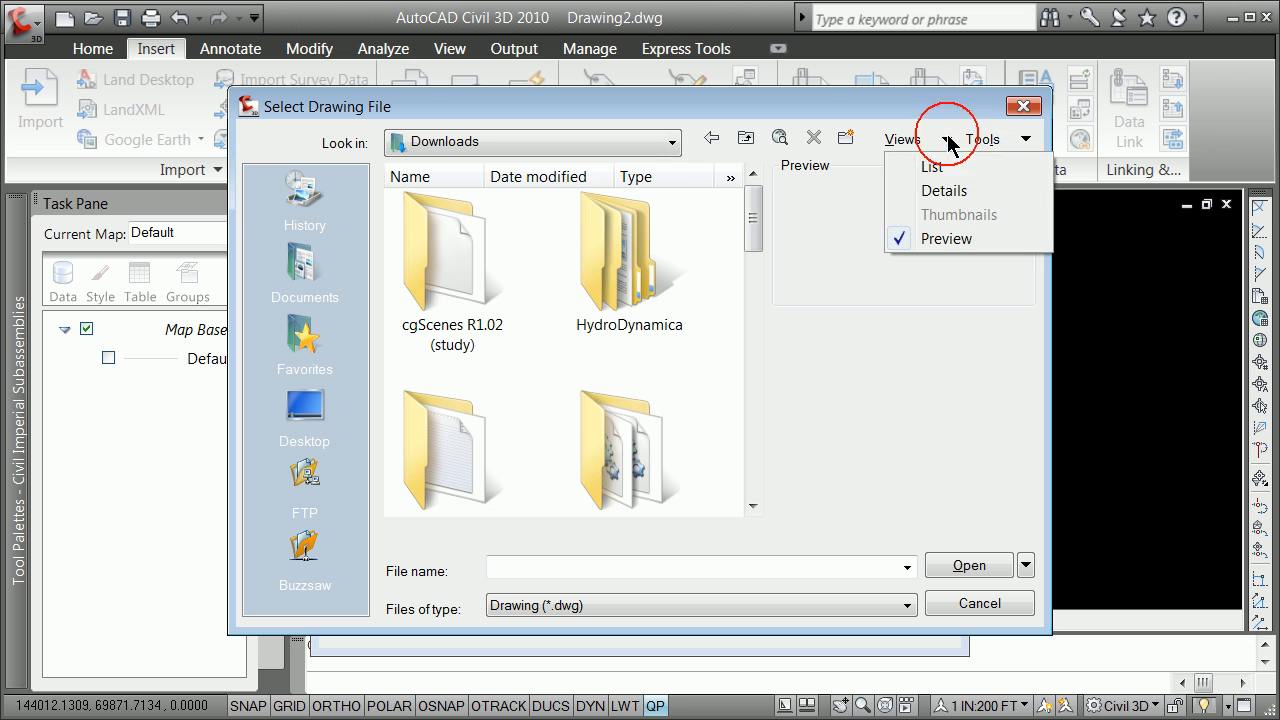
left_click(931, 192)
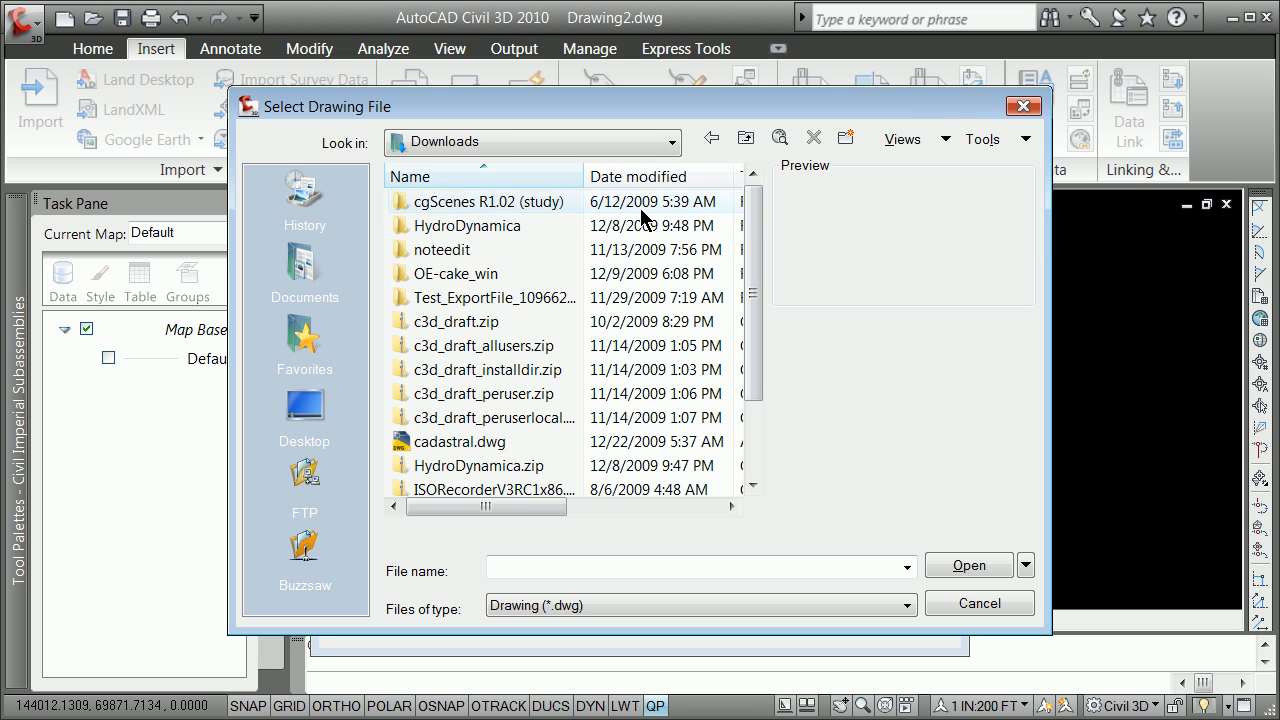
left_click(651, 176)
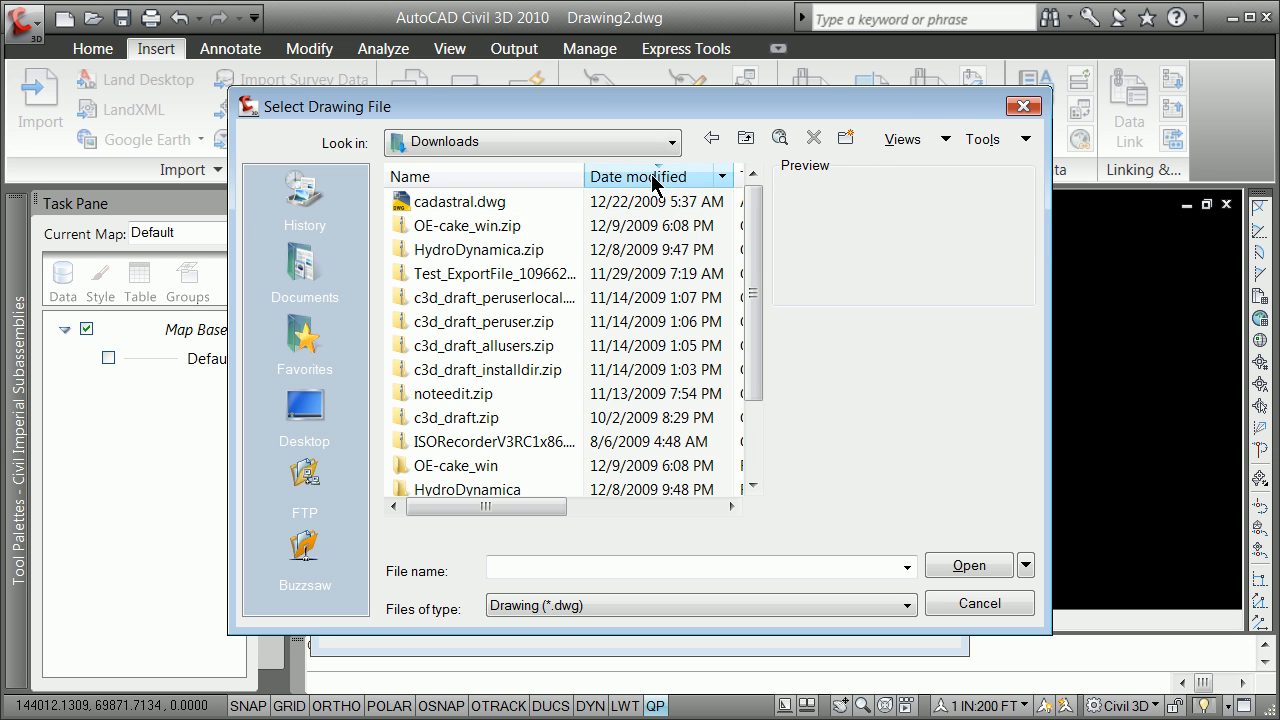
left_click(440, 201)
left_click(962, 566)
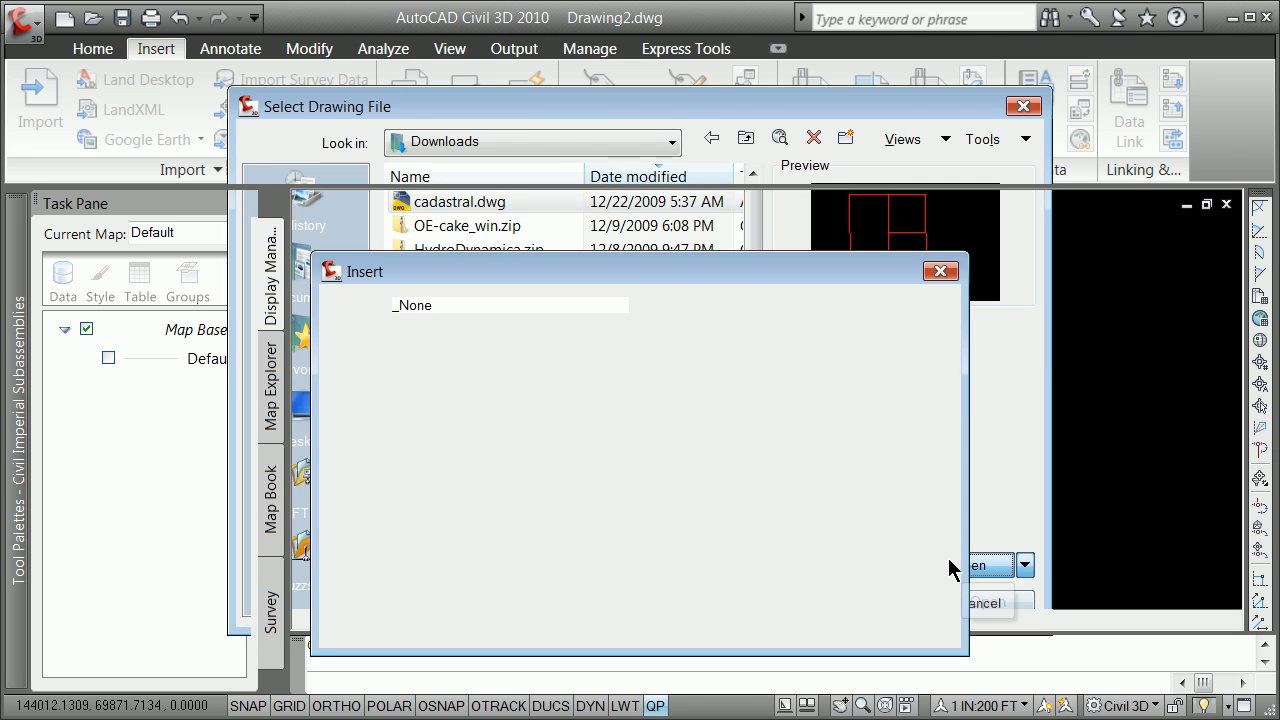
Step: Insert the cadastral block exploded at the fixed insertion point 0,0,0 and bring the whole drawing into view
left_click(362, 421)
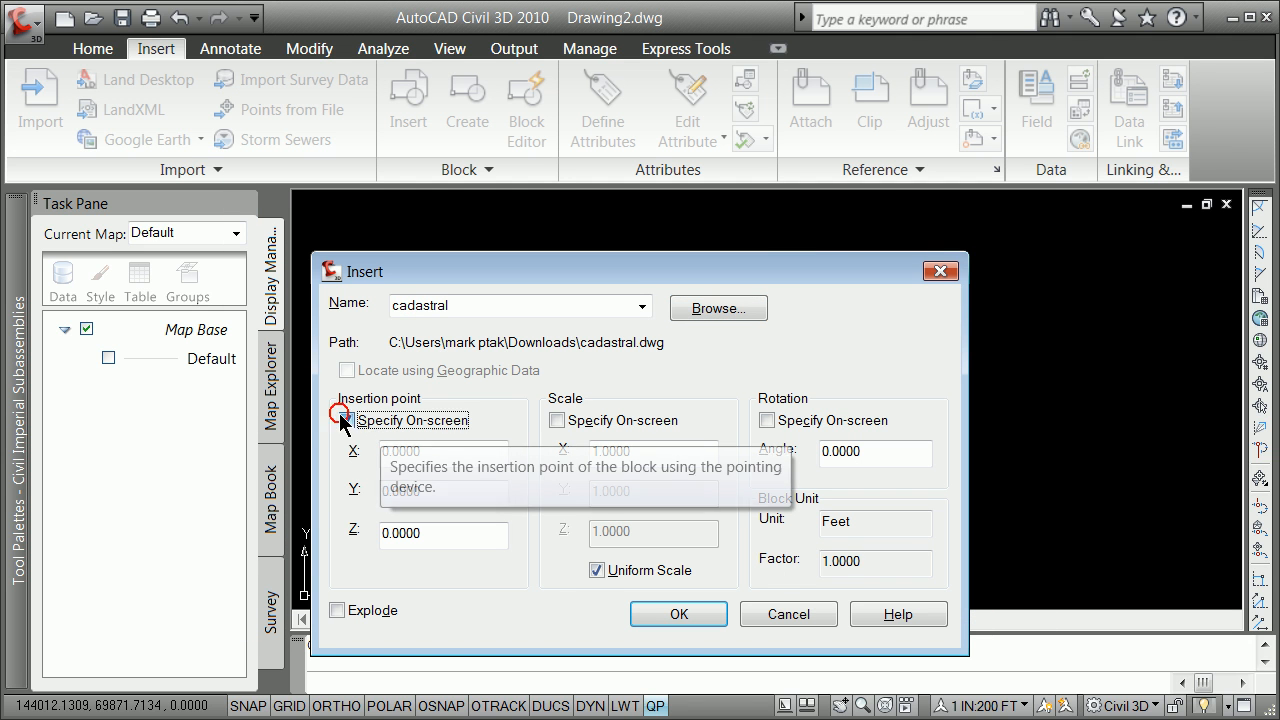
left_click(337, 611)
left_click(710, 612)
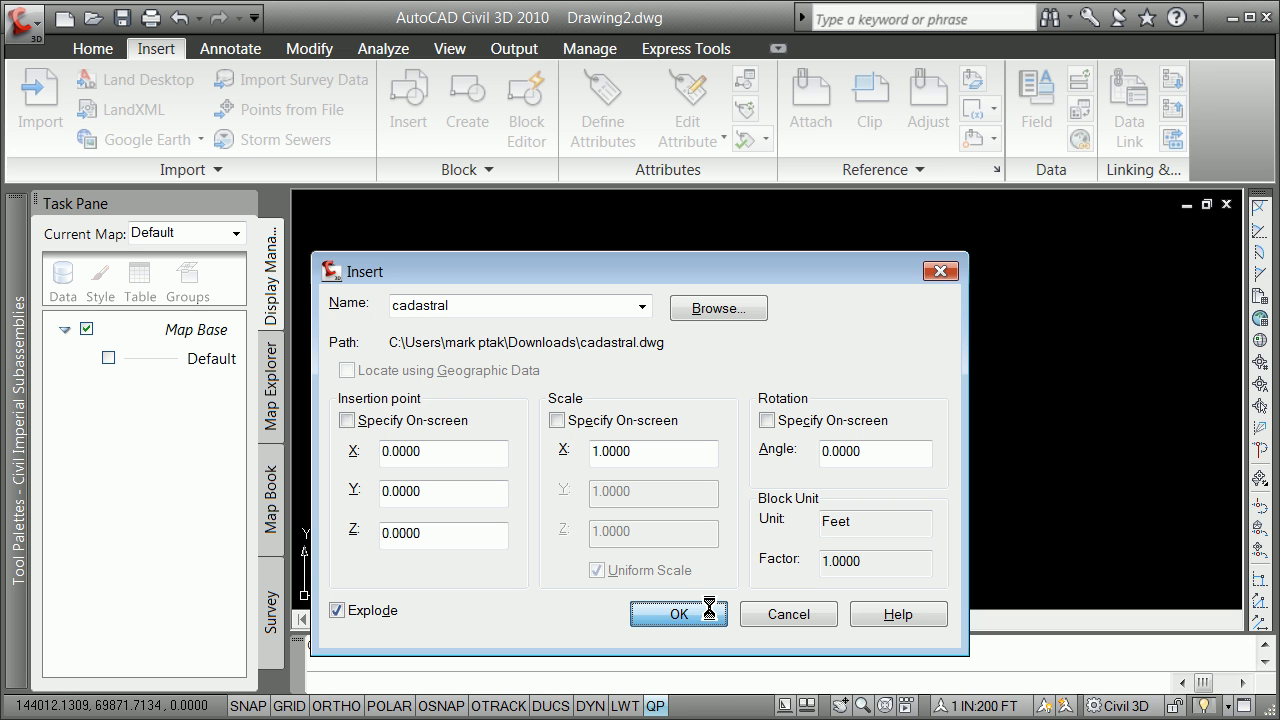
middle_click(662, 493)
middle_click(662, 493)
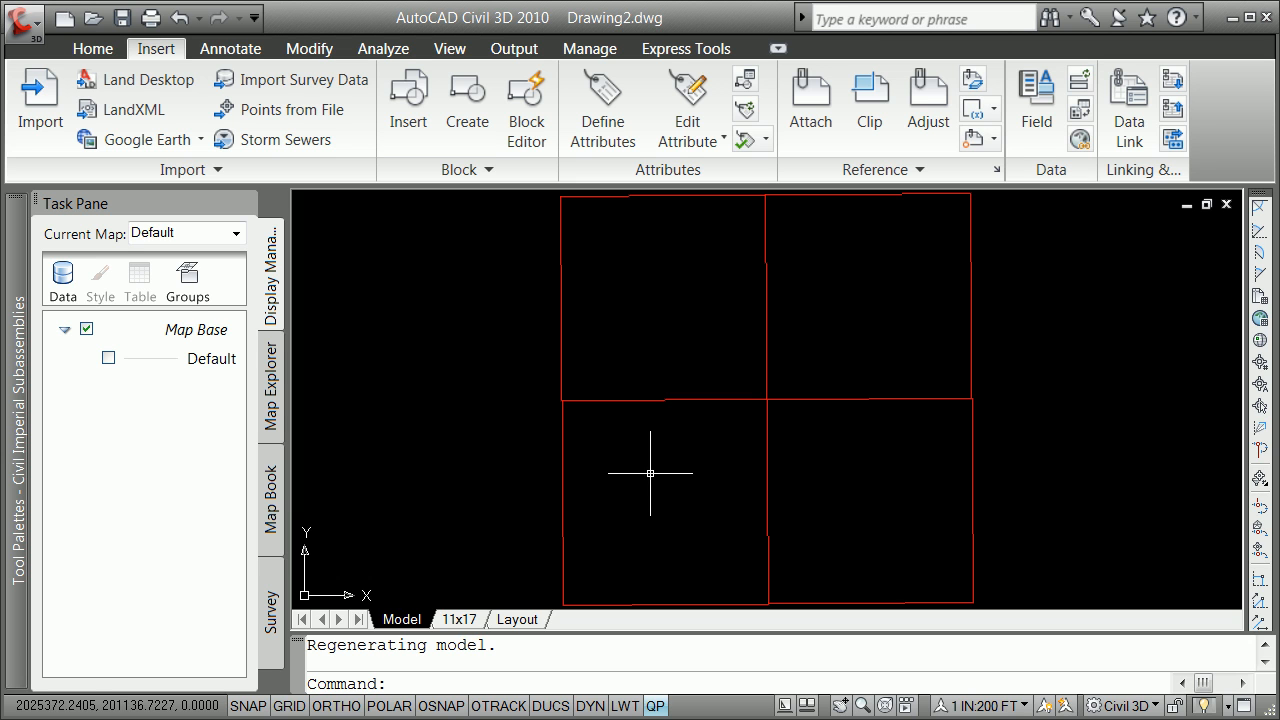
scroll(639, 379, "down", 2)
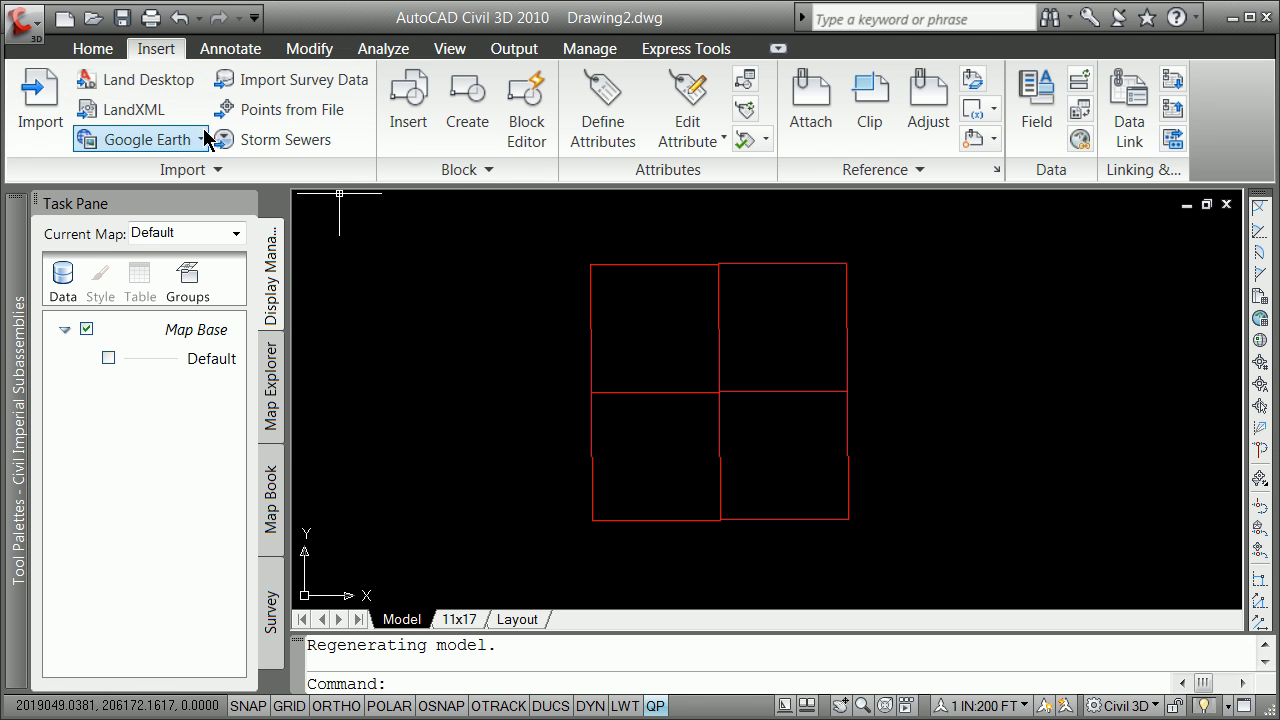
Step: Import all data from the LandXML file peterevan.xml in the Downloads folder, keeping the default alignment and parcel sites
left_click(116, 118)
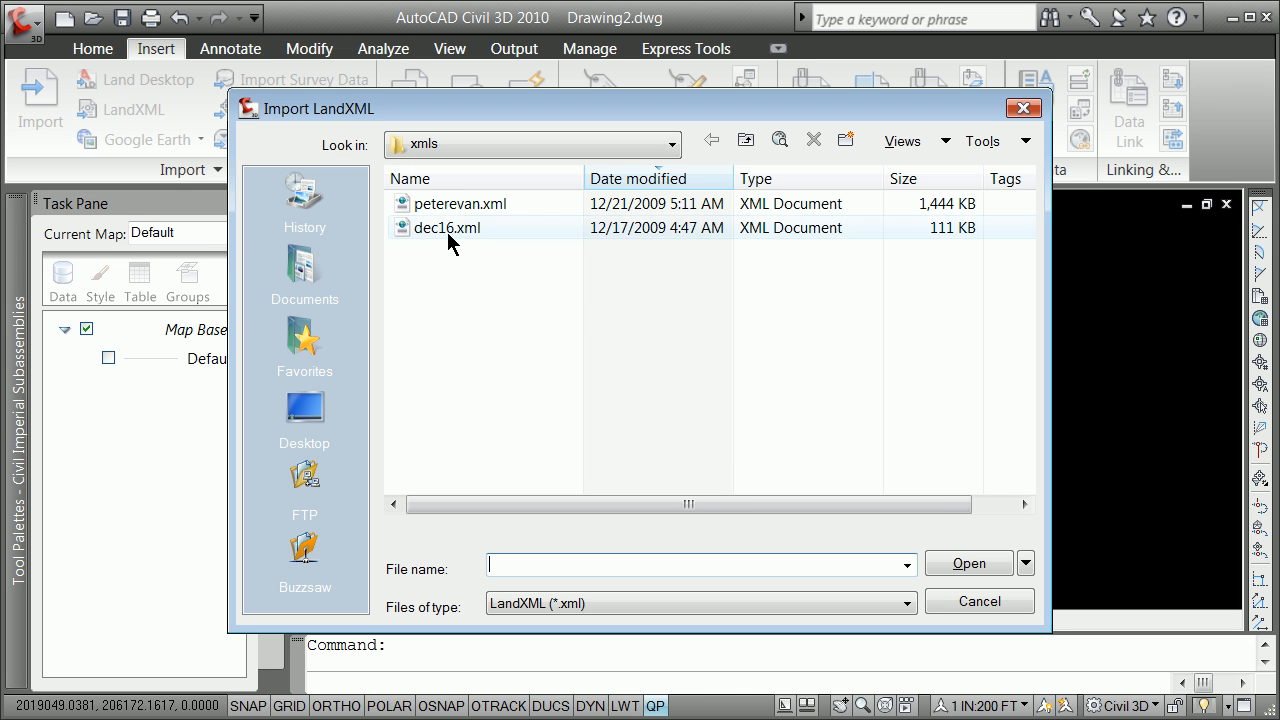
left_click(665, 145)
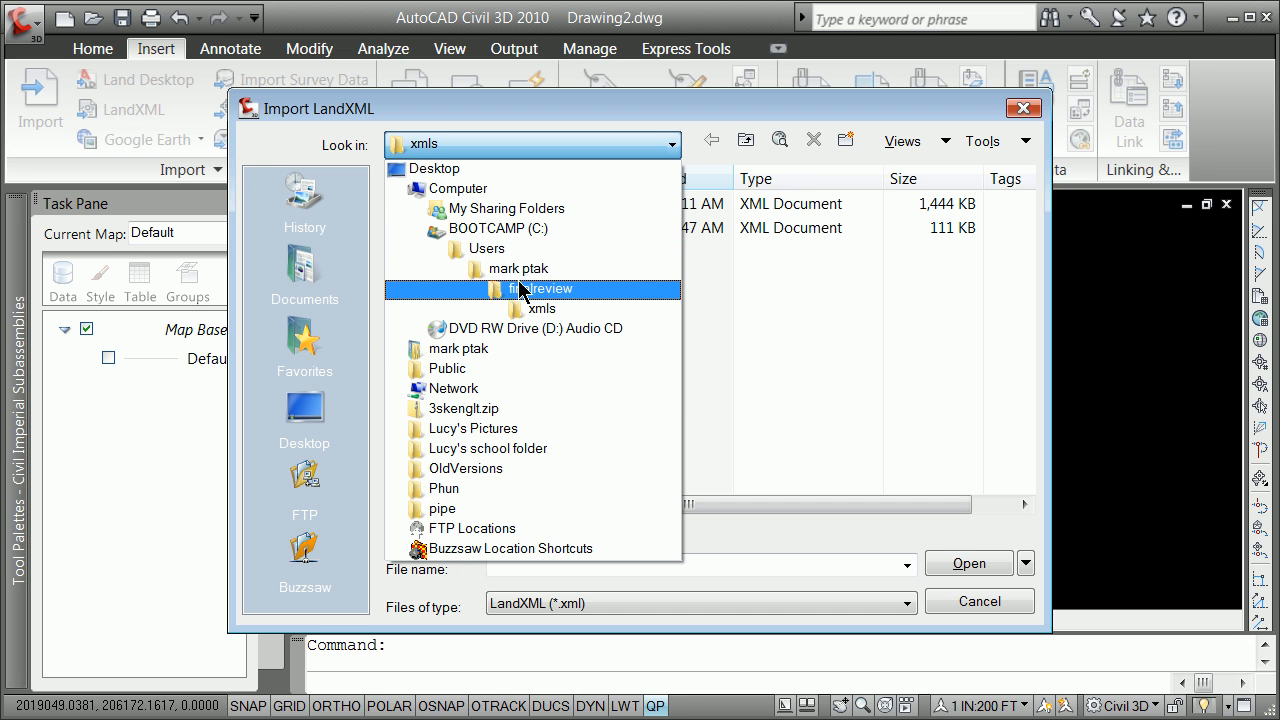
left_click(520, 270)
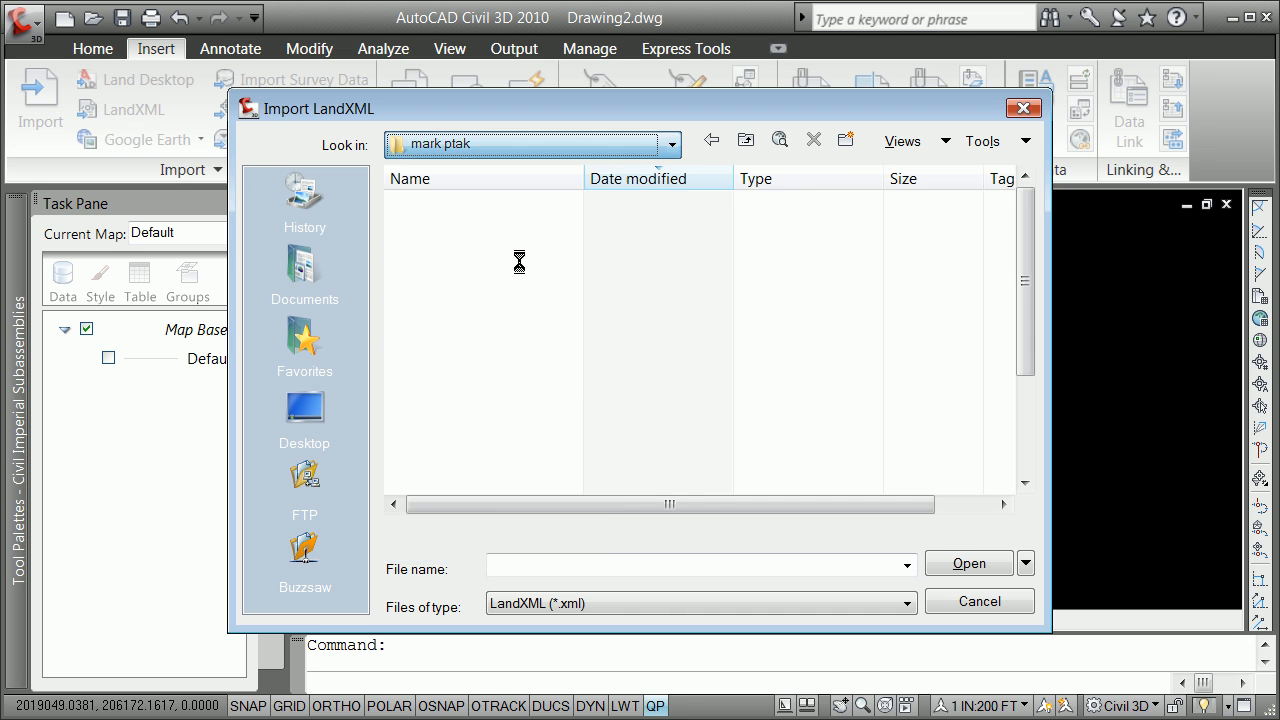
double_click(452, 204)
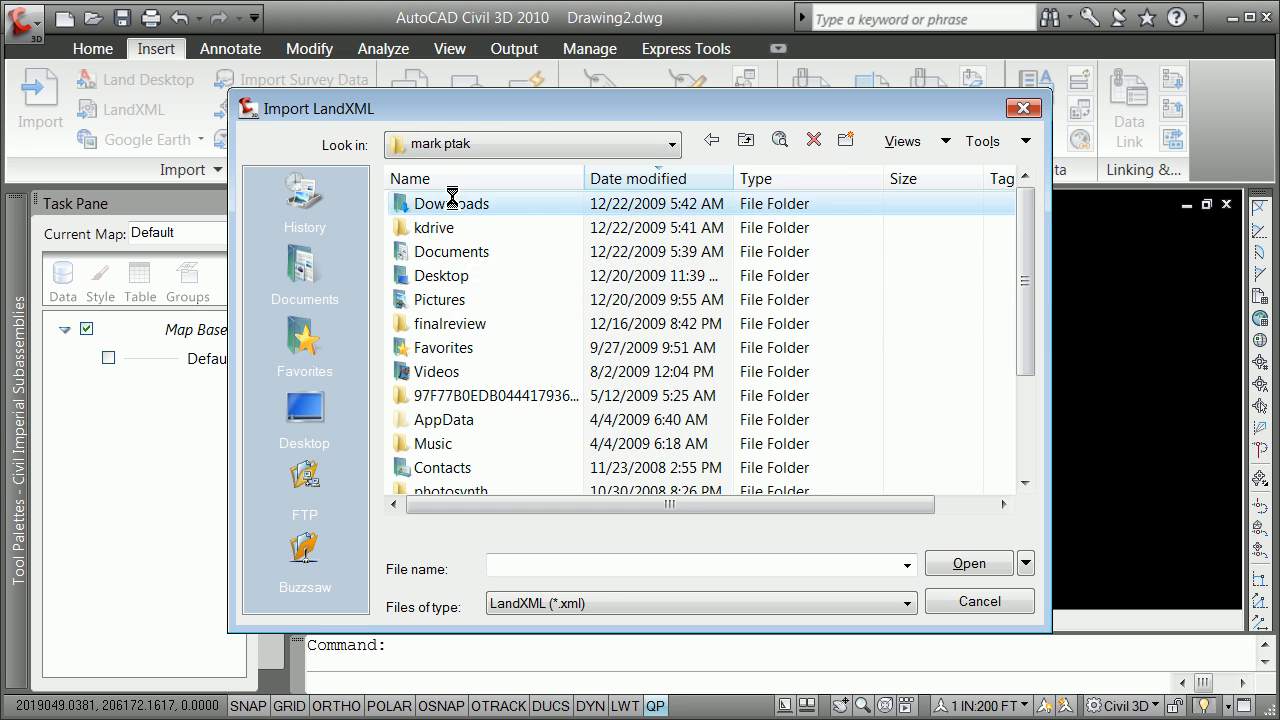
left_click(463, 204)
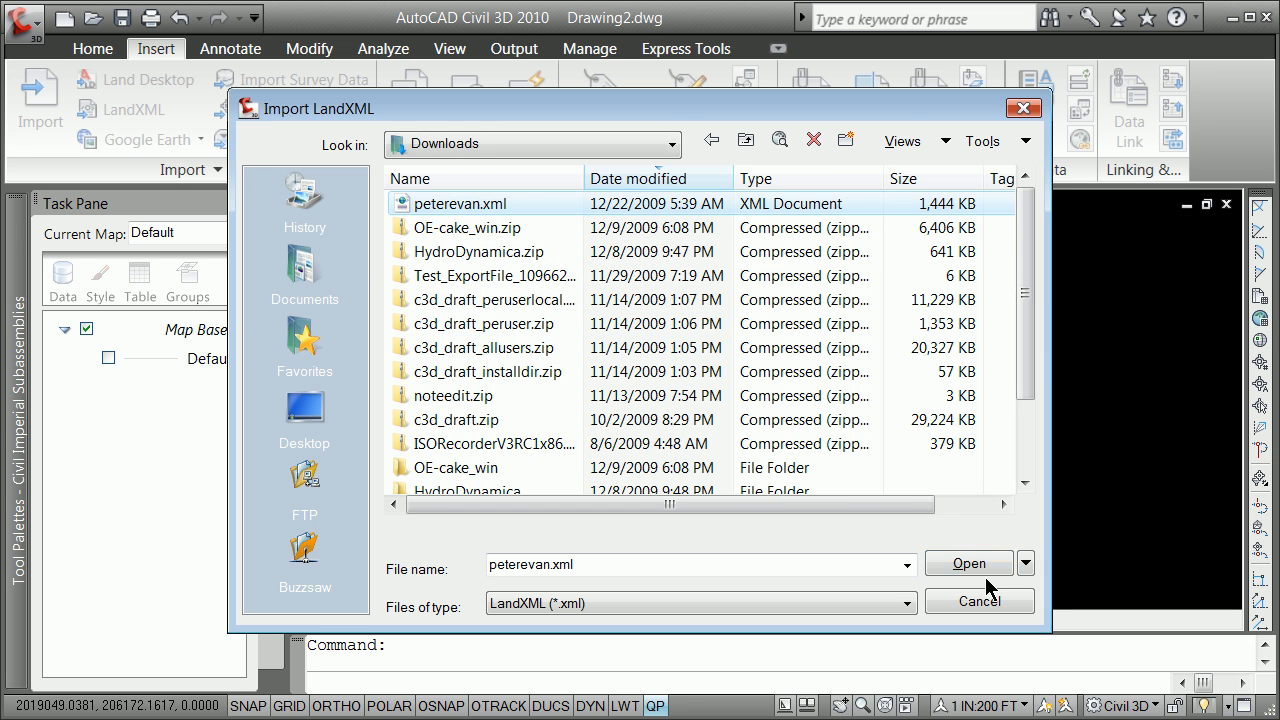
left_click(969, 564)
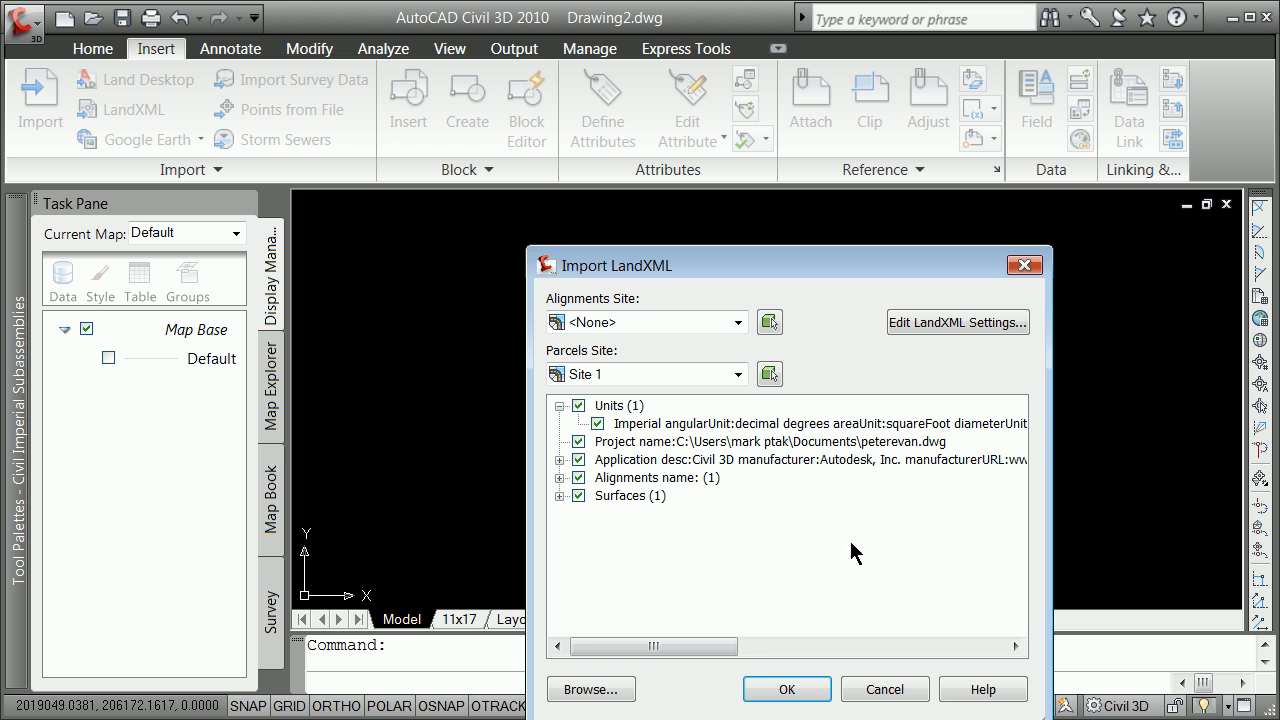
left_click(815, 690)
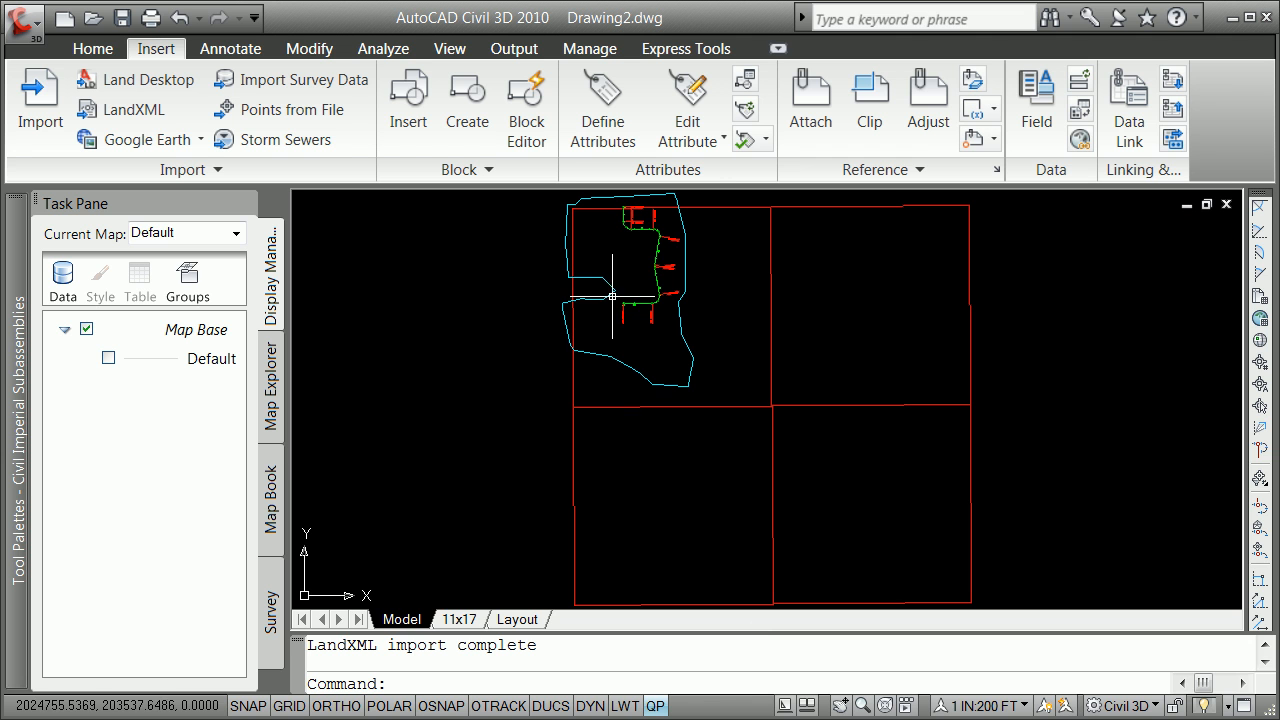
scroll(586, 252, "down", 2)
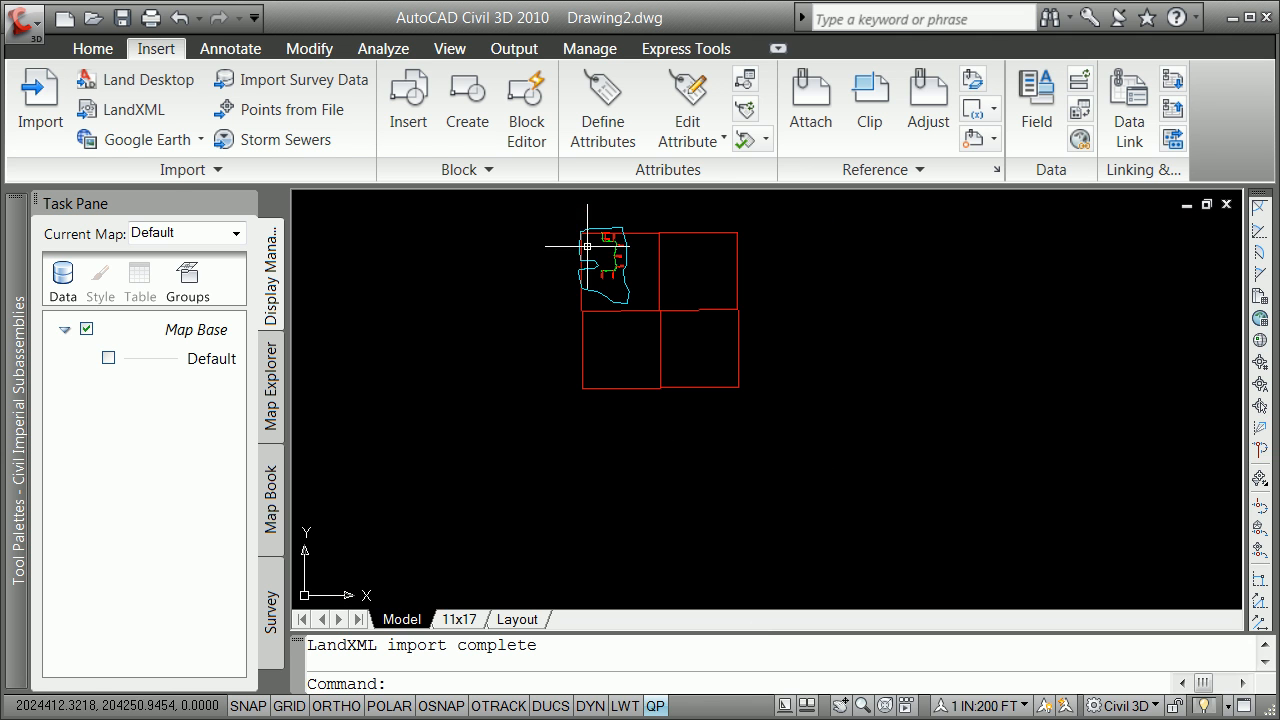
Step: Examine the imported alignment, its station labels and the surface boundary against the red section lines
scroll(580, 224, "up", 7)
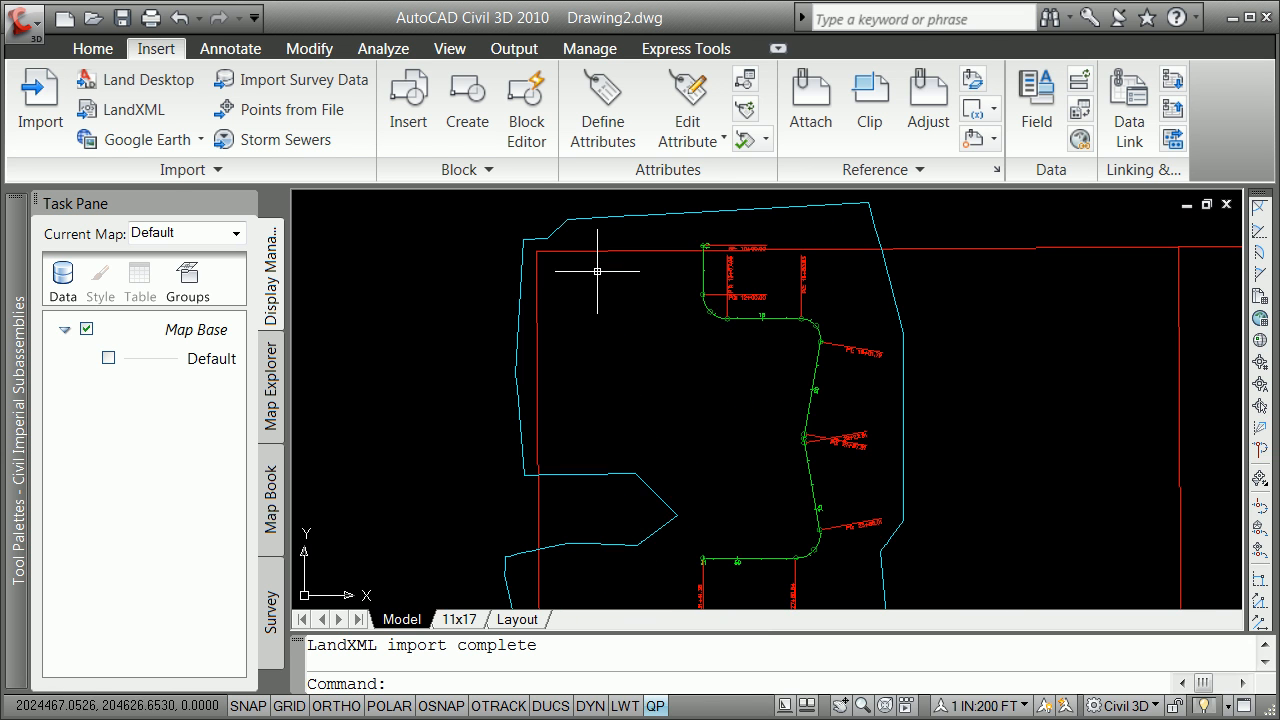
scroll(655, 254, "up", 5)
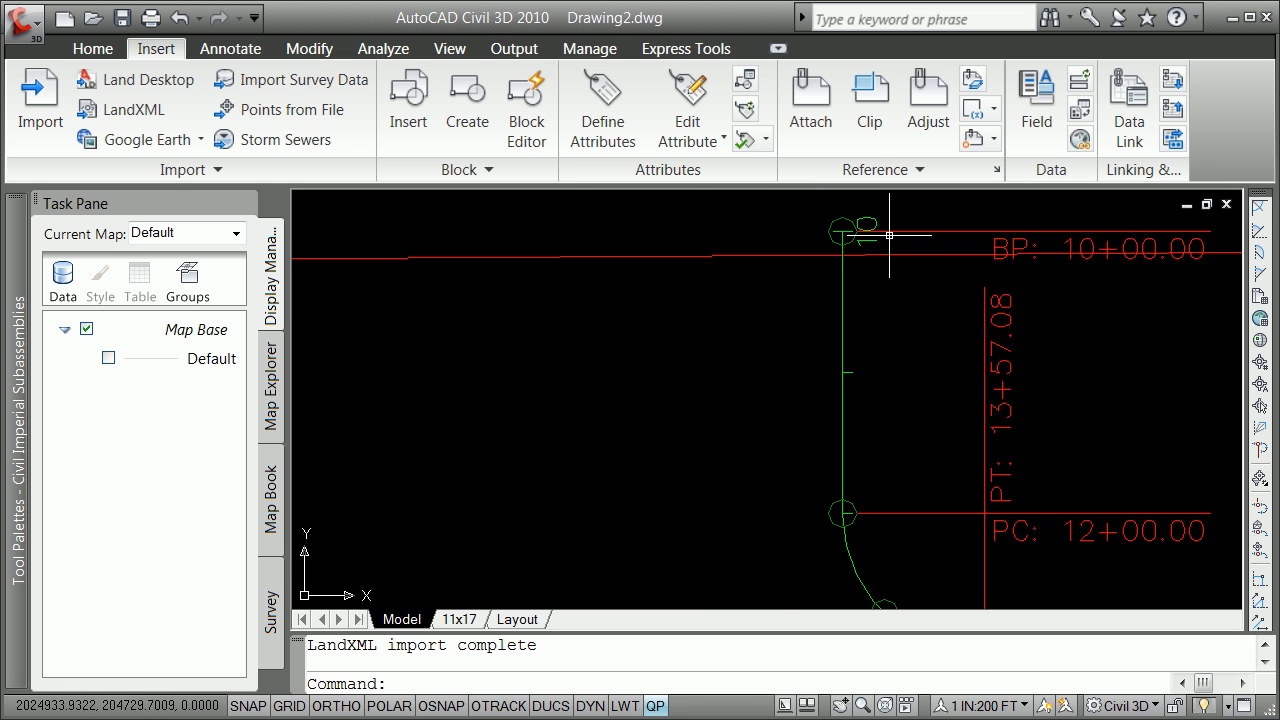
scroll(889, 238, "down", 4)
scroll(950, 345, "down", 3)
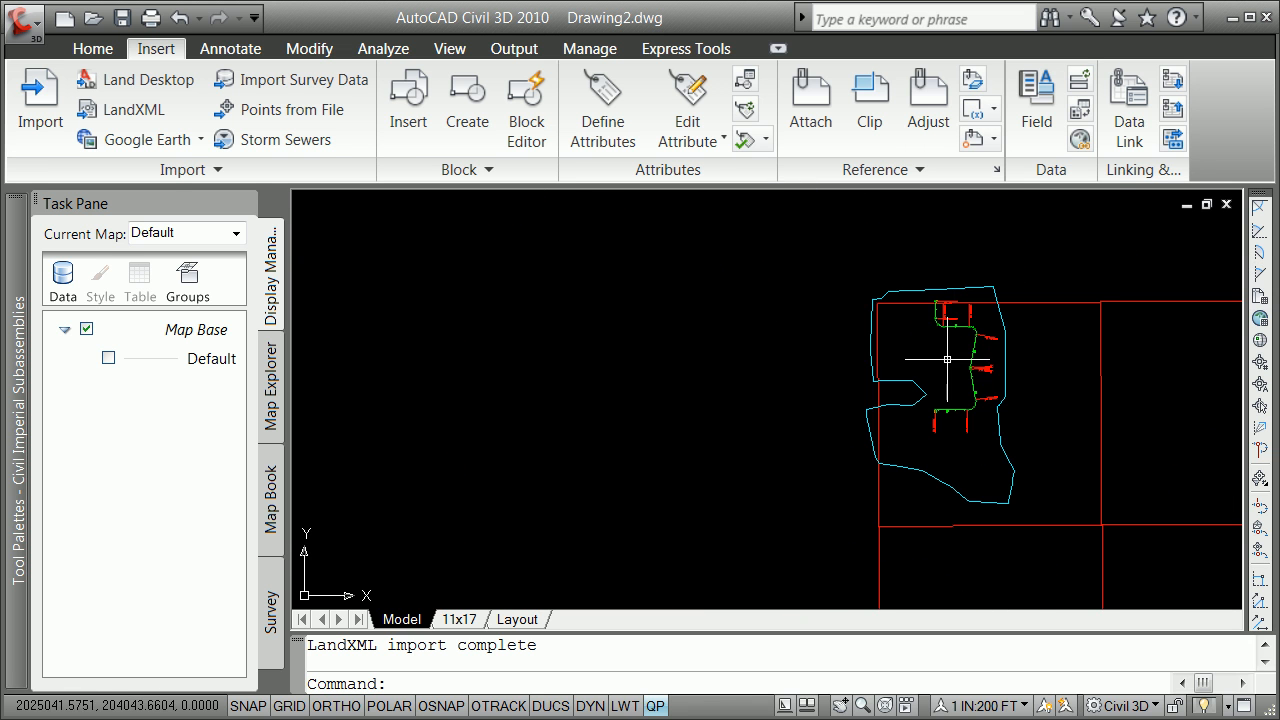
scroll(934, 315, "up", 2)
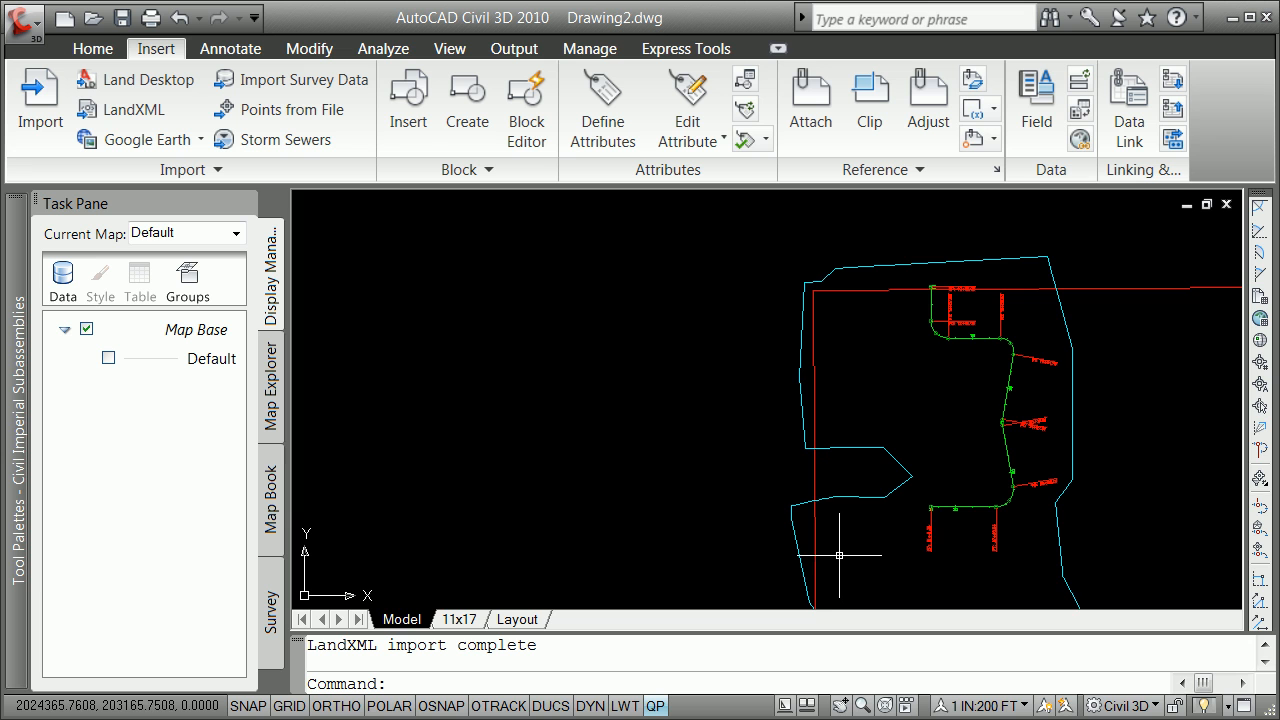
scroll(842, 326, "up", 1)
scroll(842, 326, "down", 2)
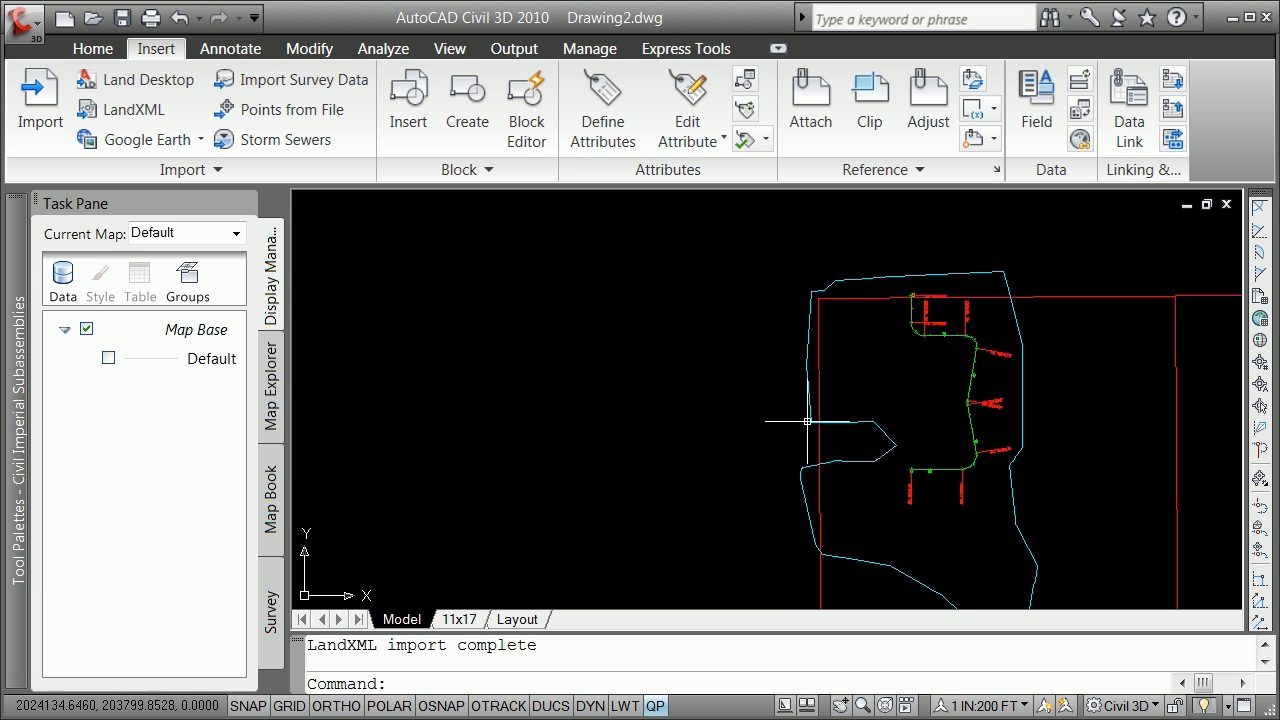
Step: Draw a circle with a radius of 1320 centred on the northwest corner endpoint of the red section lines
mouse_move(807, 421)
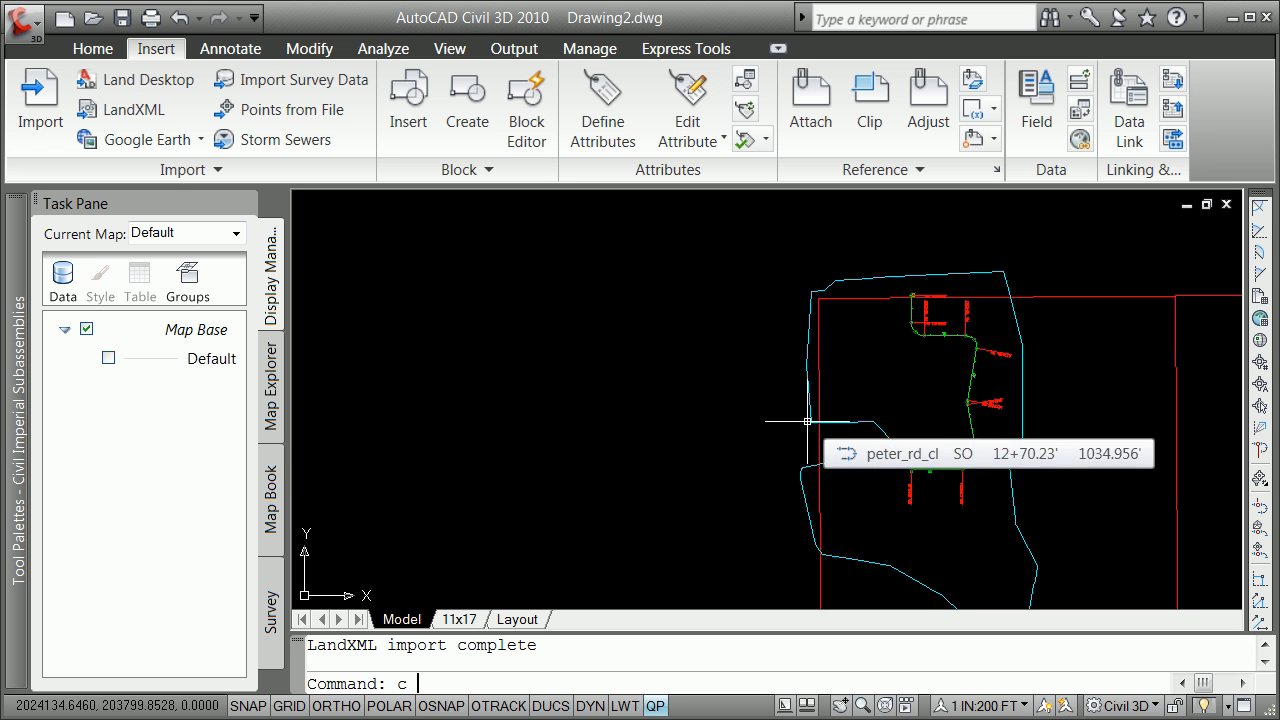
type("ircle")
key("Return")
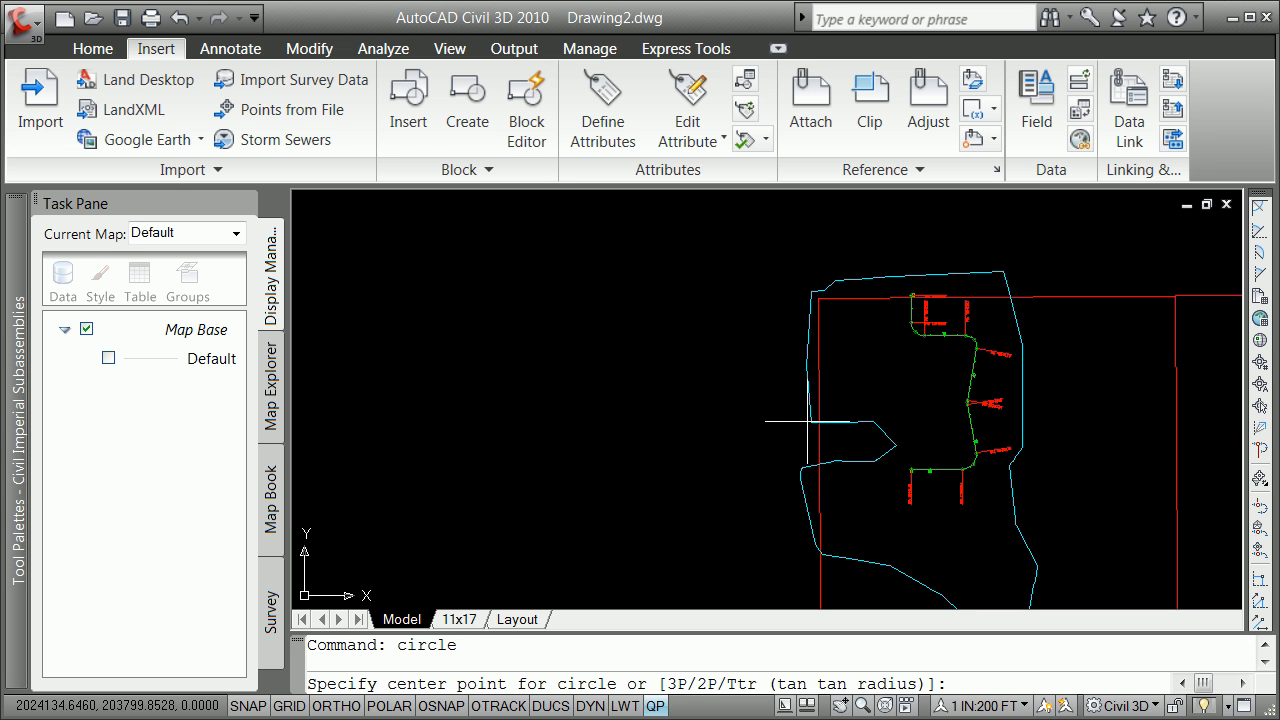
right_click(884, 360, "shift")
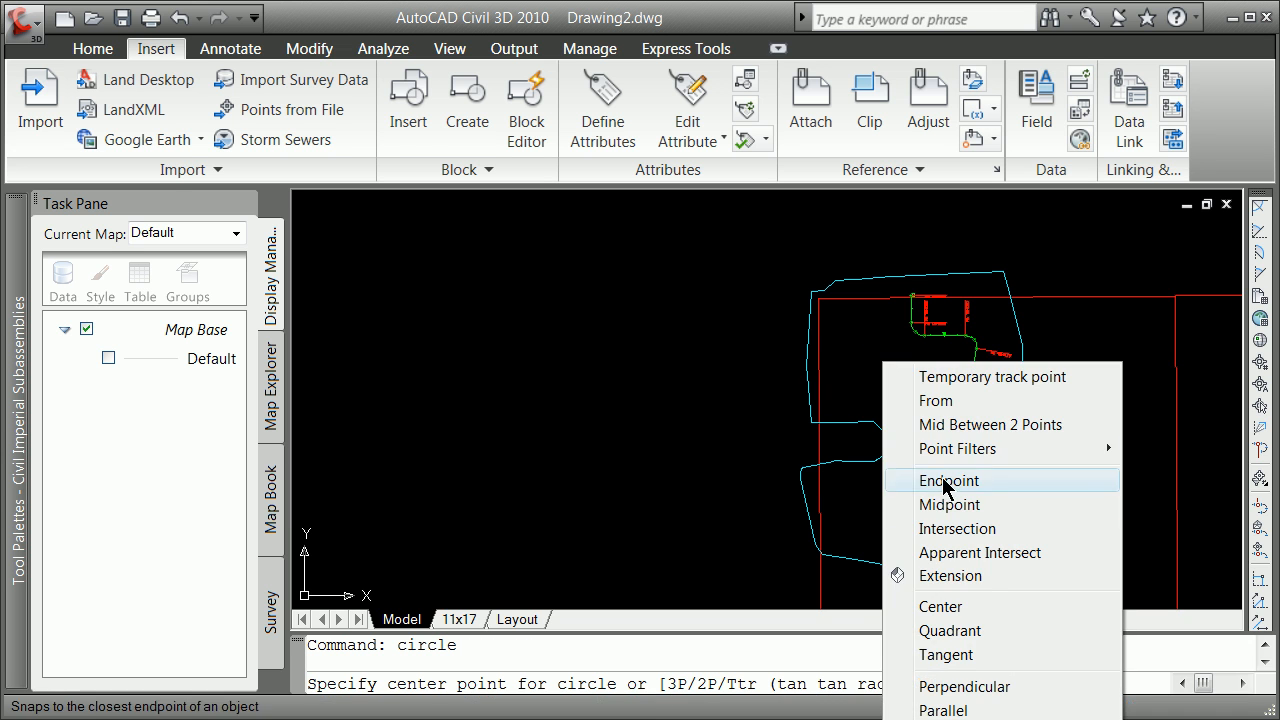
left_click(945, 480)
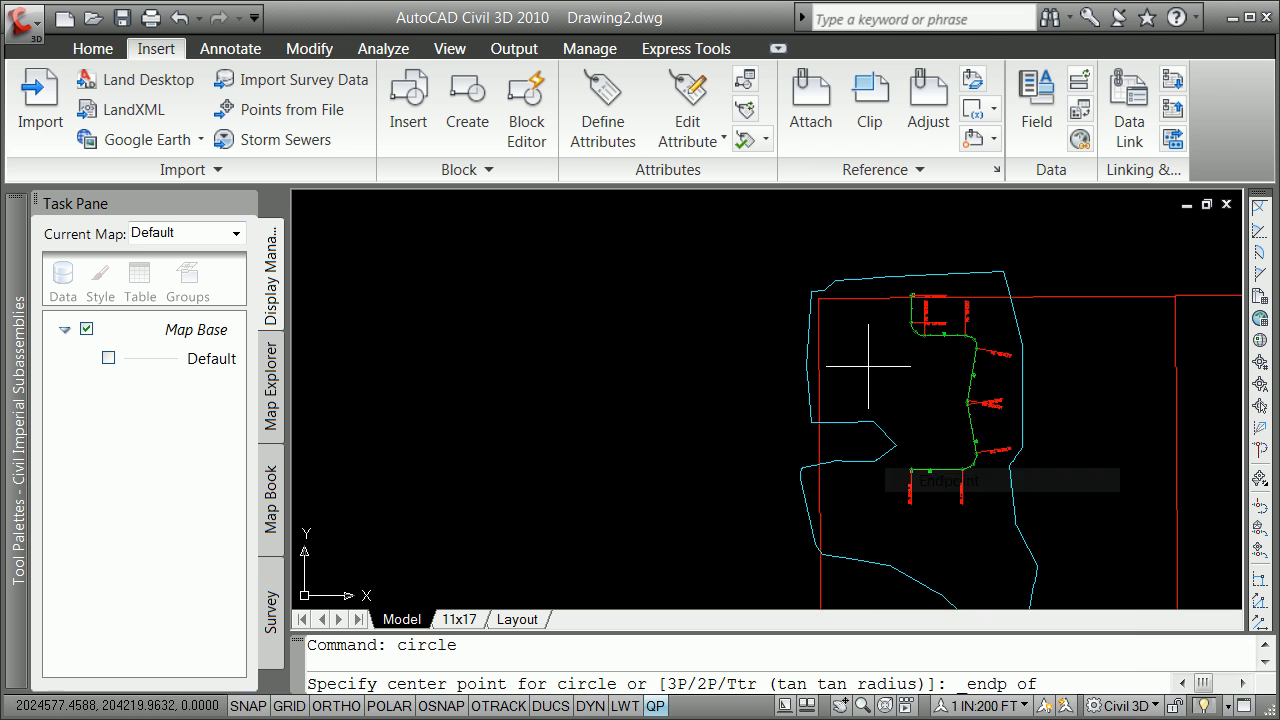
left_click(811, 292)
type("1")
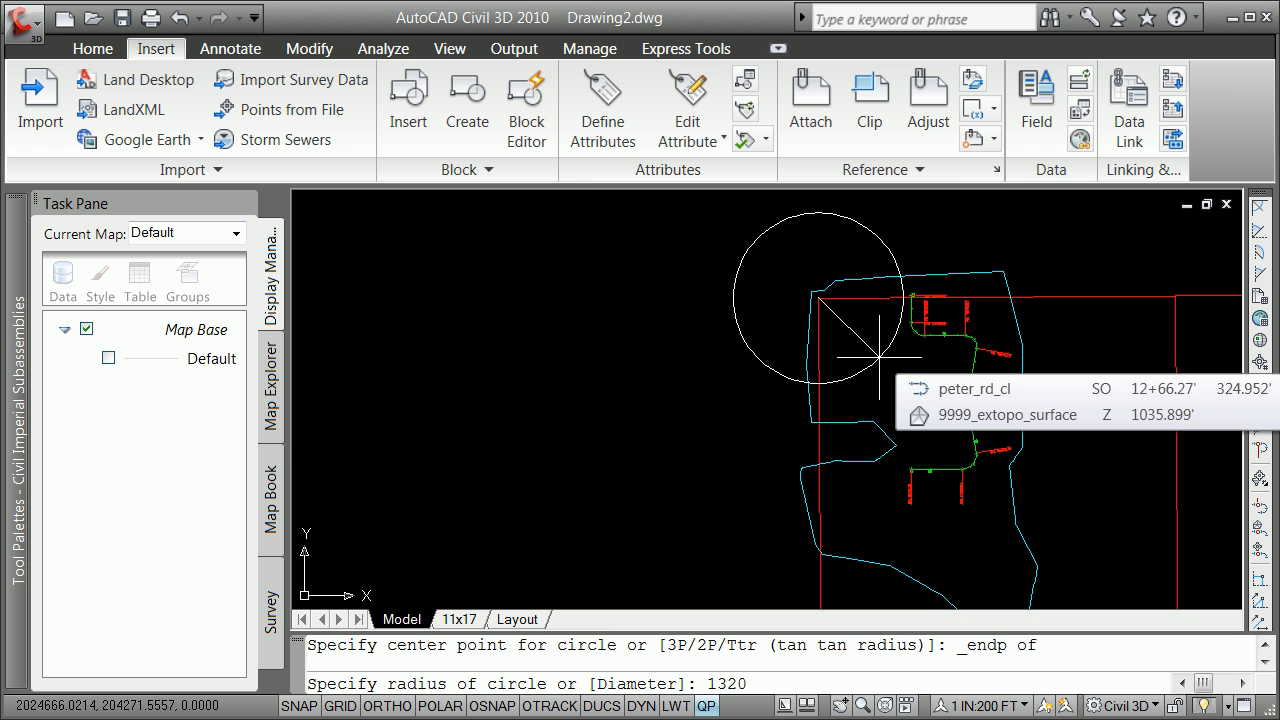
type("320")
key("Return")
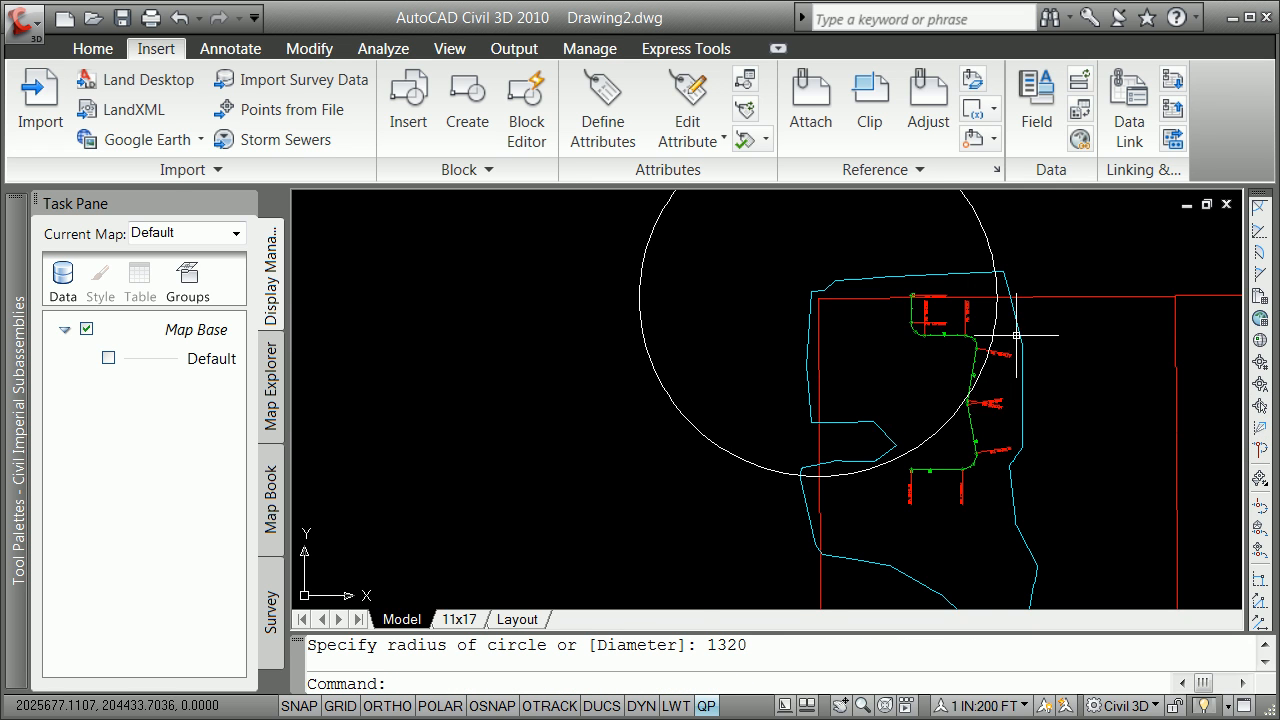
scroll(986, 320, "up", 3)
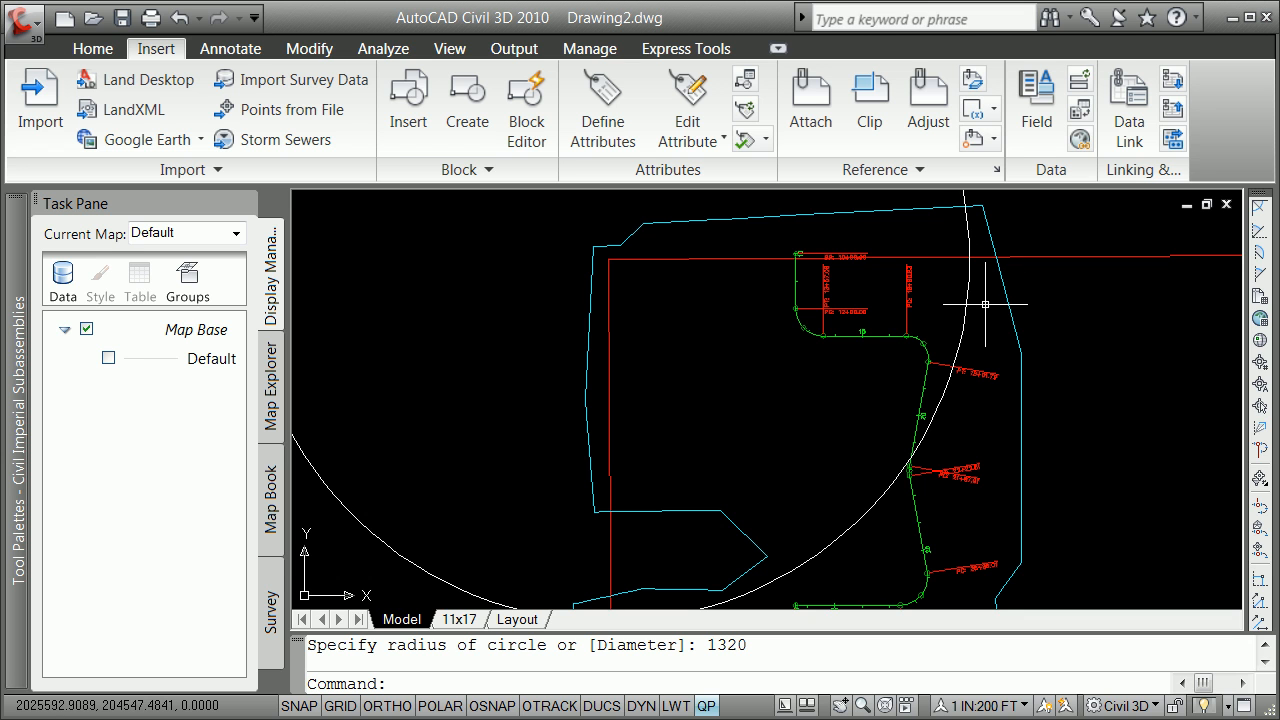
type("line")
key("Return")
type("perp")
key("Return")
key("Escape")
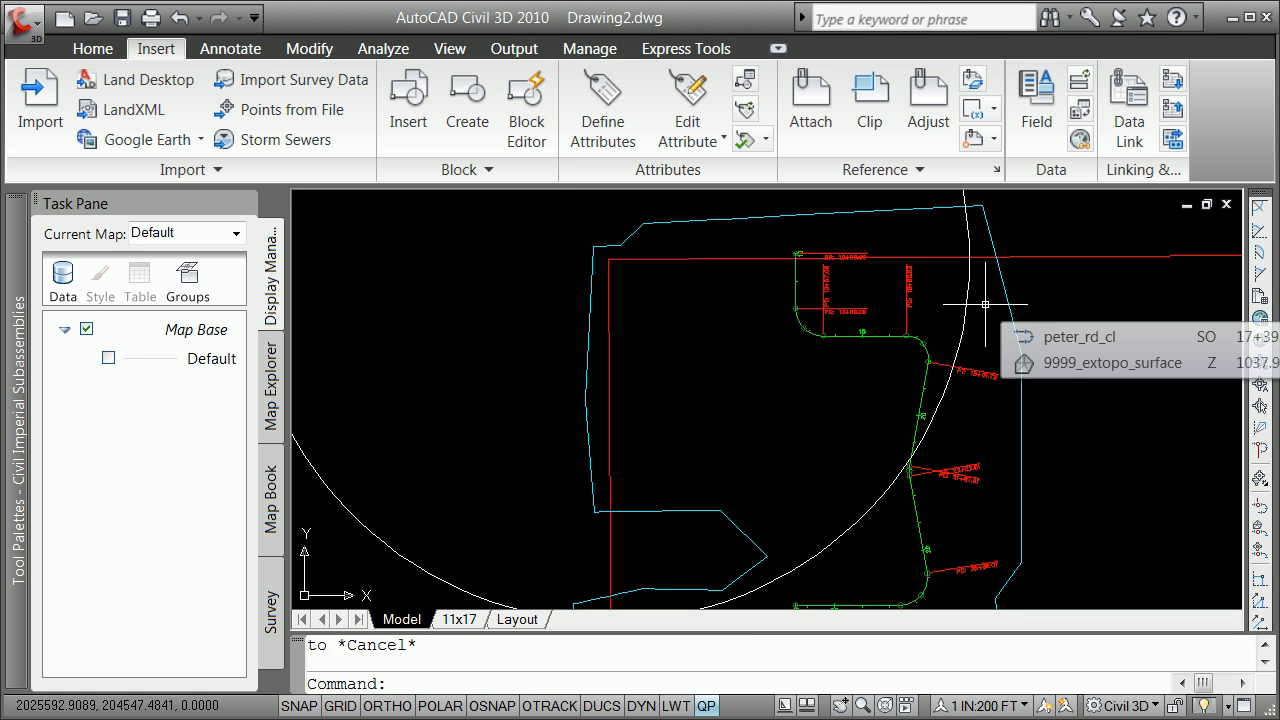
Step: Draw a short line east of the circle from a point below the north section line, ending perpendicular to that section line
type("line")
key("Return")
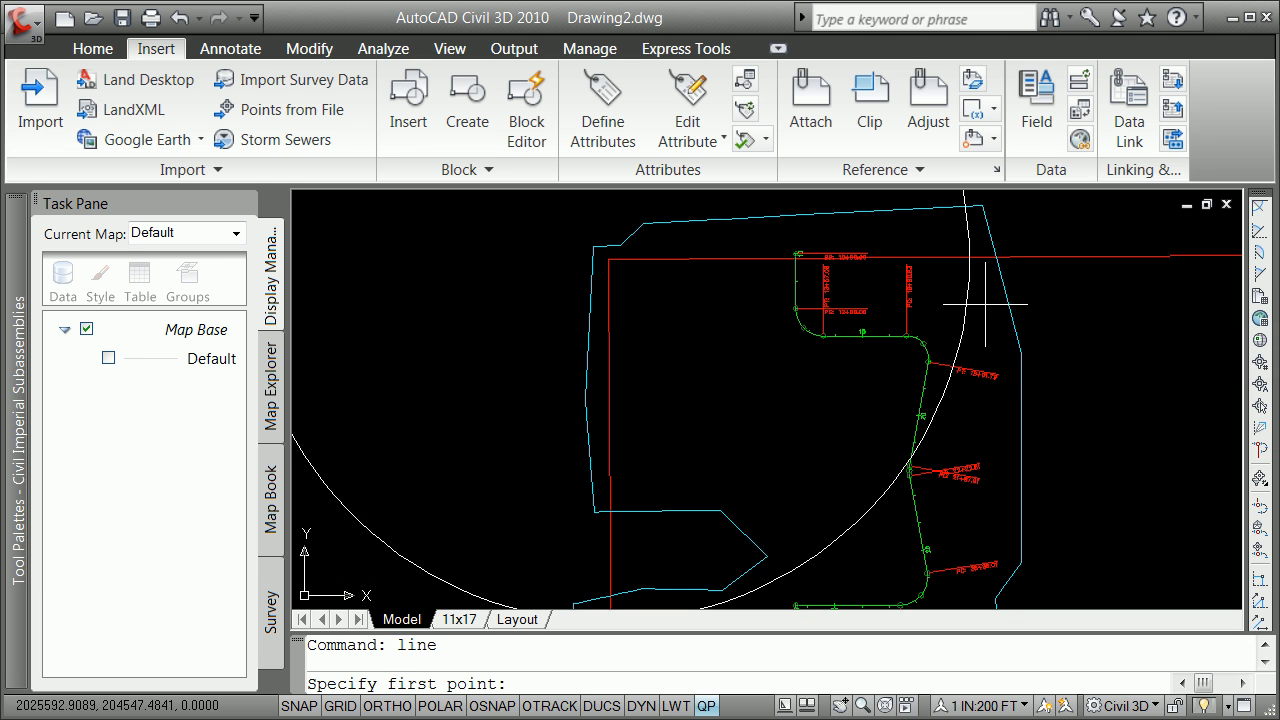
left_click(1083, 337)
type("perp")
key("Return")
left_click(1082, 255)
key("Return")
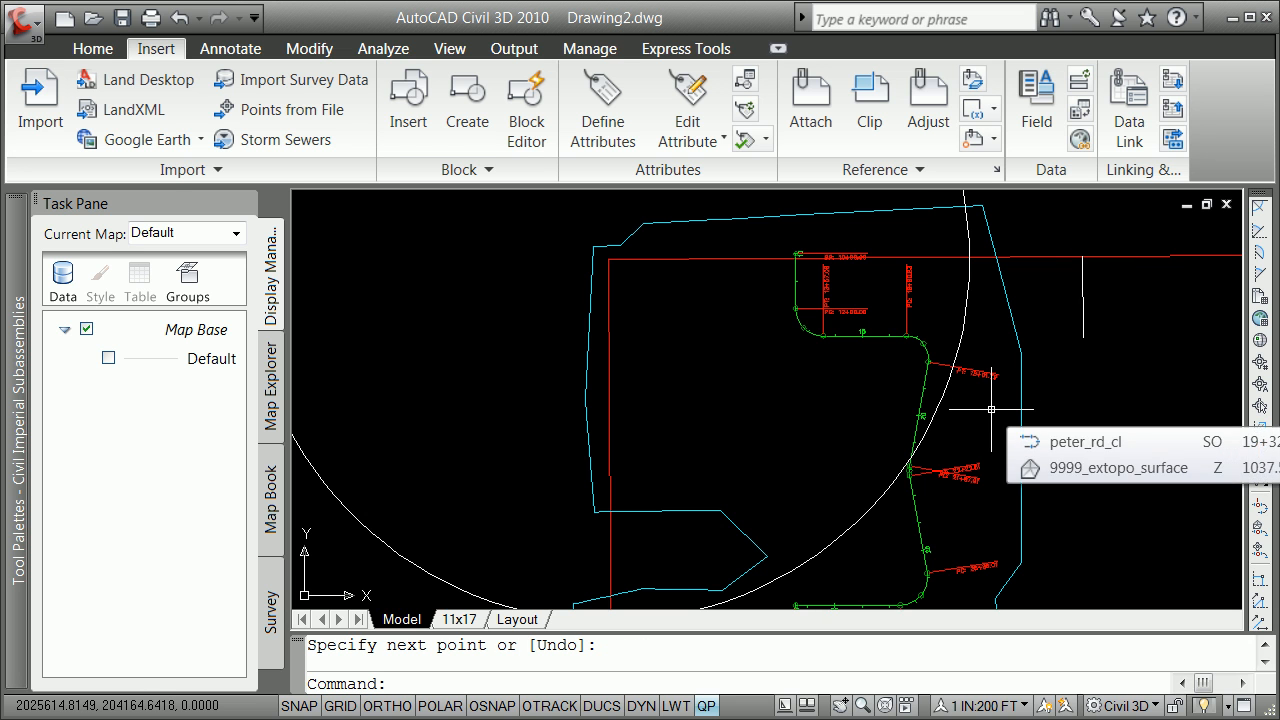
Step: Draw a short line south of the circle from a point inside the section, ending perpendicular to the west section line
scroll(990, 409, "down", 2)
type("line")
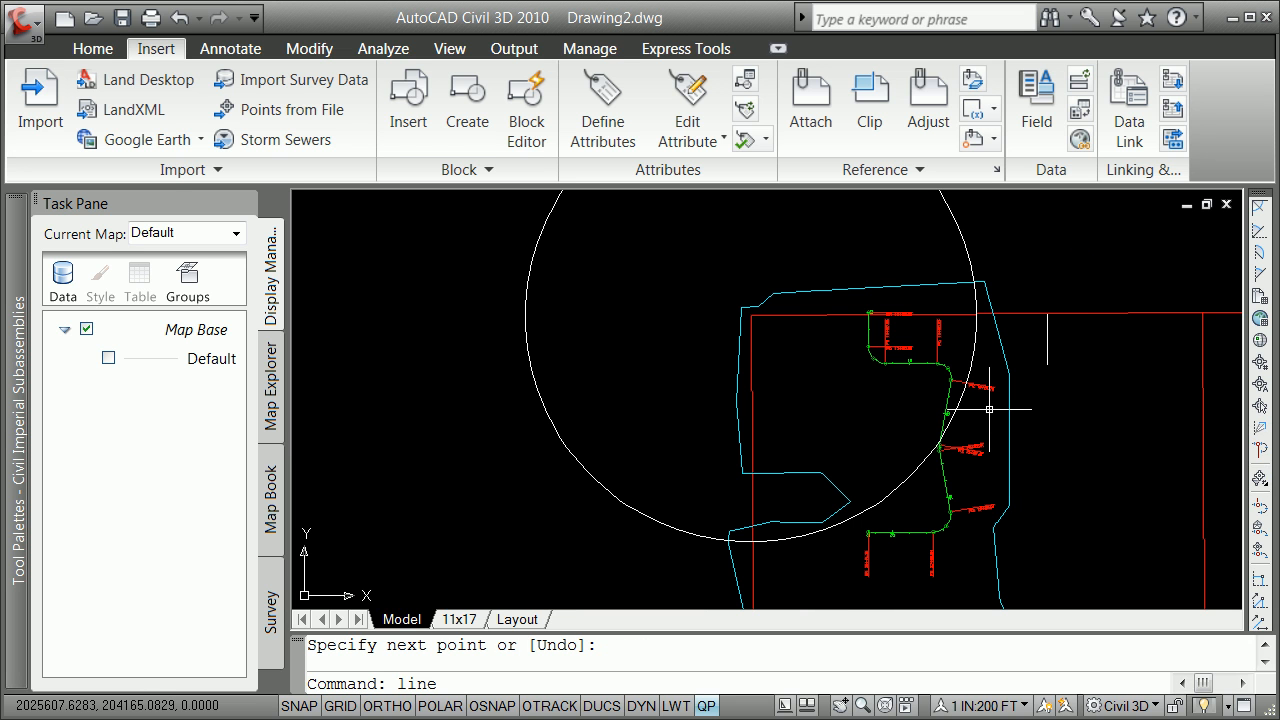
key("Return")
left_click(786, 592)
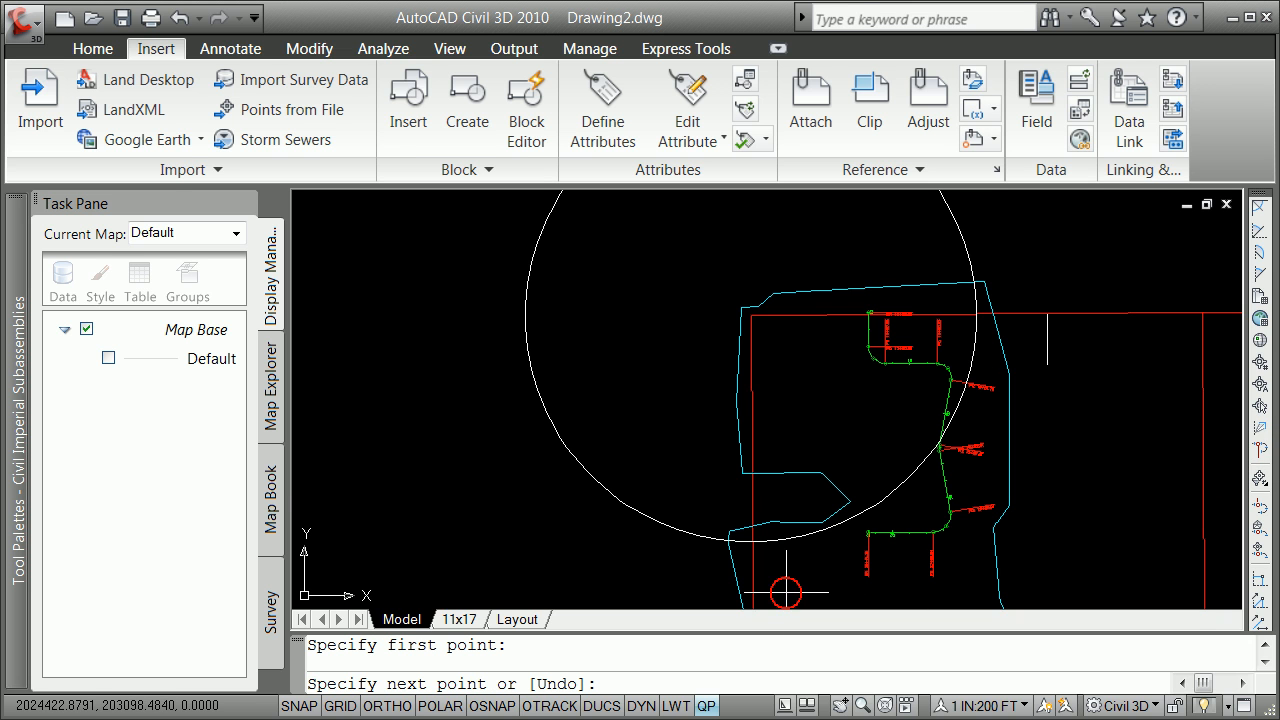
right_click(786, 592, "shift")
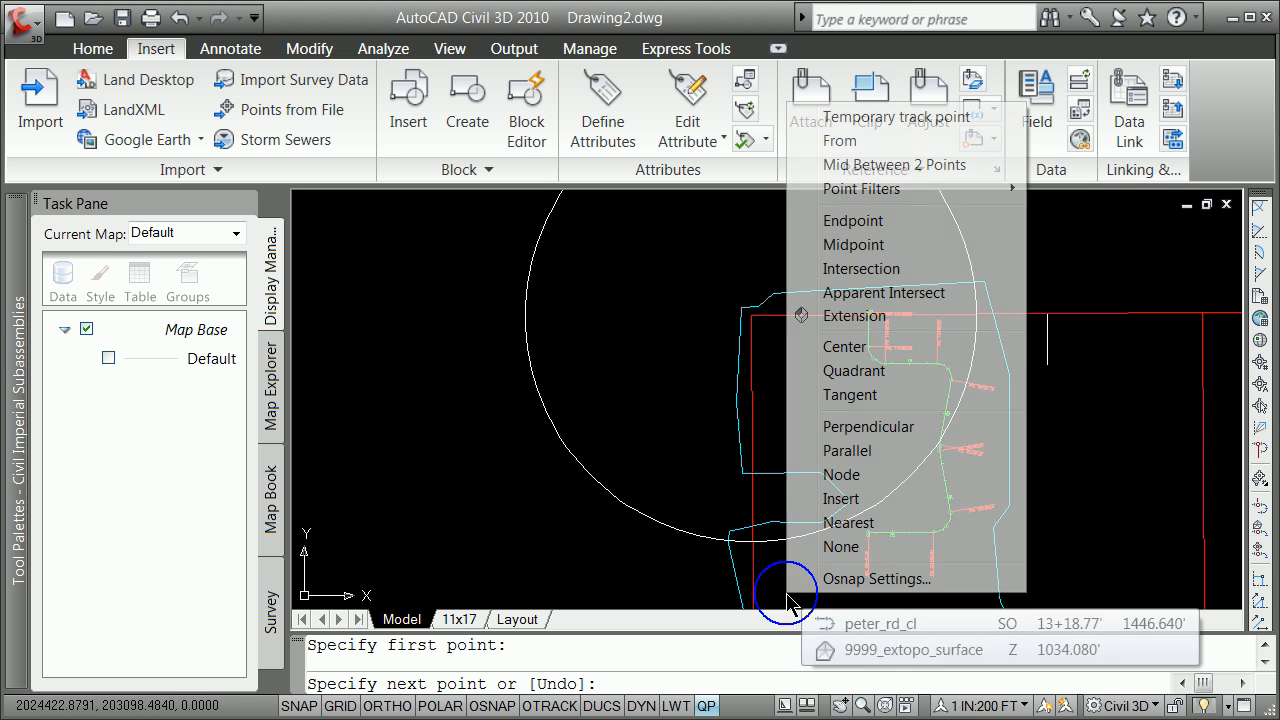
left_click(909, 426)
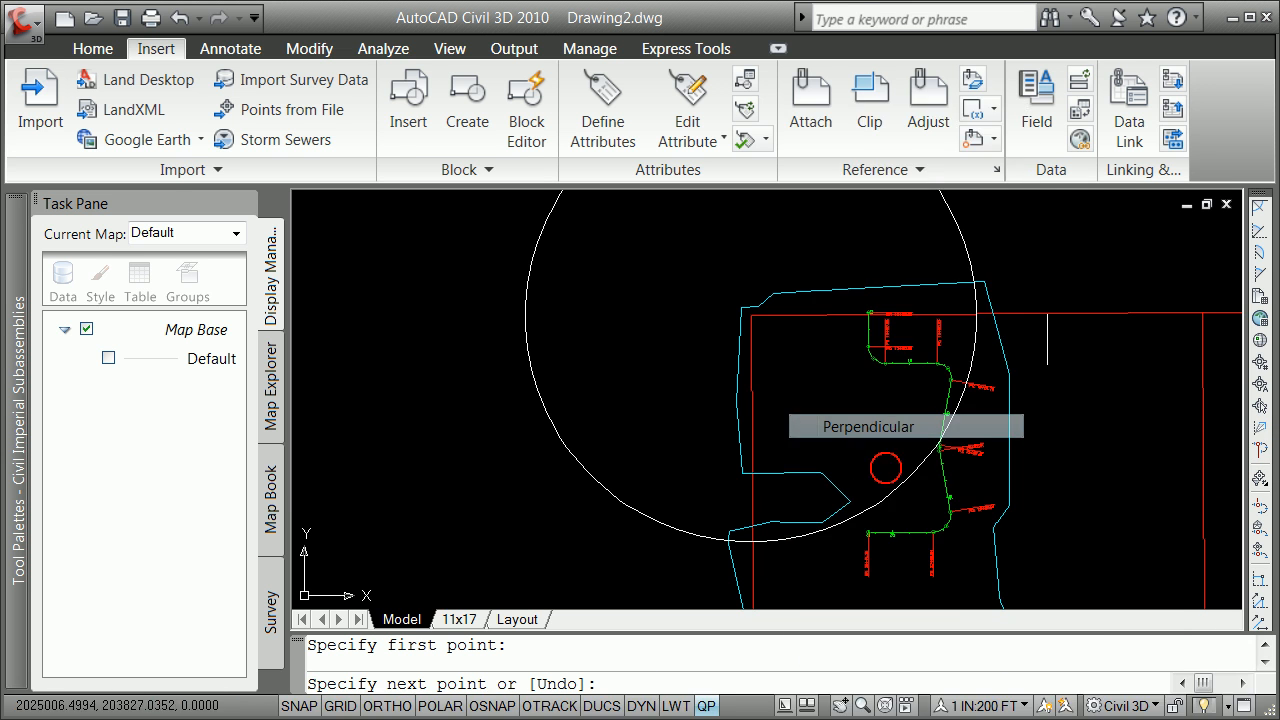
left_click(750, 593)
key("Return")
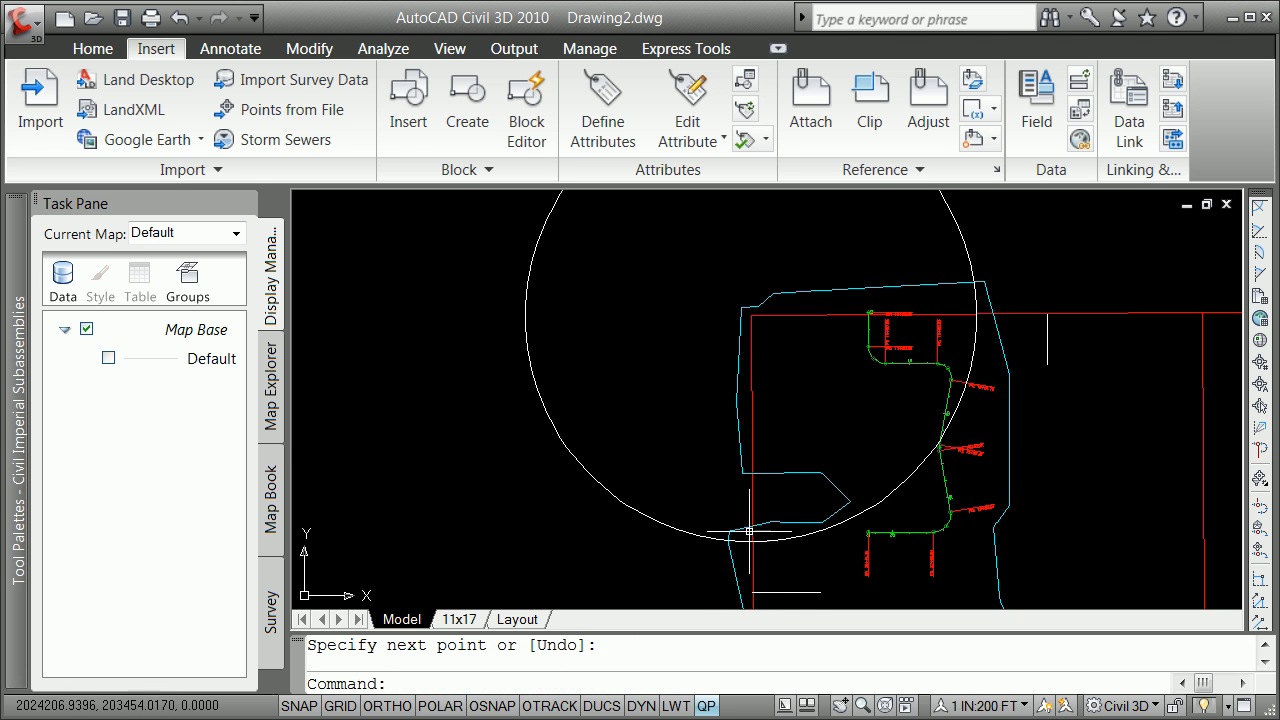
Step: Offset the short vertical line with the Through option to the intersection of the circle and the north section line
type("o")
key("Return")
type("t")
key("Return")
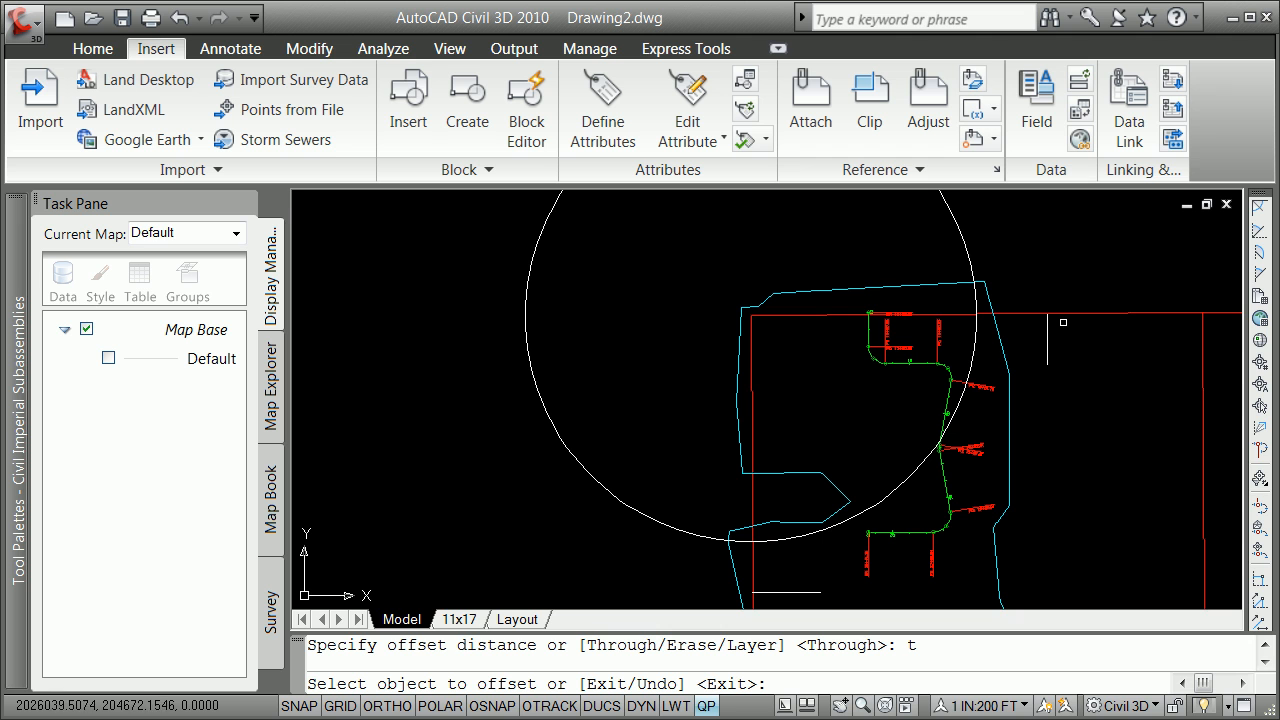
left_click(1048, 339)
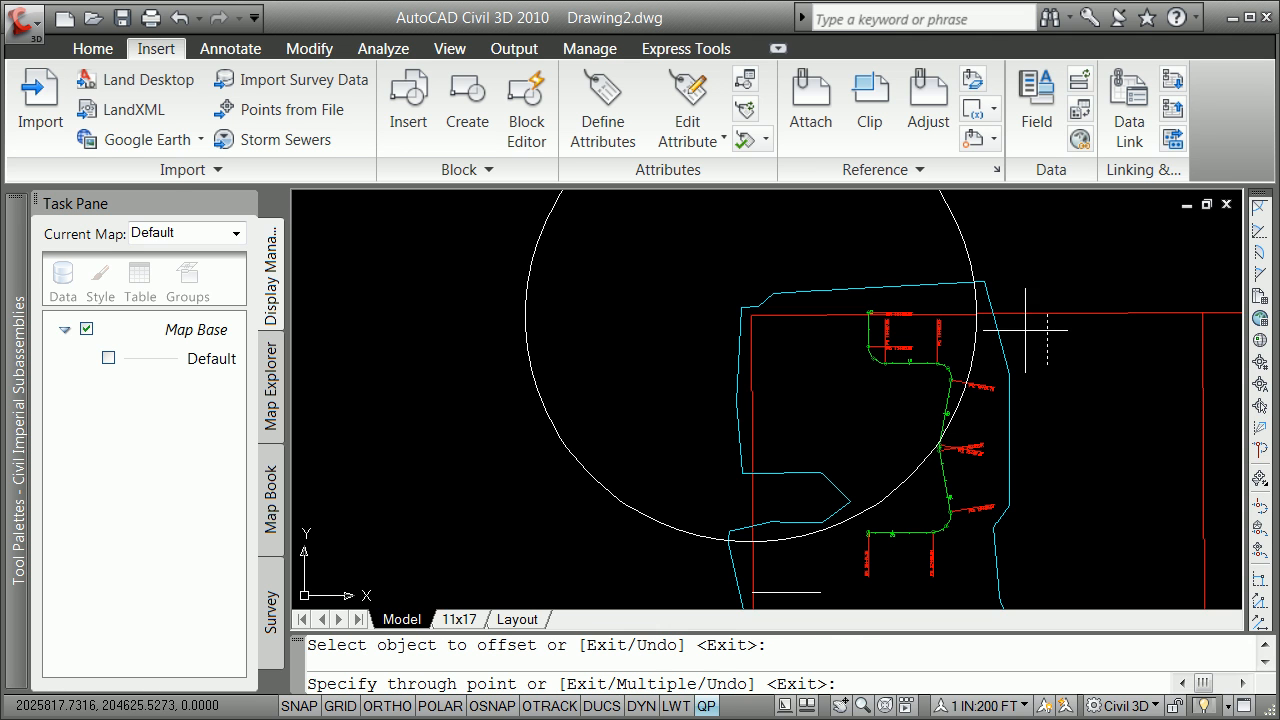
right_click(1027, 282, "shift")
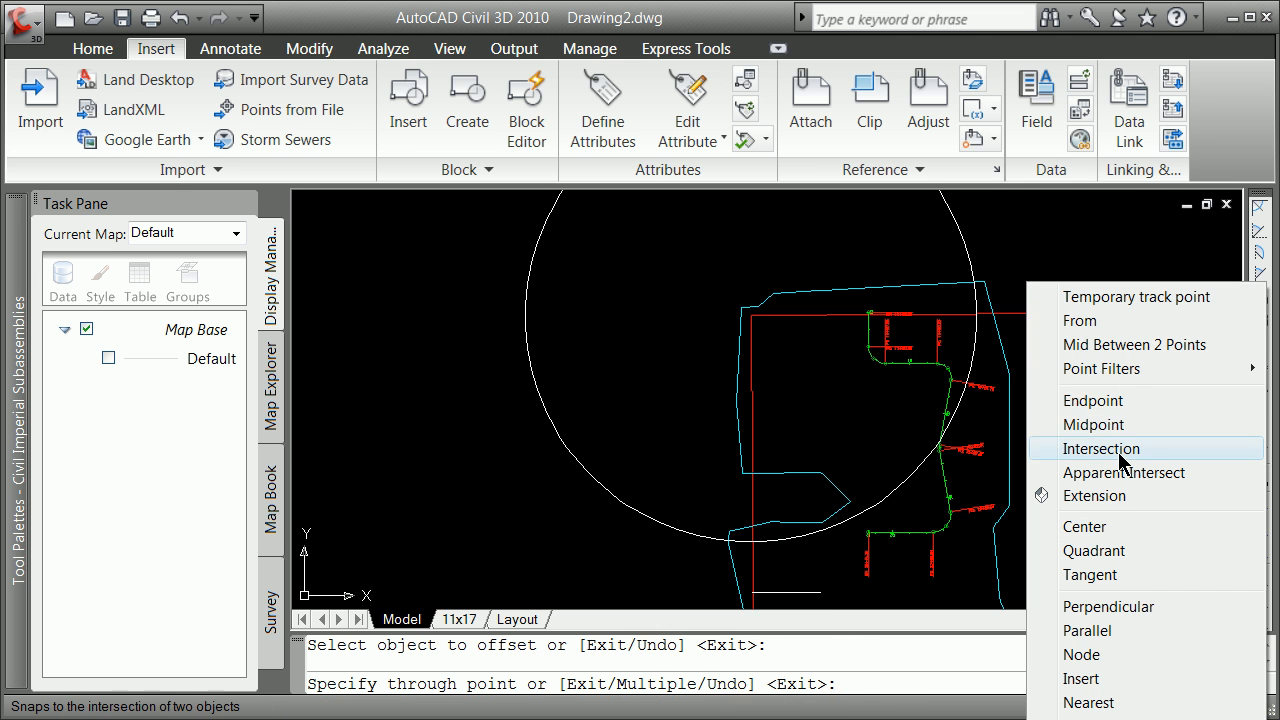
left_click(1057, 449)
left_click(978, 318)
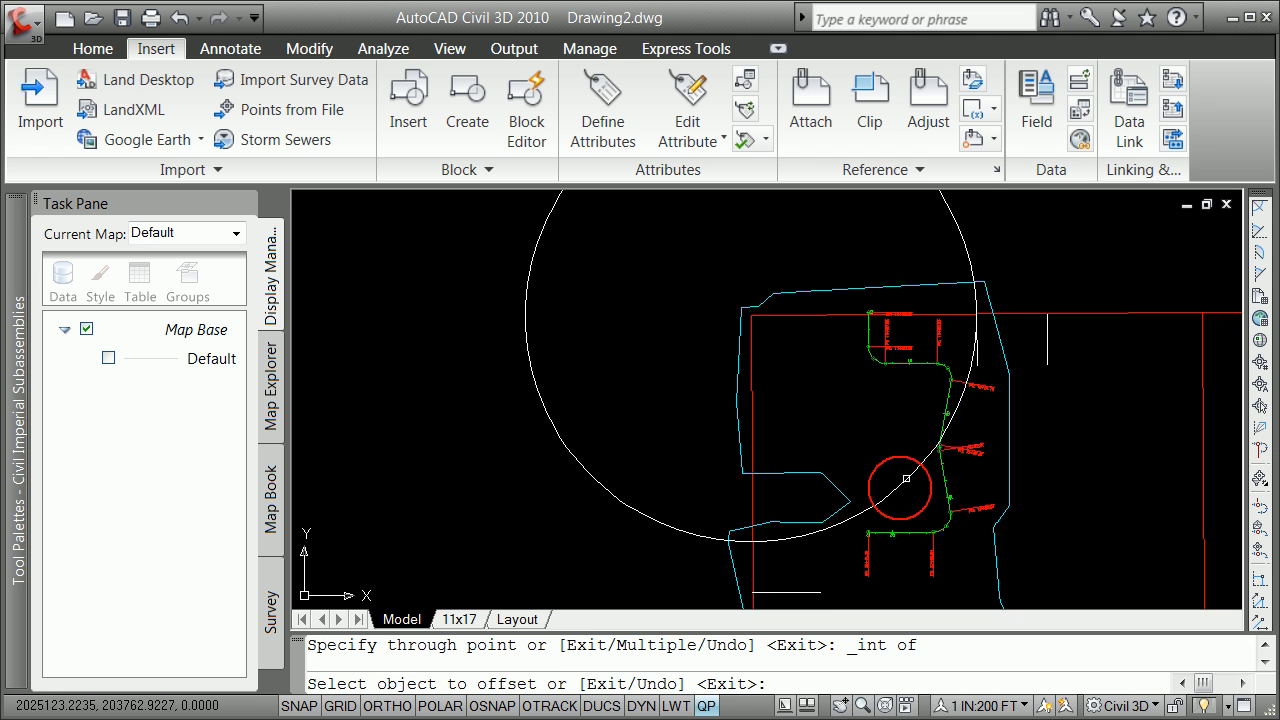
Step: Offset the short horizontal line through the intersection of the circle and the west section line, and end the offset
right_click(785, 570, "shift")
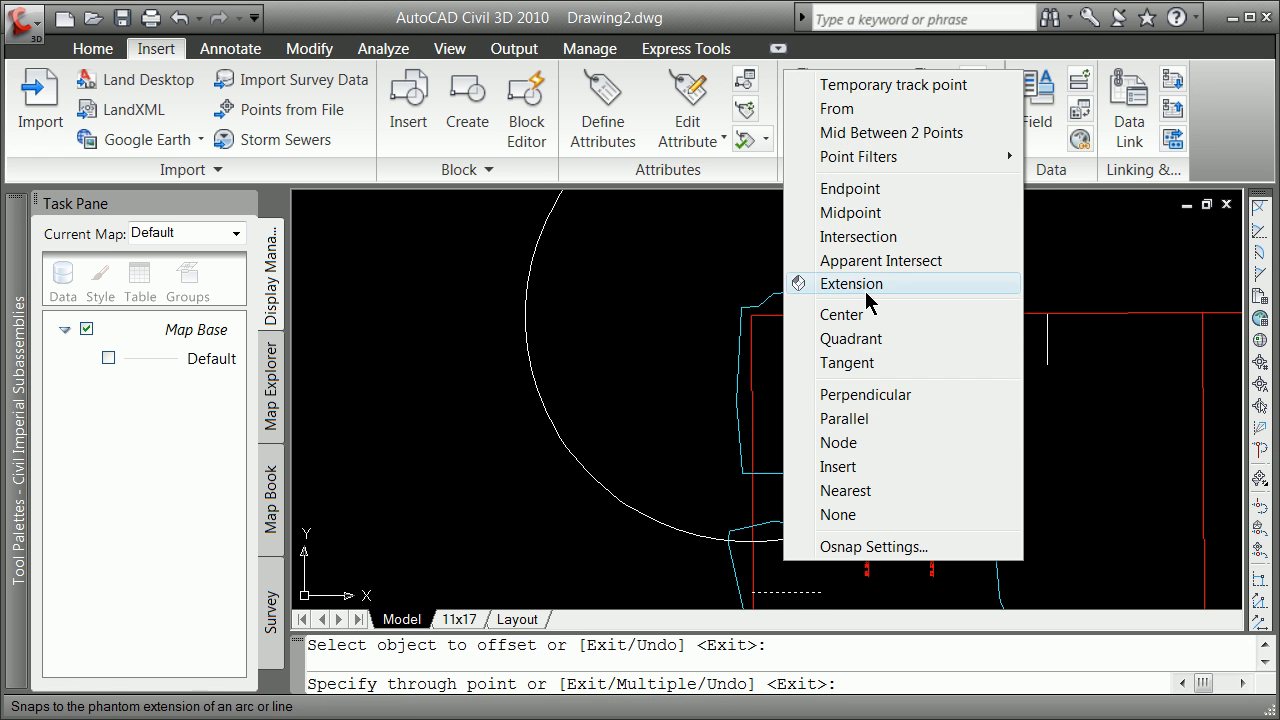
left_click(860, 237)
left_click(758, 539)
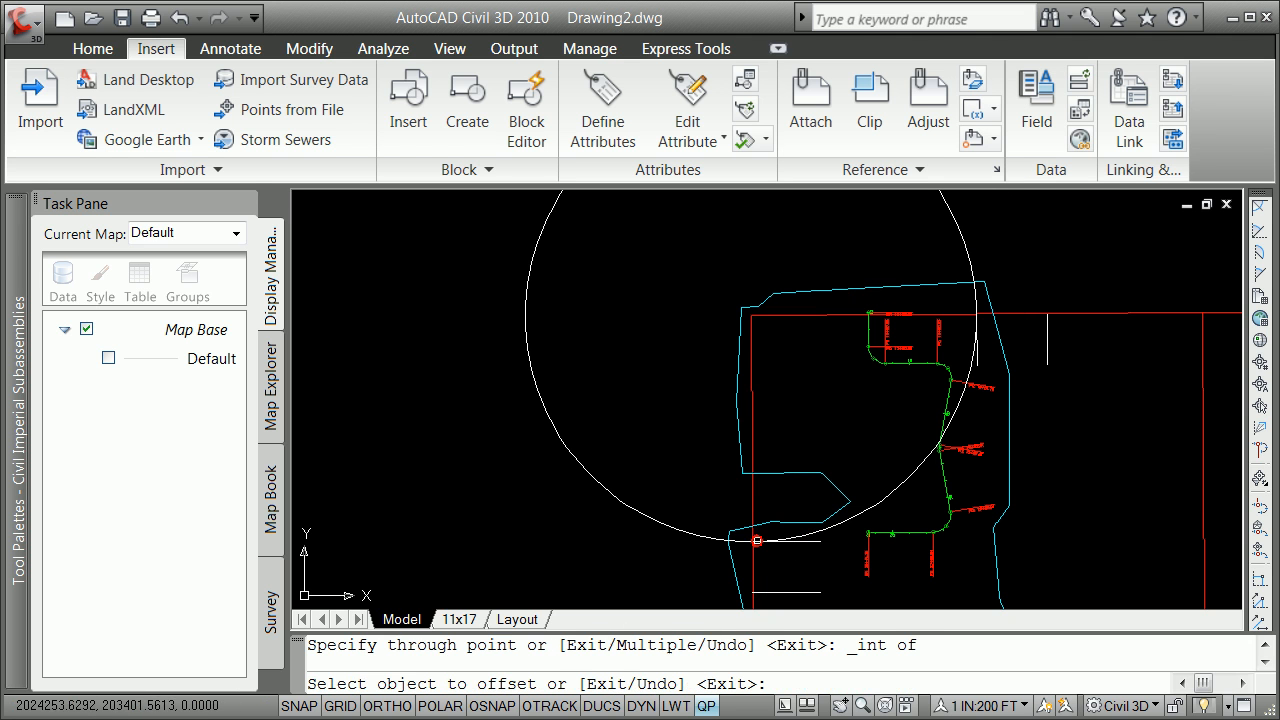
key("Escape")
Step: Erase the two original perpendicular lines outside the circle, keeping their offset copies
type("e")
key("Return")
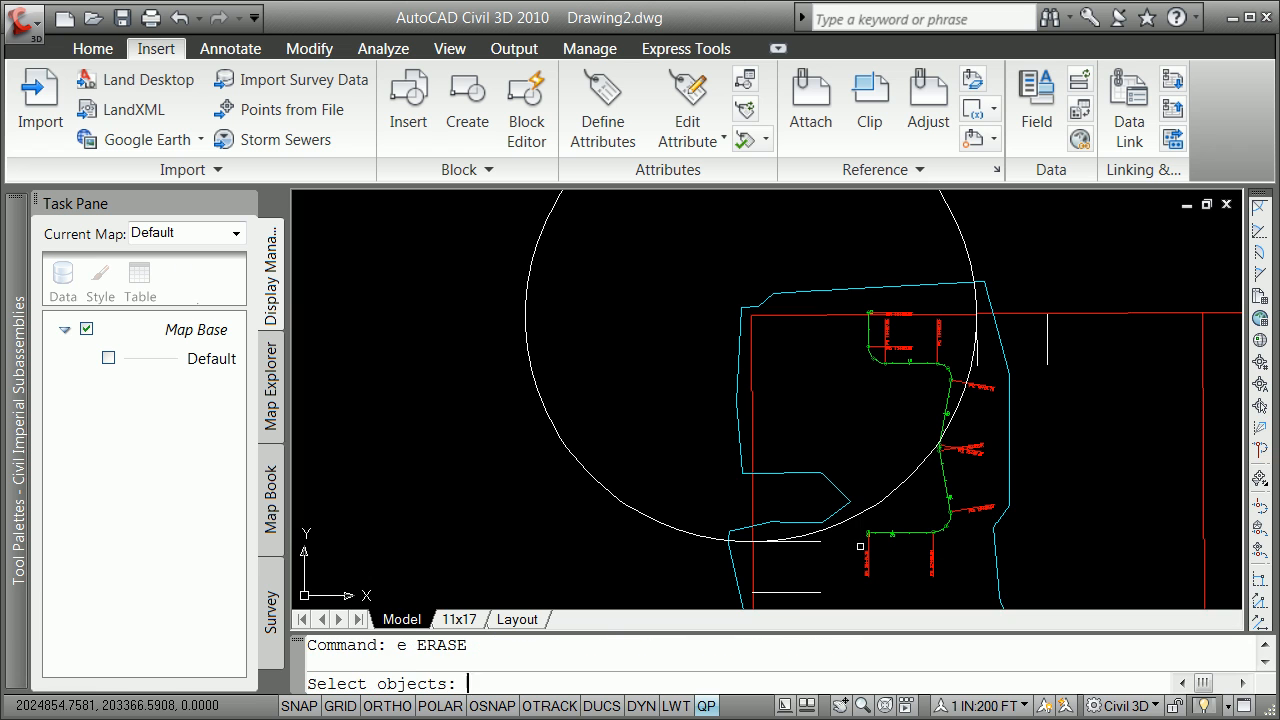
left_click(806, 593)
key("Return")
type("e")
key("Return")
left_click(1044, 348)
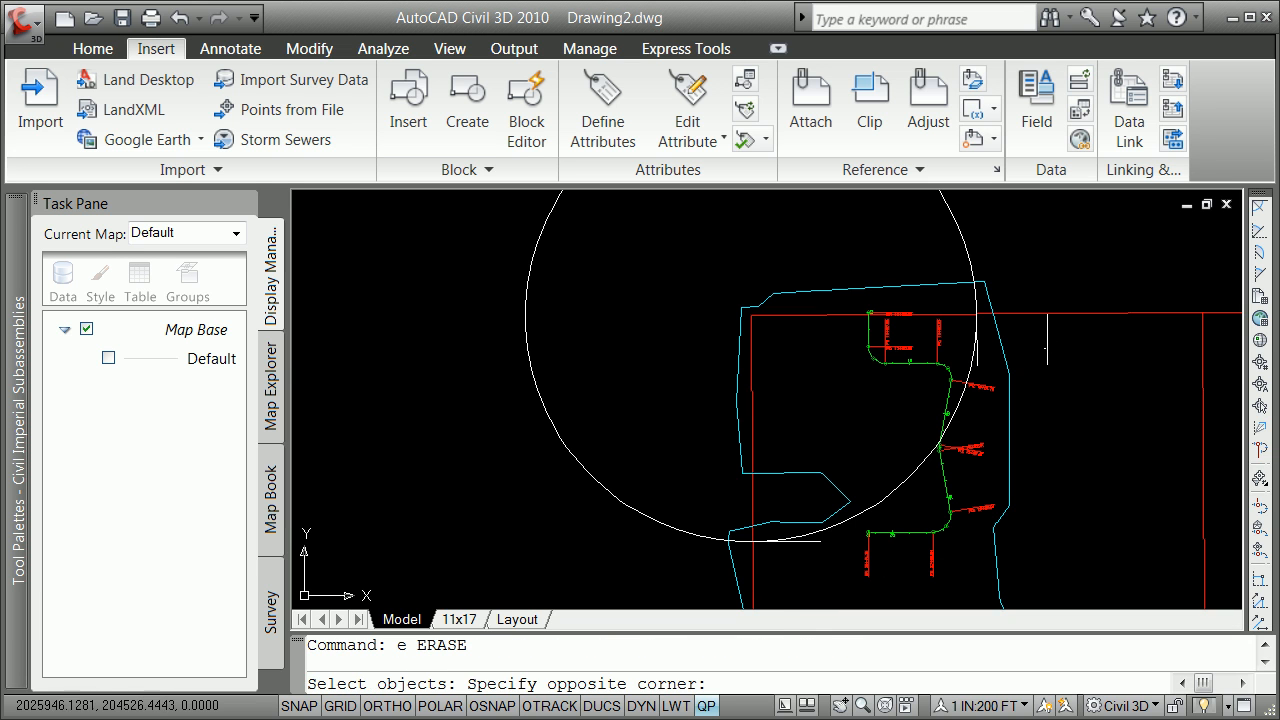
left_click(1055, 344)
key("Return")
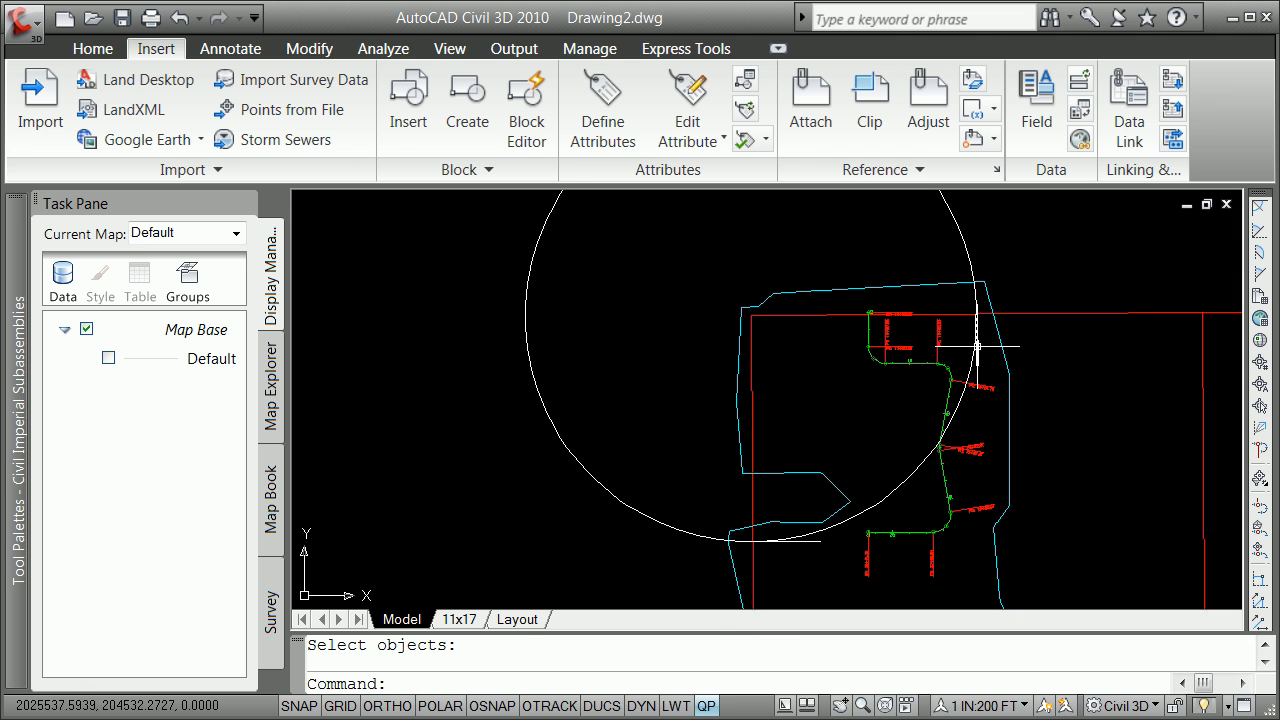
Step: Erase the 1320-radius construction circle
scroll(977, 348, "up", 5)
scroll(975, 349, "down", 5)
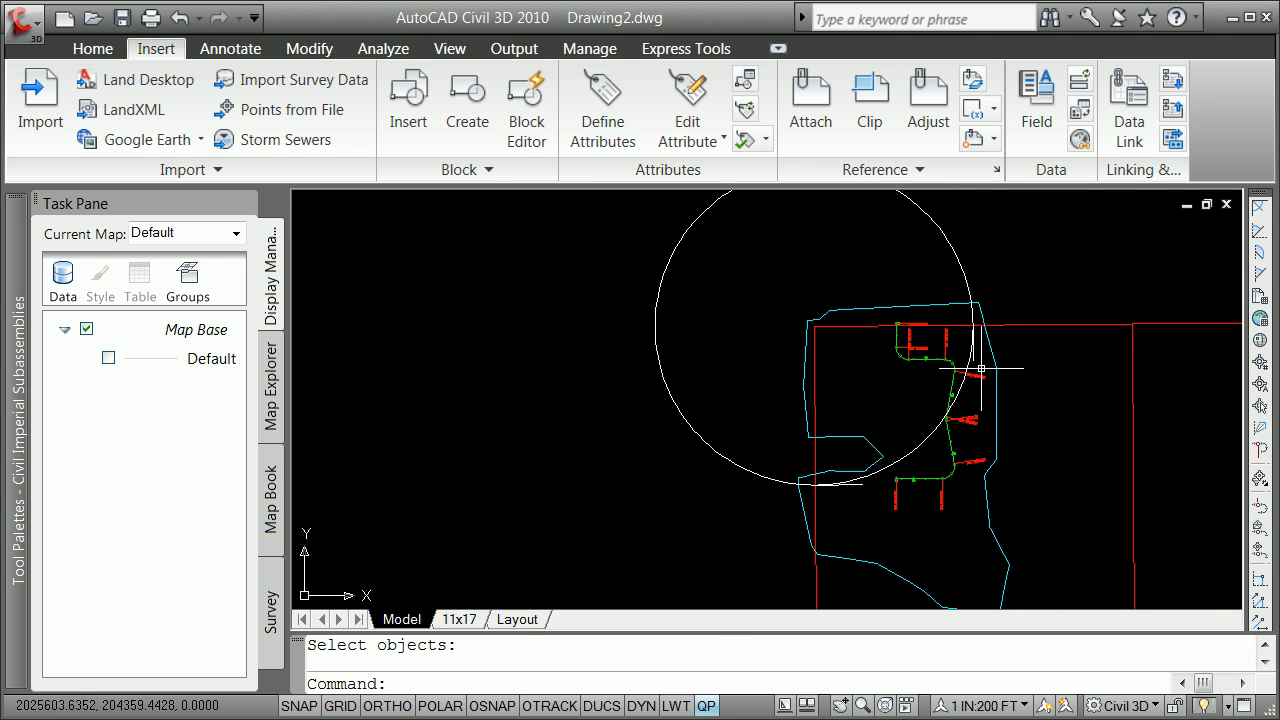
type("e")
key("Return")
left_click(958, 393)
key("Return")
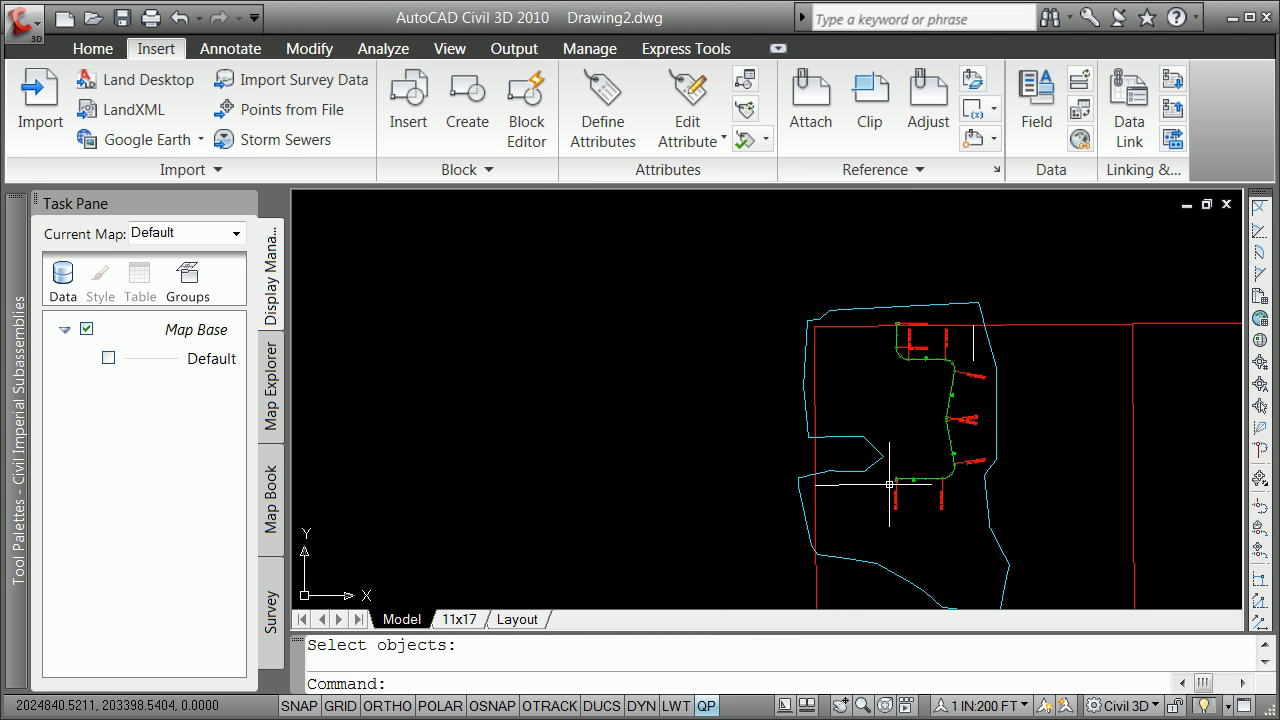
Step: Draw a short line from below the upper horizontal road centerline segment perpendicular to it, just east of station 15
scroll(915, 364, "up", 8)
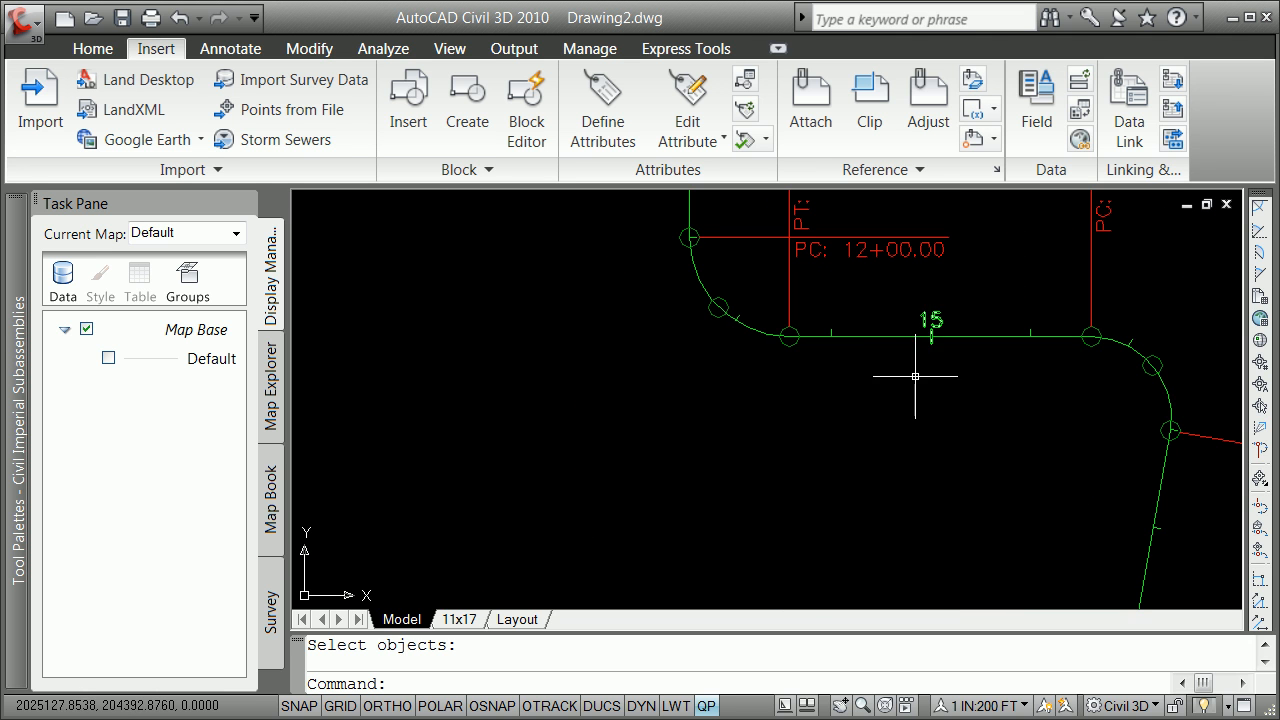
mouse_move(903, 423)
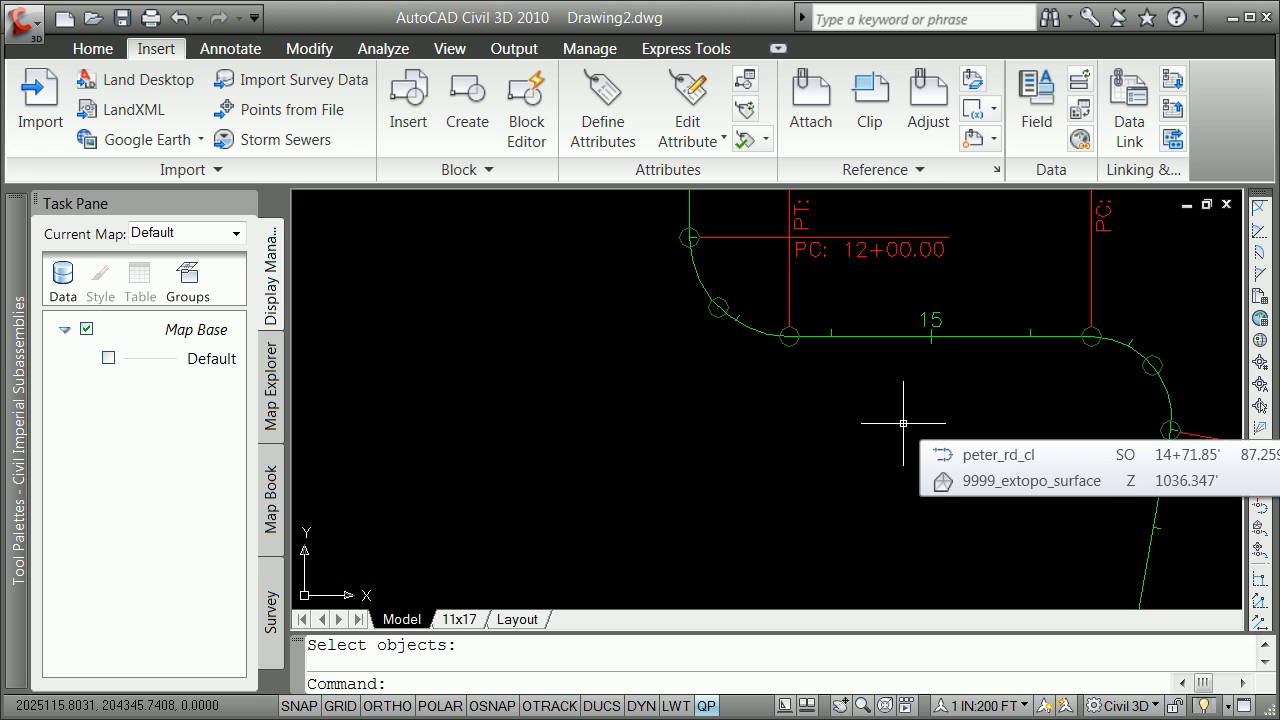
type("in")
key("Return")
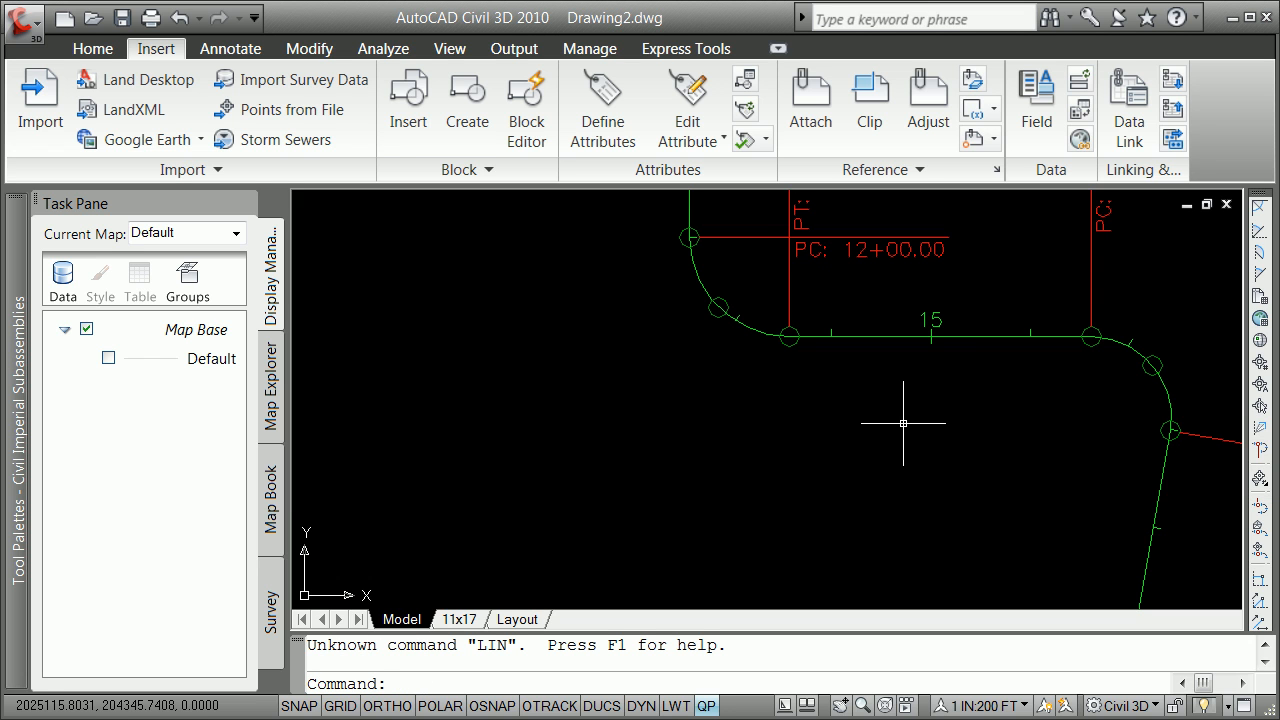
type("l")
key("Return")
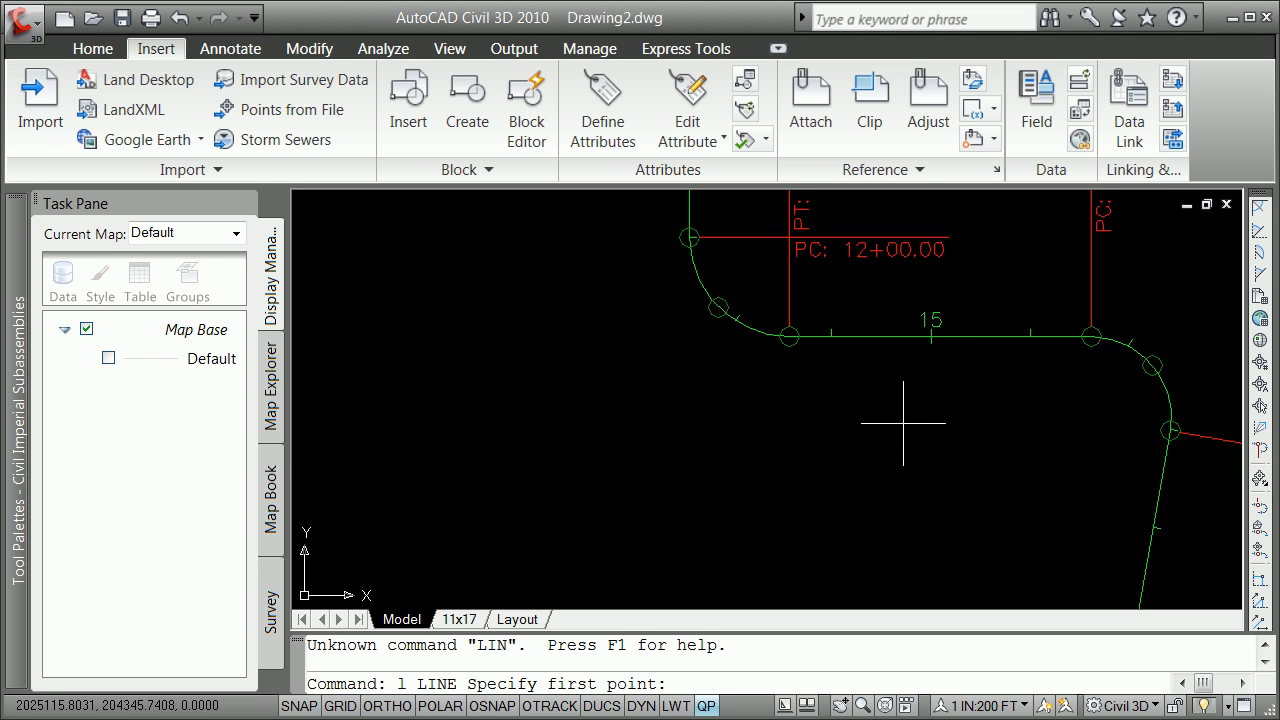
left_click(966, 450)
type("prpe")
key("Return")
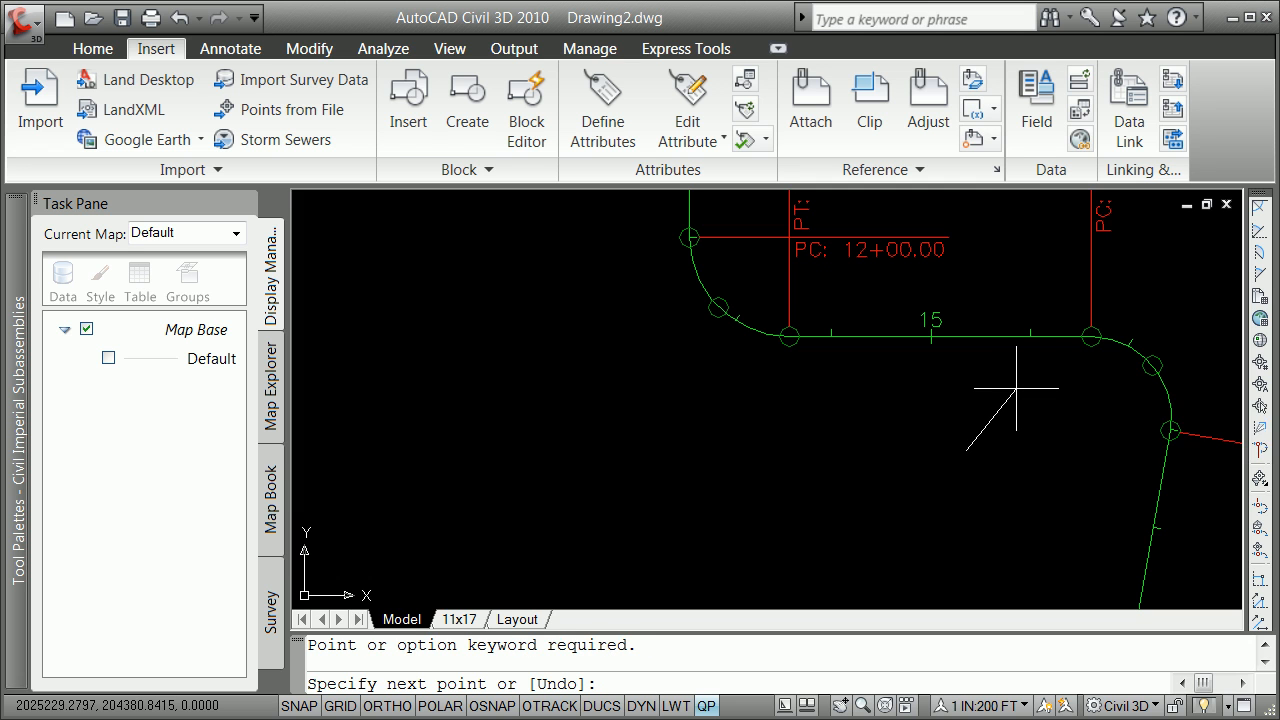
type("perp")
key("Return")
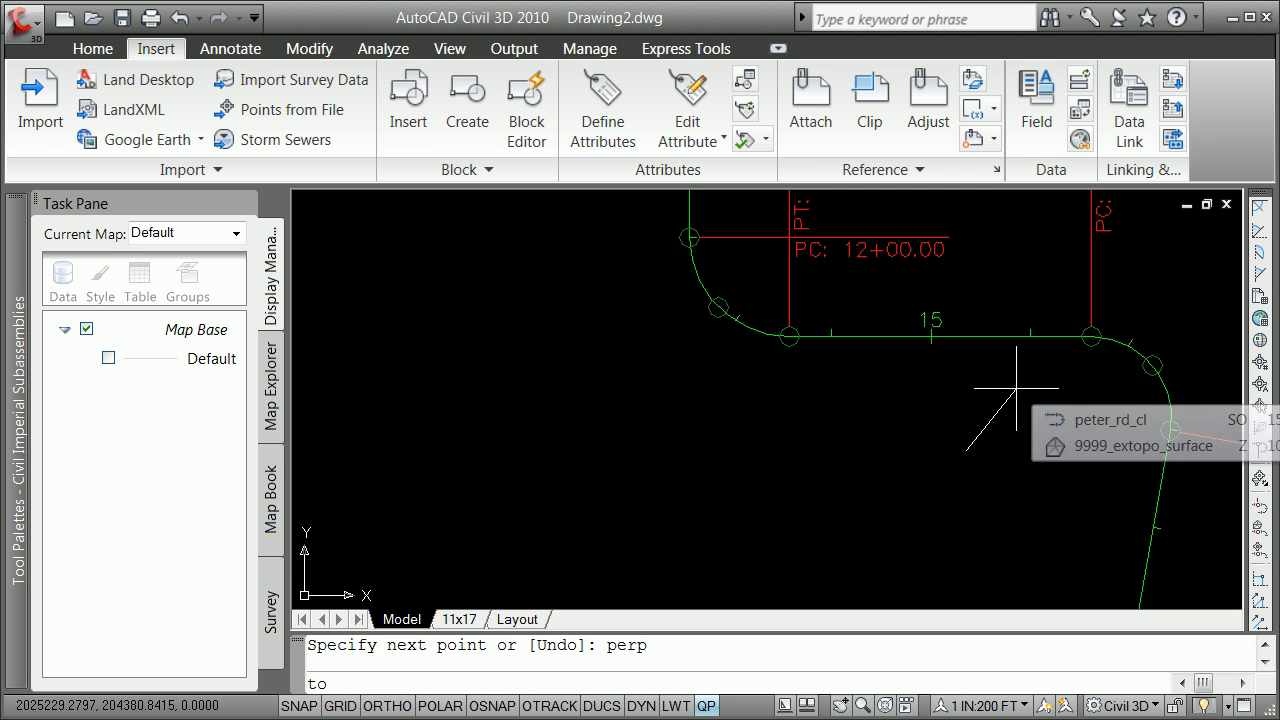
left_click(966, 337)
right_click(982, 398)
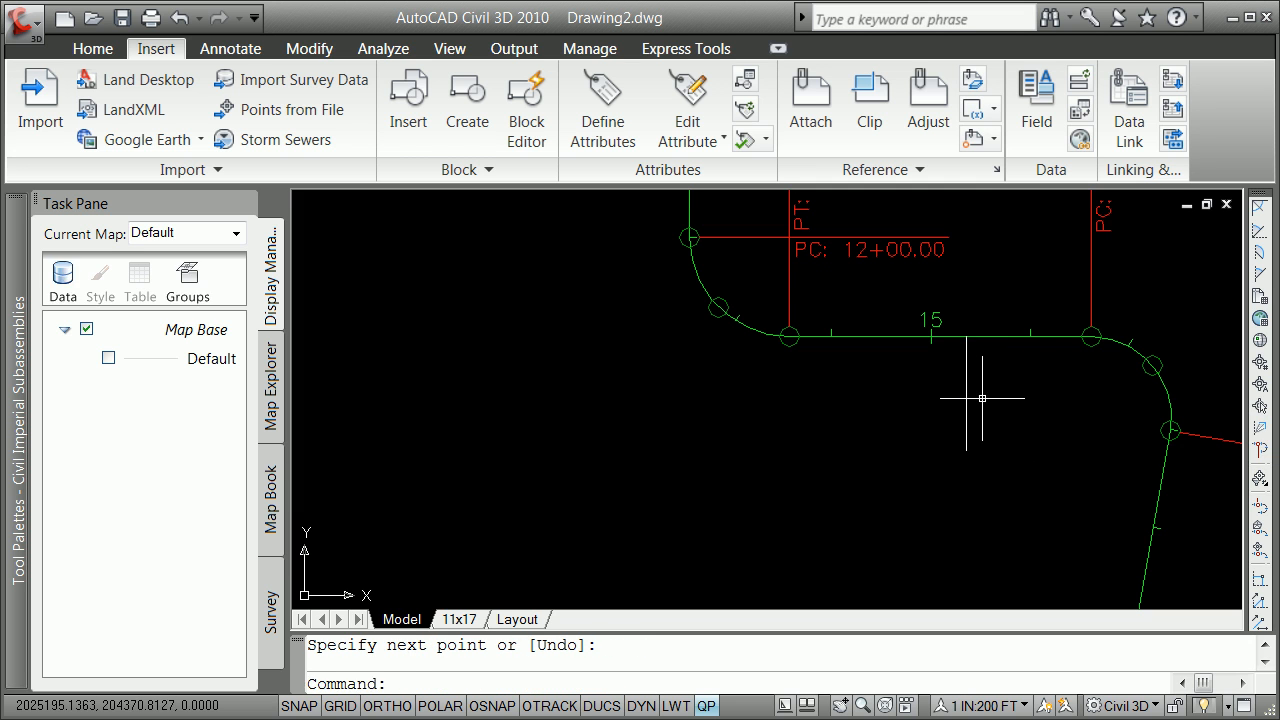
Step: Offset the short perpendicular line with the Through option to the intersection of the station 15 tick and the road centerline
type("o")
key("Return")
type("t")
key("Return")
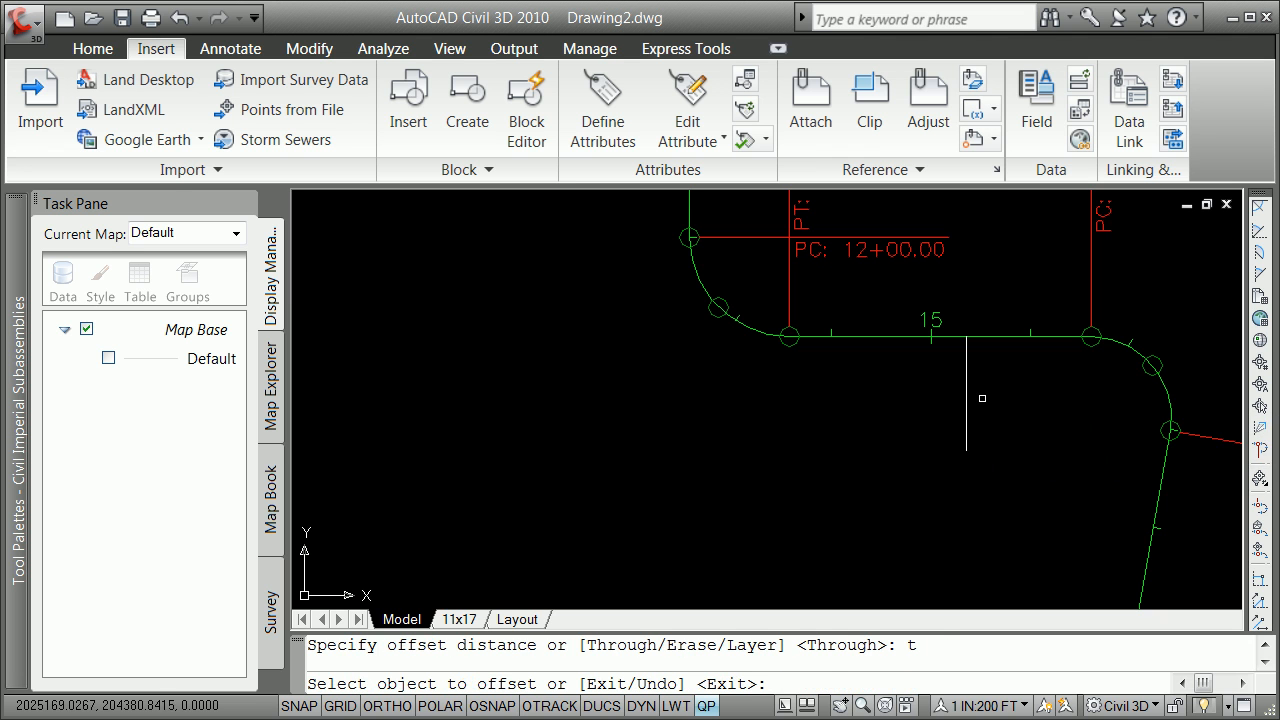
left_click(966, 366)
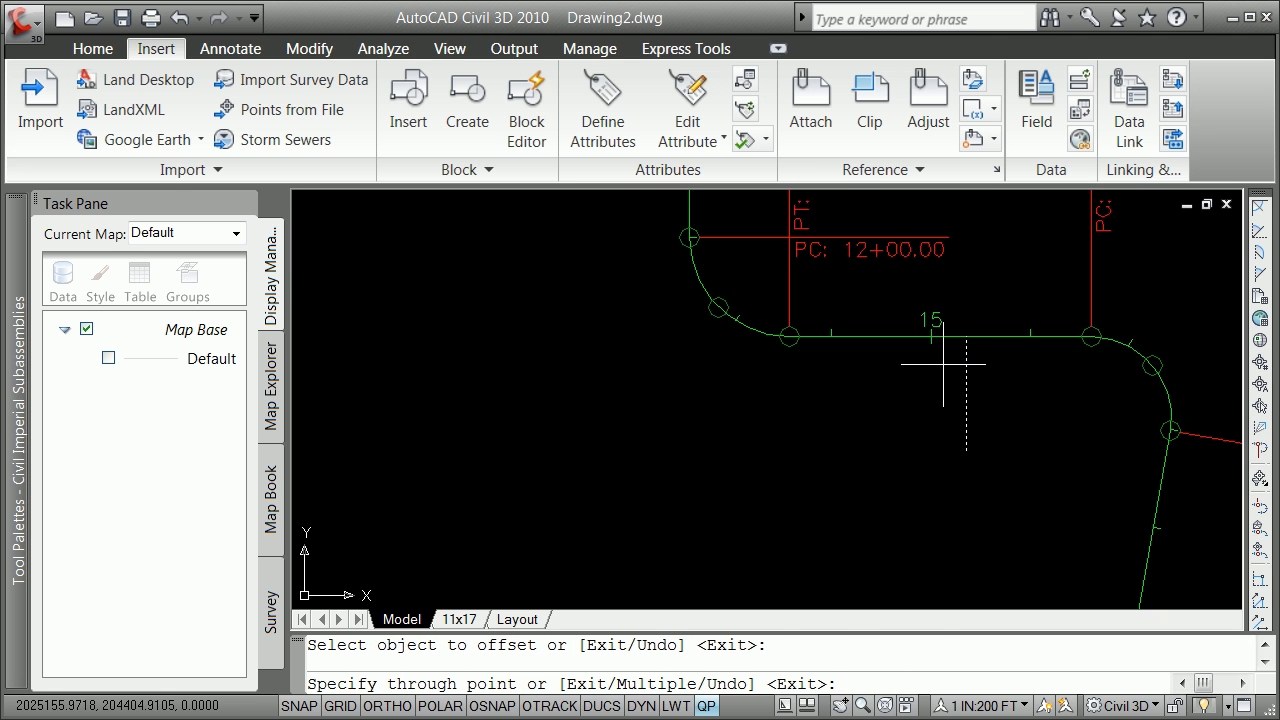
scroll(949, 365, "up", 5)
right_click(900, 342, "shift")
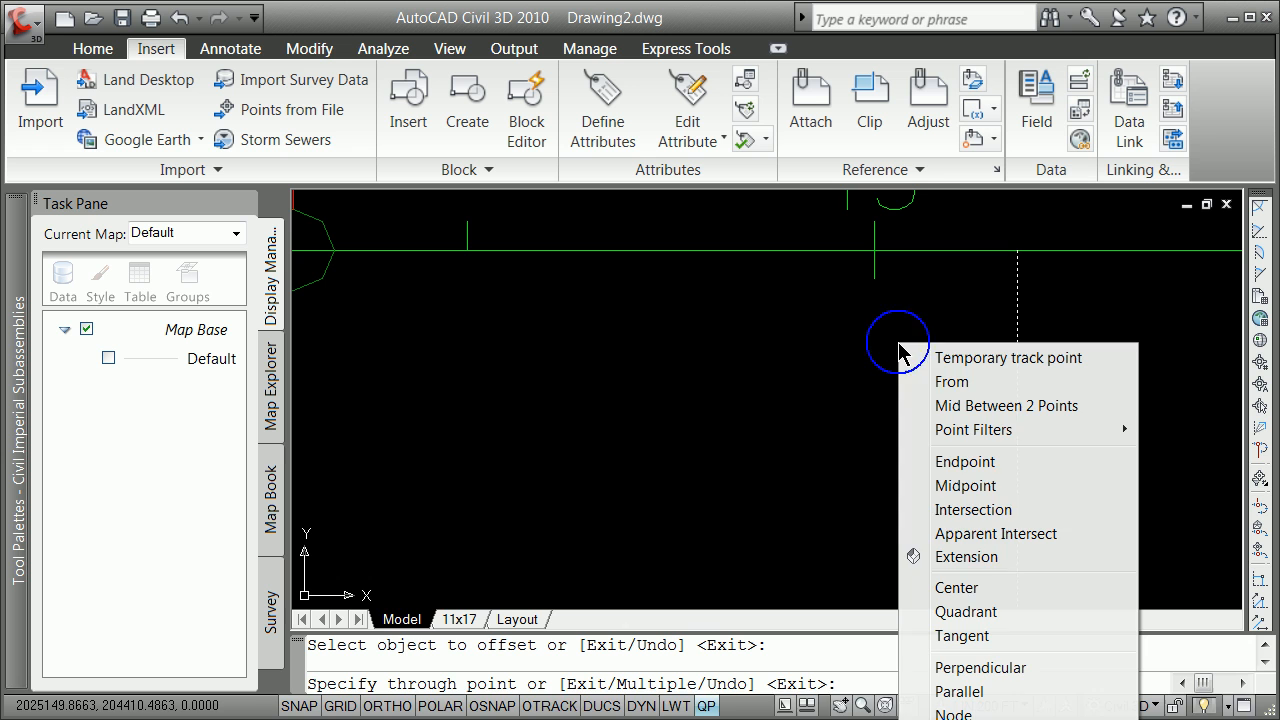
left_click(1000, 520)
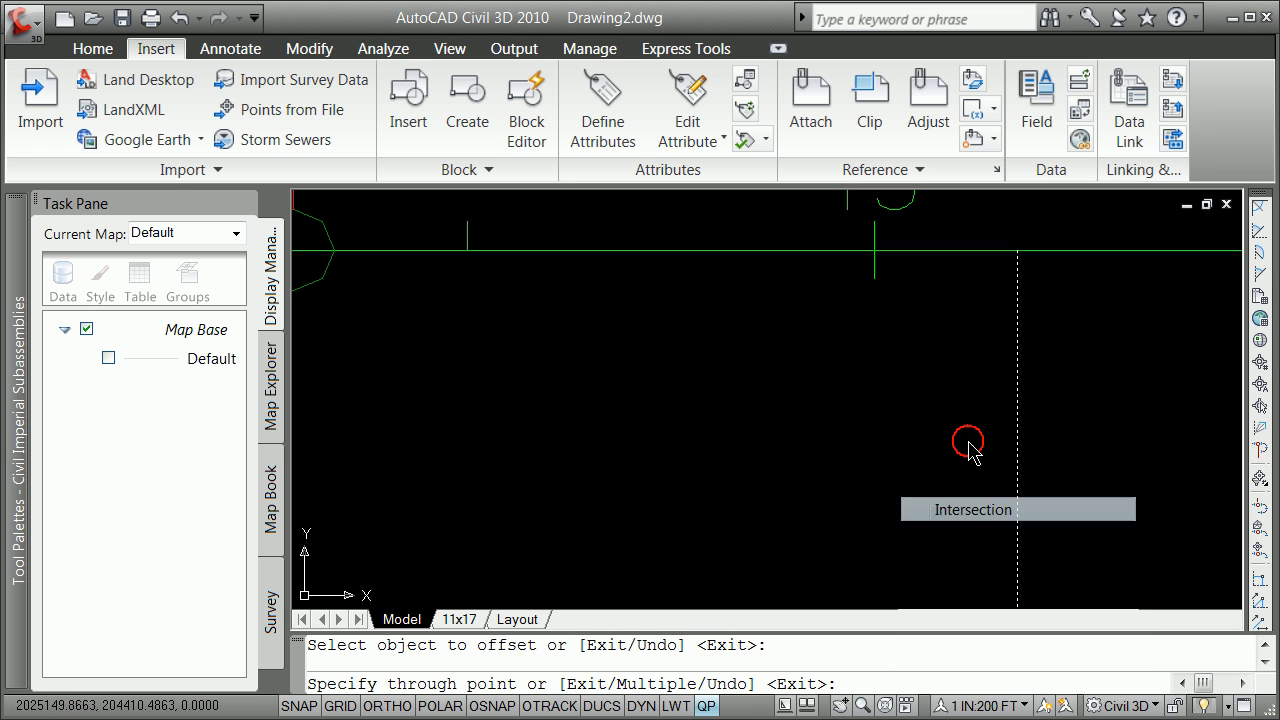
left_click(876, 246)
key("Return")
Step: Erase the original perpendicular line east of station 15, keeping its offset copy
type("e")
key("Return")
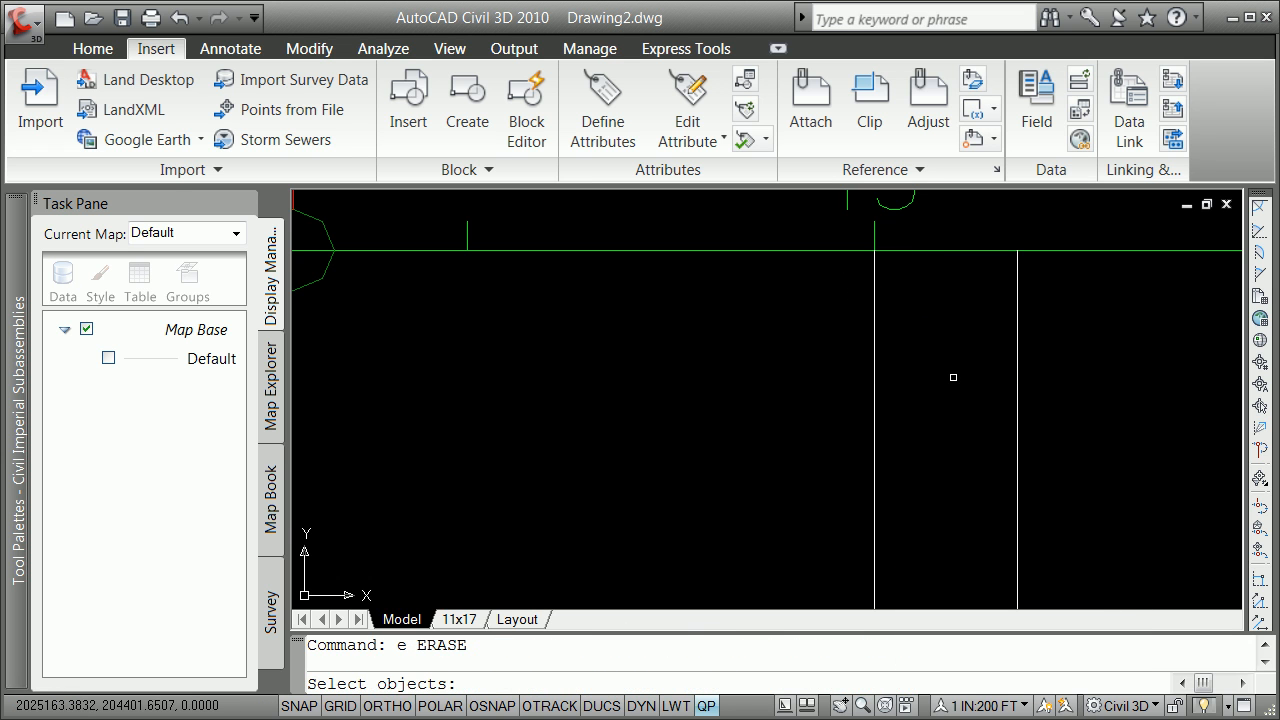
left_click(1018, 360)
key("Return")
Step: Copy the short horizontal line from the west section line to the middle of the site and to the upper end of the northern vertical line
scroll(985, 360, "down", 5)
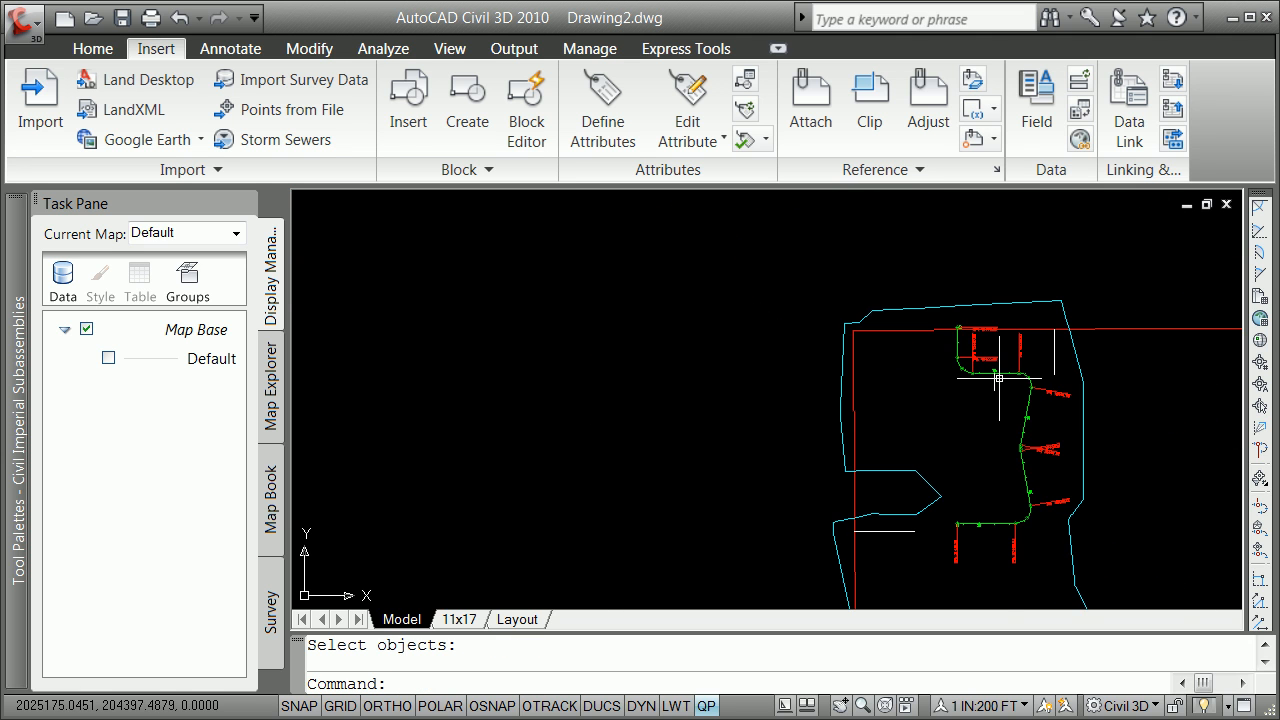
scroll(1022, 370, "up", 4)
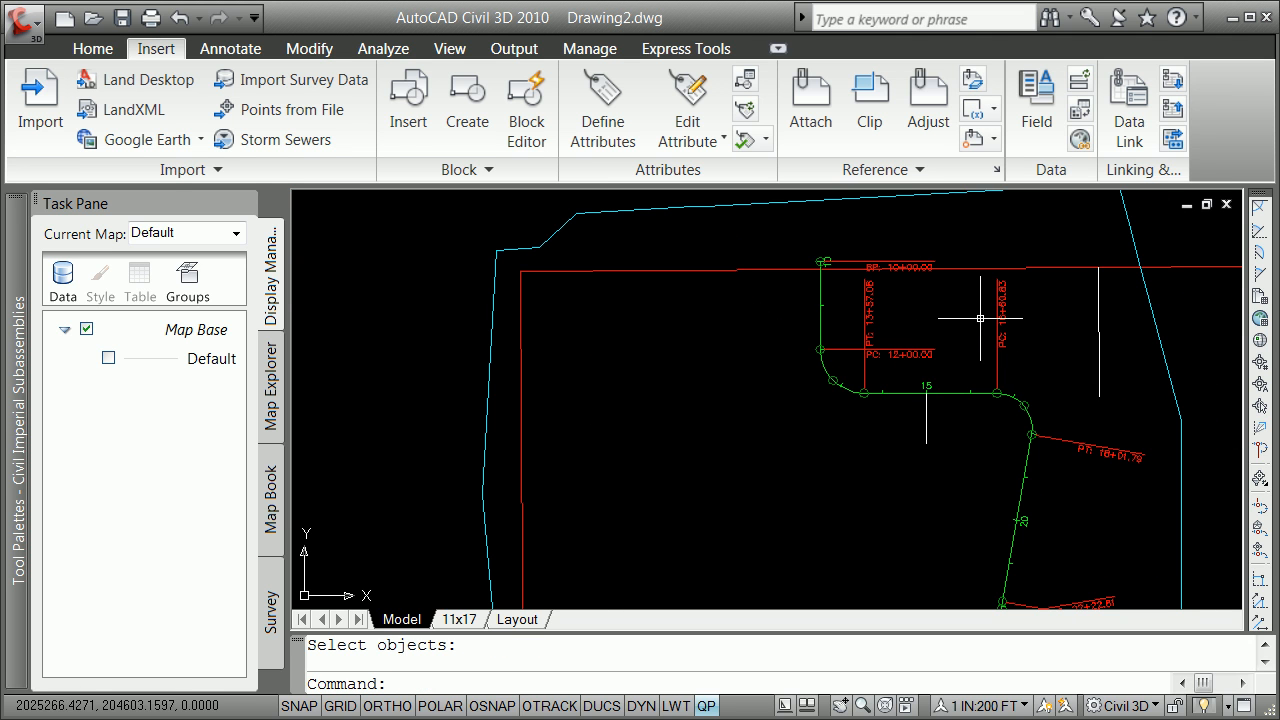
scroll(940, 400, "down", 4)
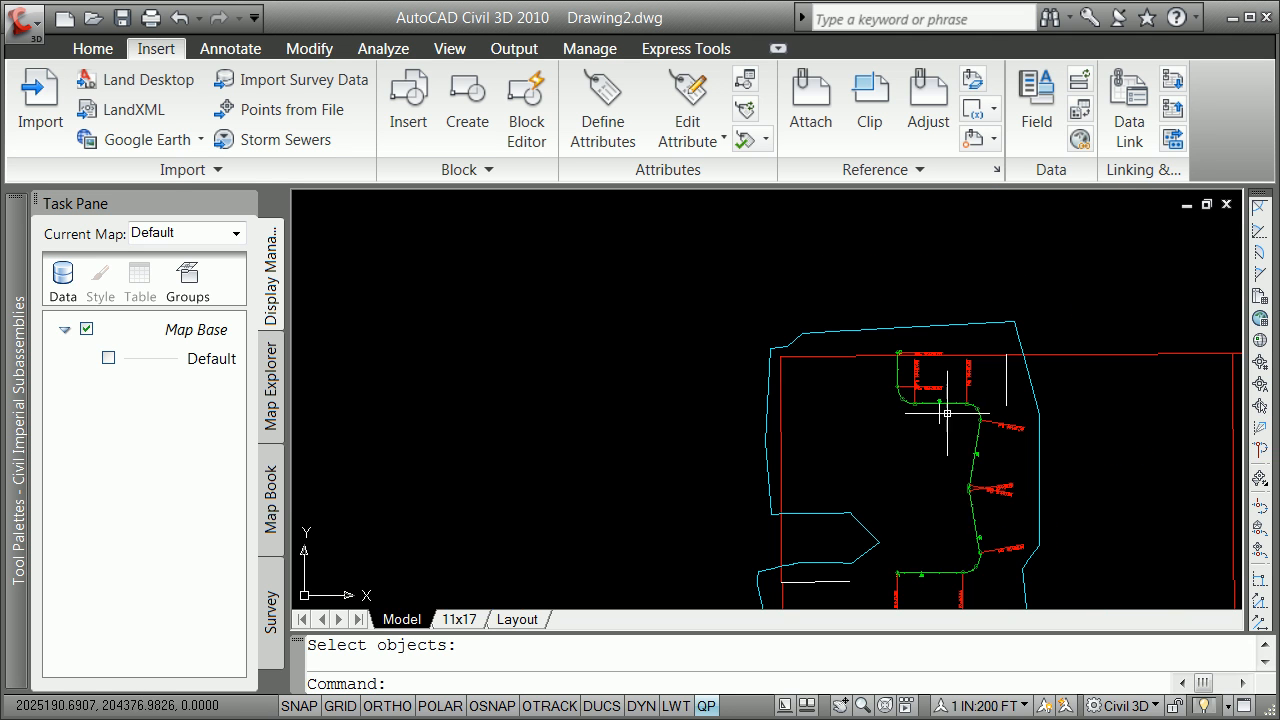
scroll(945, 578, "up", 3)
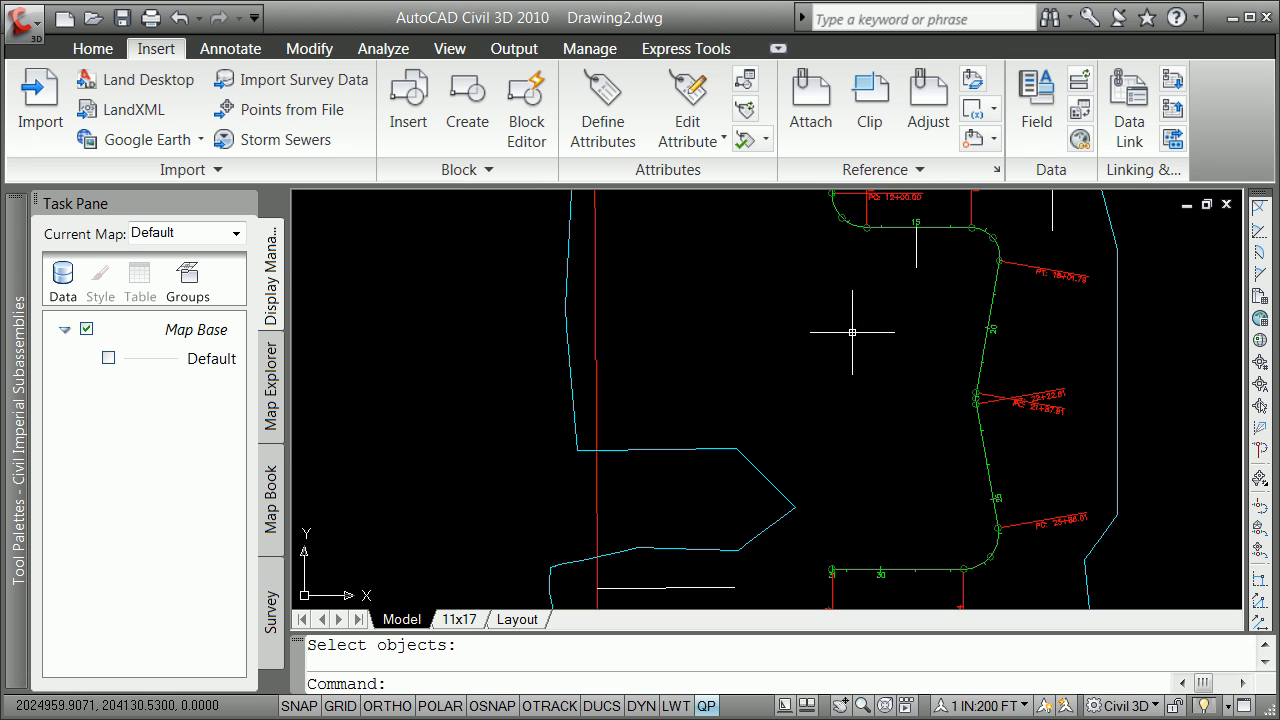
scroll(846, 342, "down", 2)
type("copy")
key("Return")
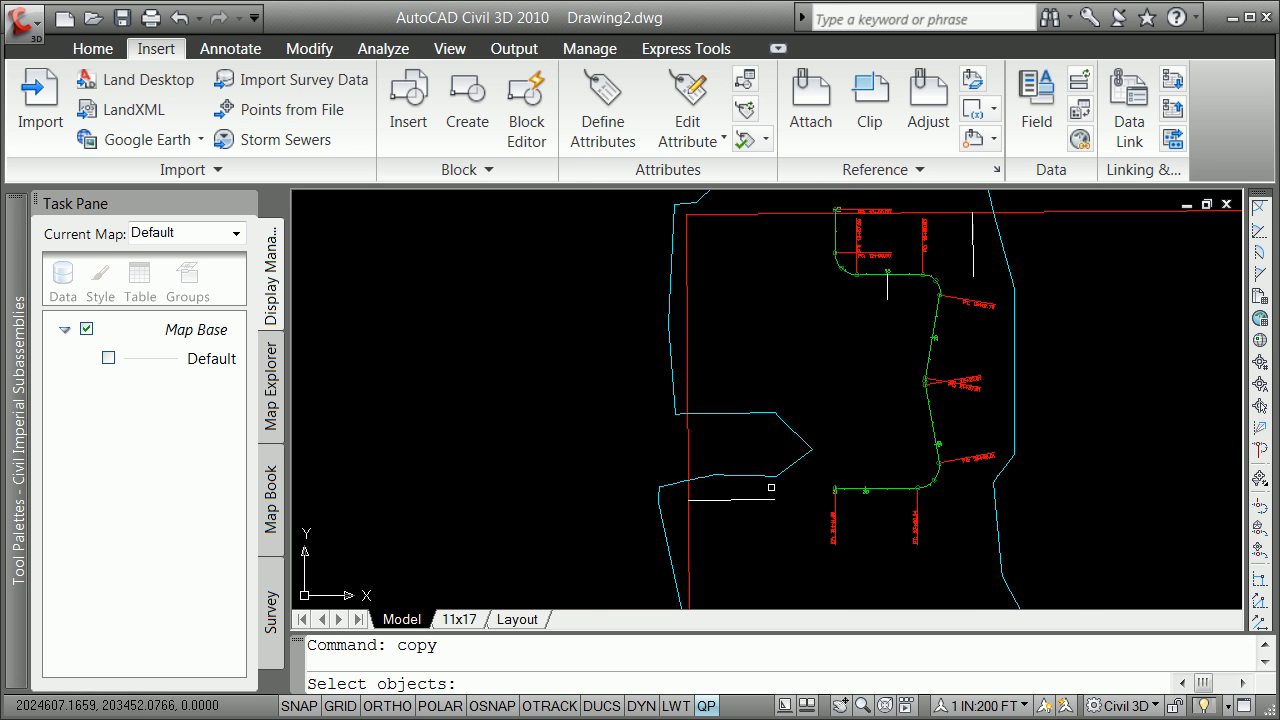
left_click(755, 498)
key("Return")
left_click(735, 519)
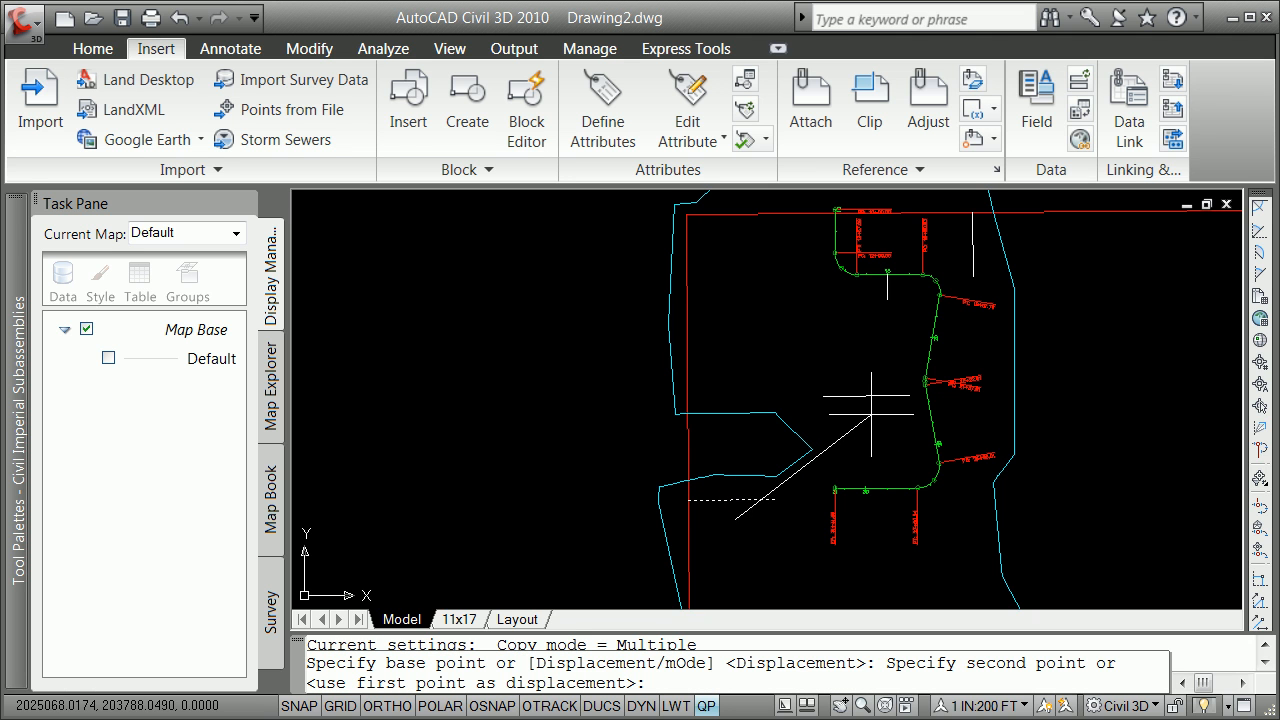
left_click(871, 414)
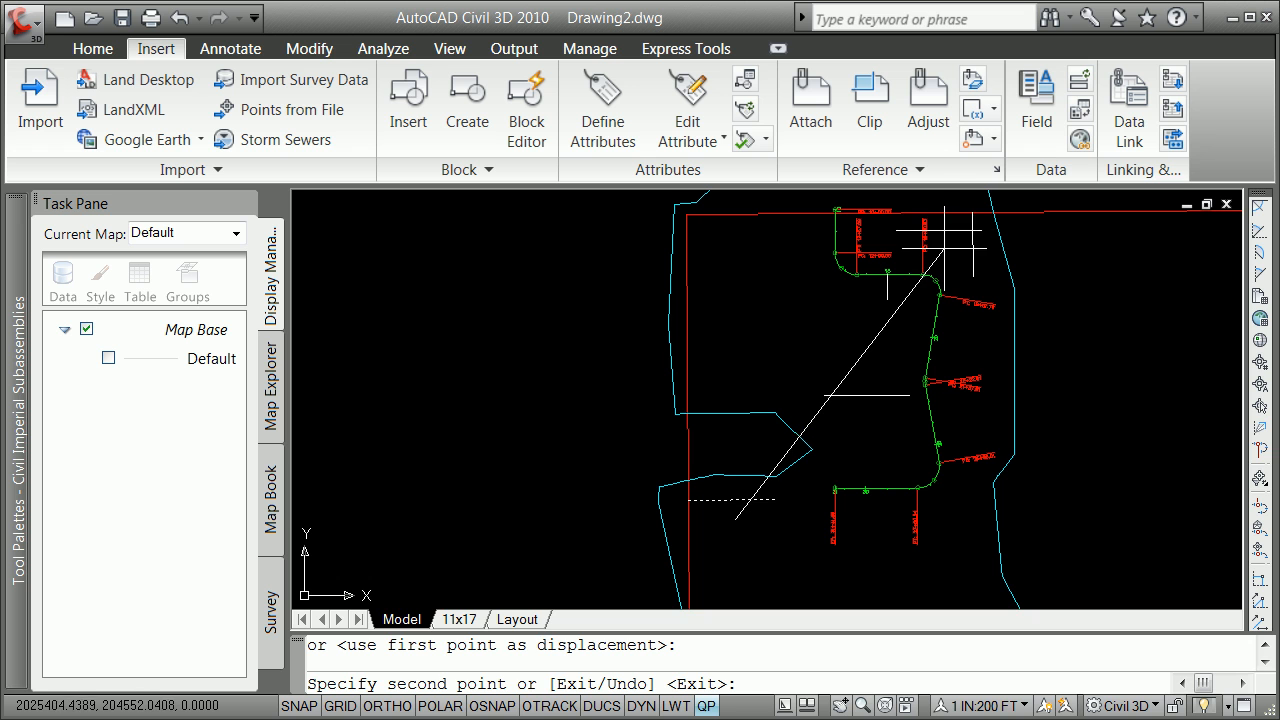
left_click(940, 246)
key("Return")
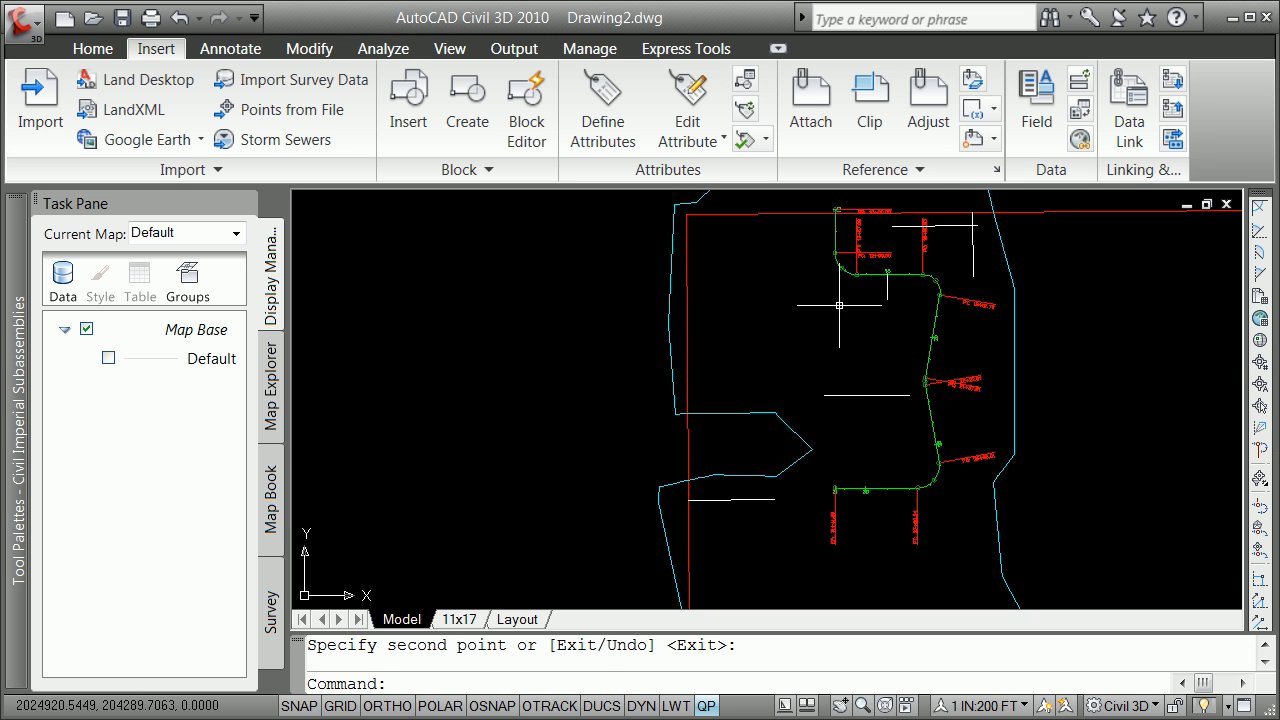
Step: Draw a line from a nearest point on the centerline east of station 15 perpendicular to the north section line
scroll(957, 254, "down", 3)
scroll(957, 254, "up", 3)
scroll(960, 240, "down", 3)
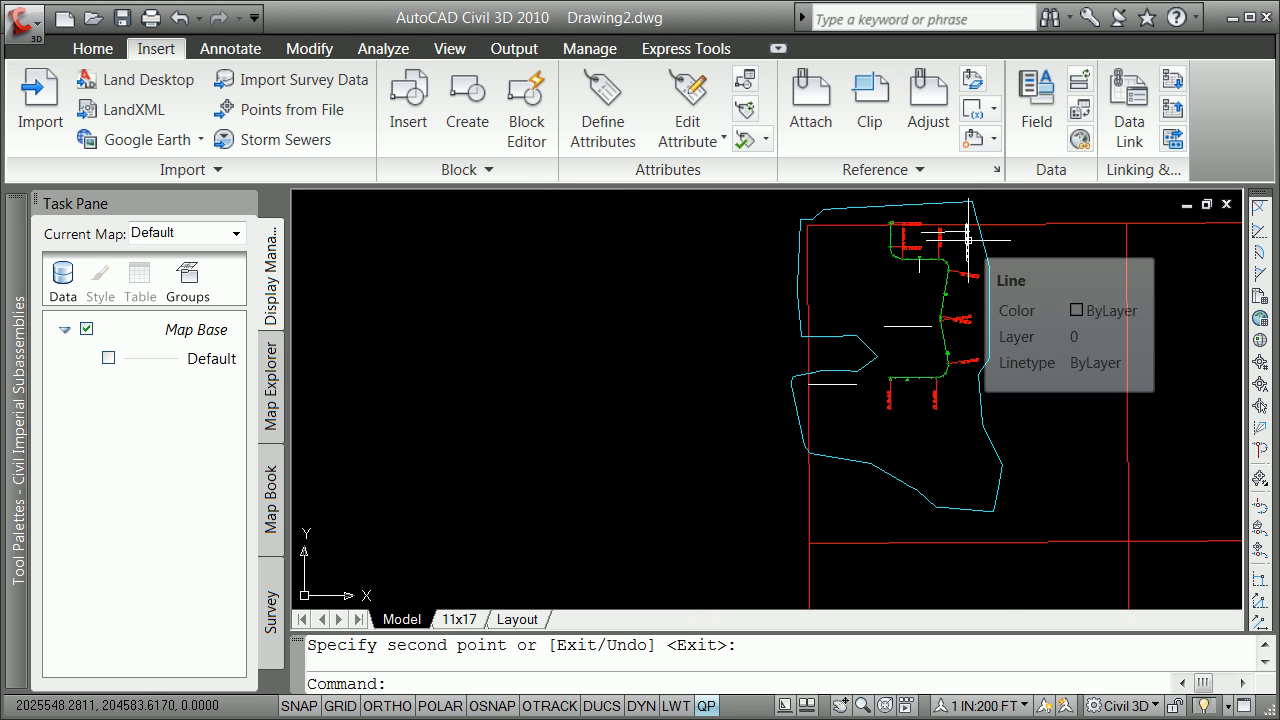
scroll(940, 212, "up", 5)
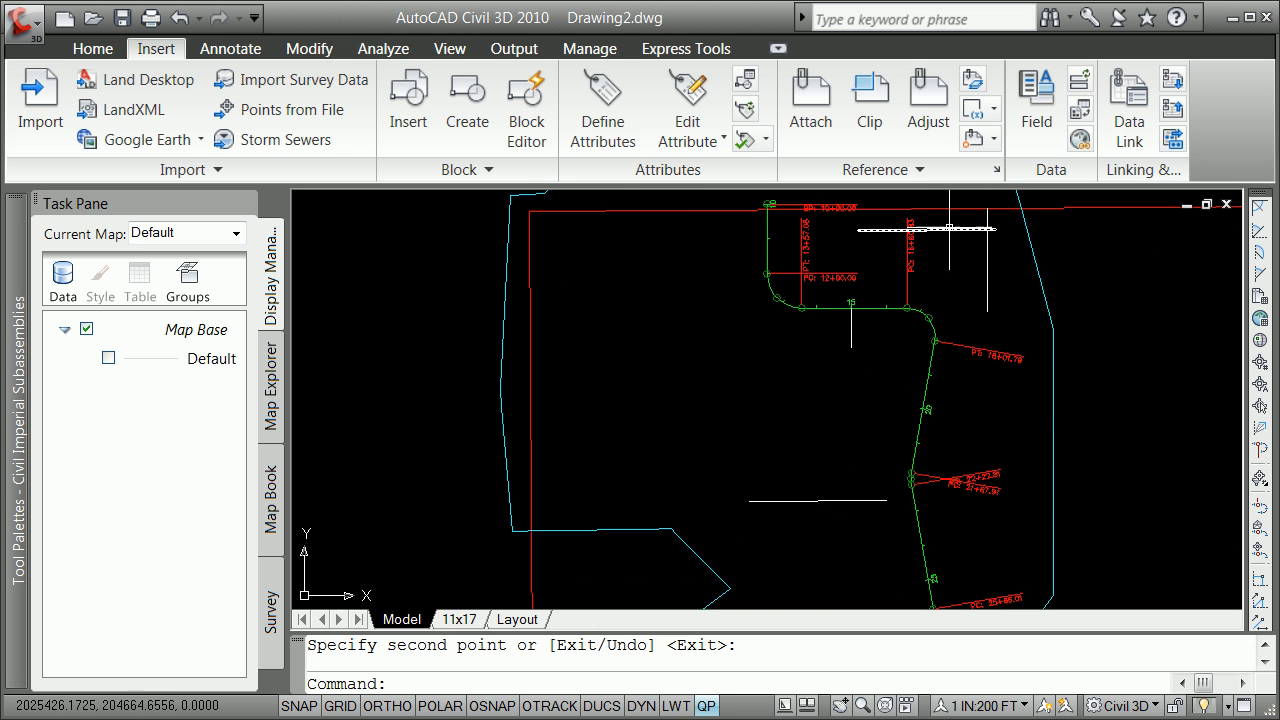
type("line")
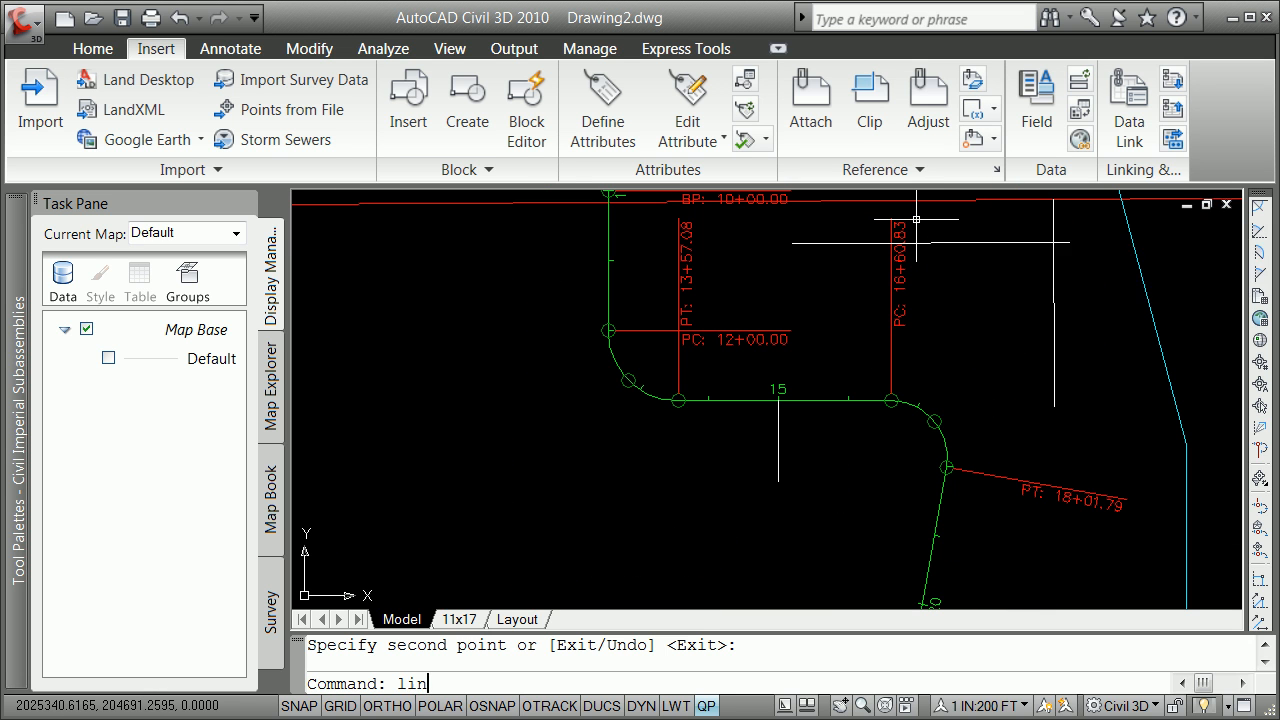
key("Return")
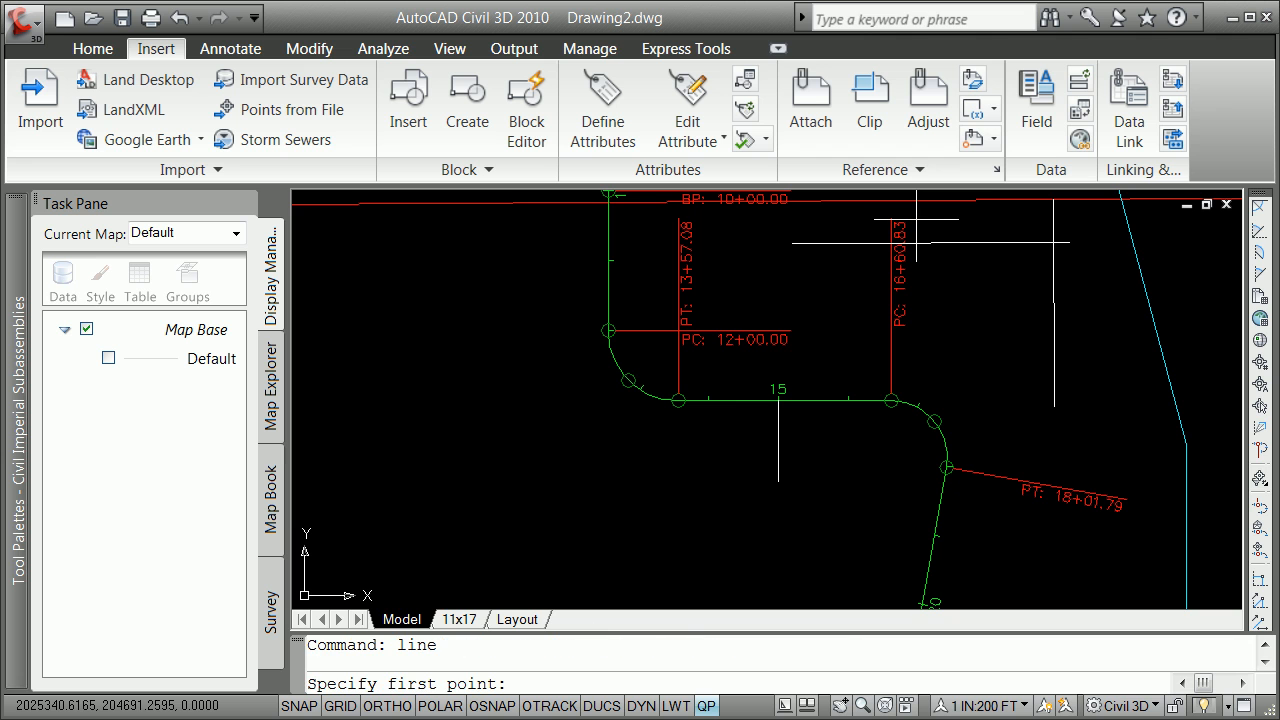
right_click(811, 334, "shift")
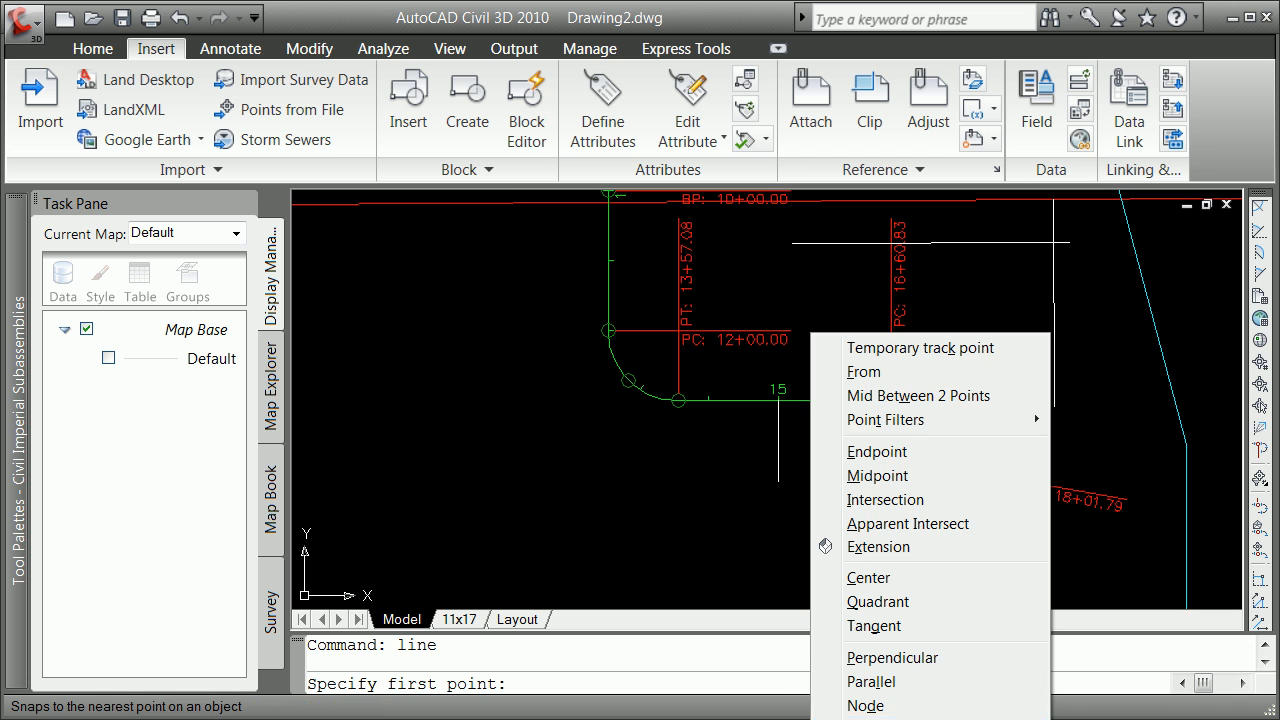
left_click(866, 719)
left_click(817, 400)
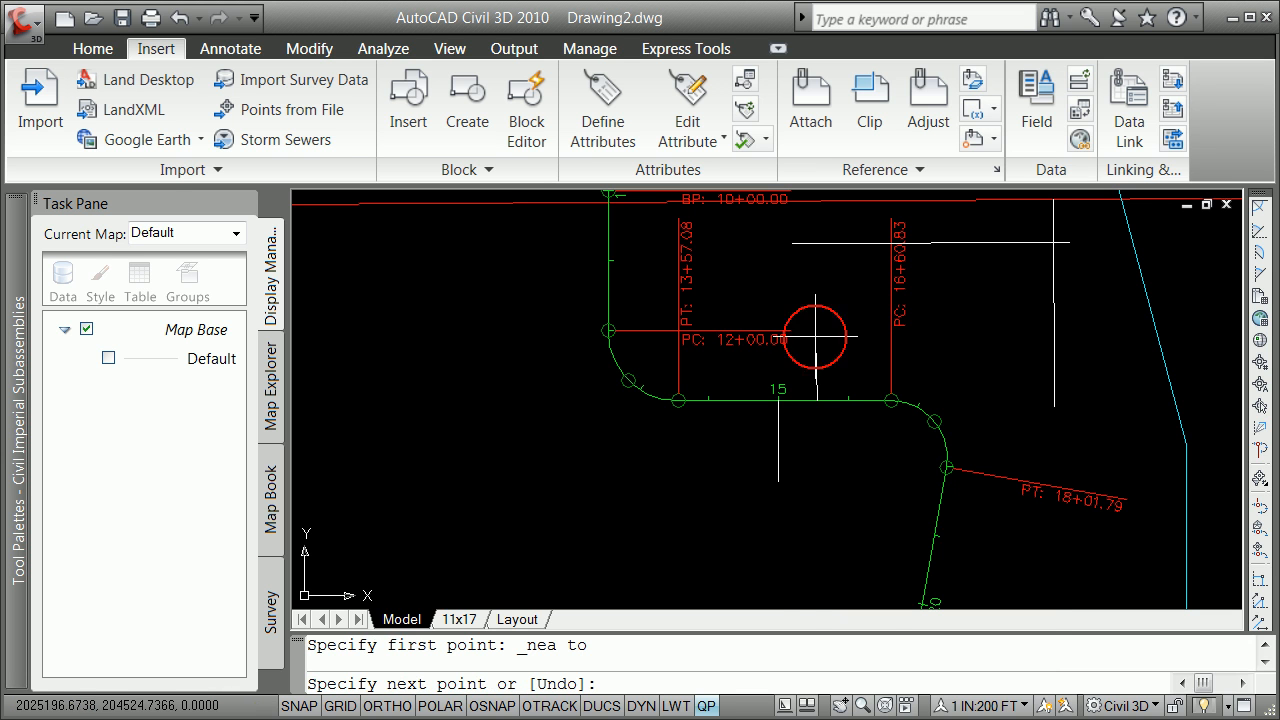
right_click(817, 340, "shift")
left_click(896, 663)
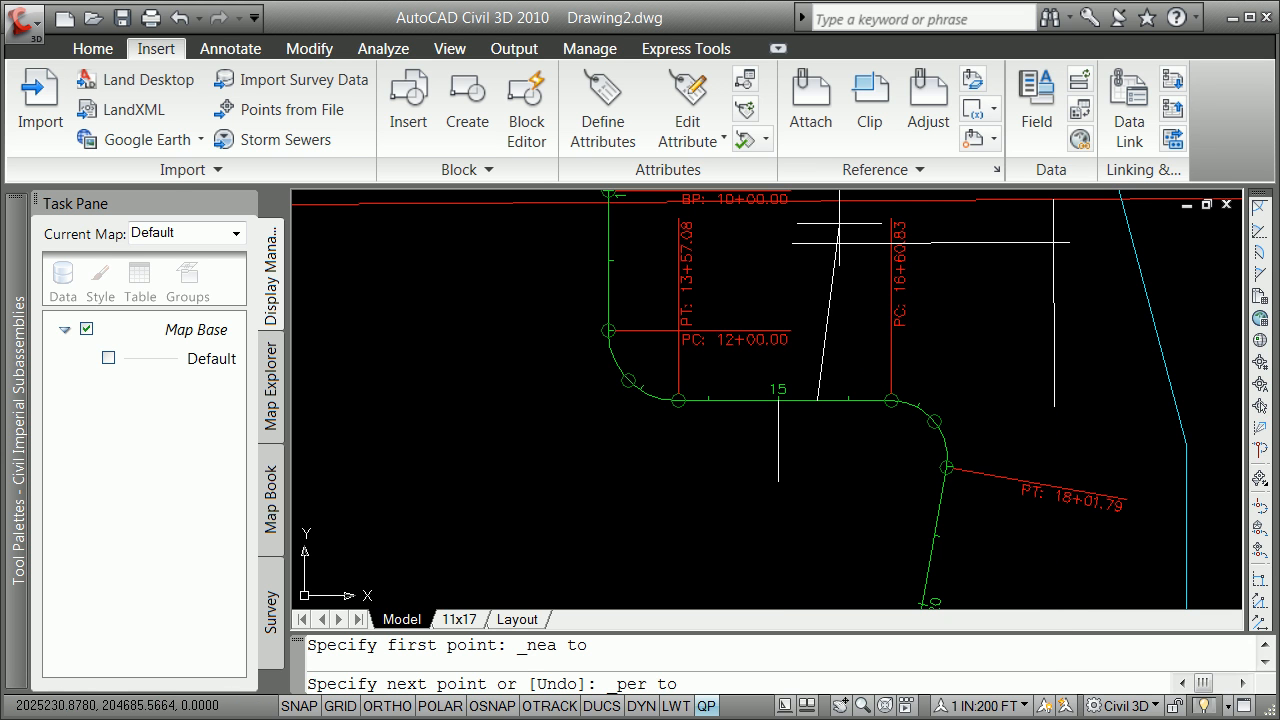
left_click(815, 250)
key("Return")
Step: Offset the upper horizontal line copy with the Through option to the midpoint of the new perpendicular line
type("o")
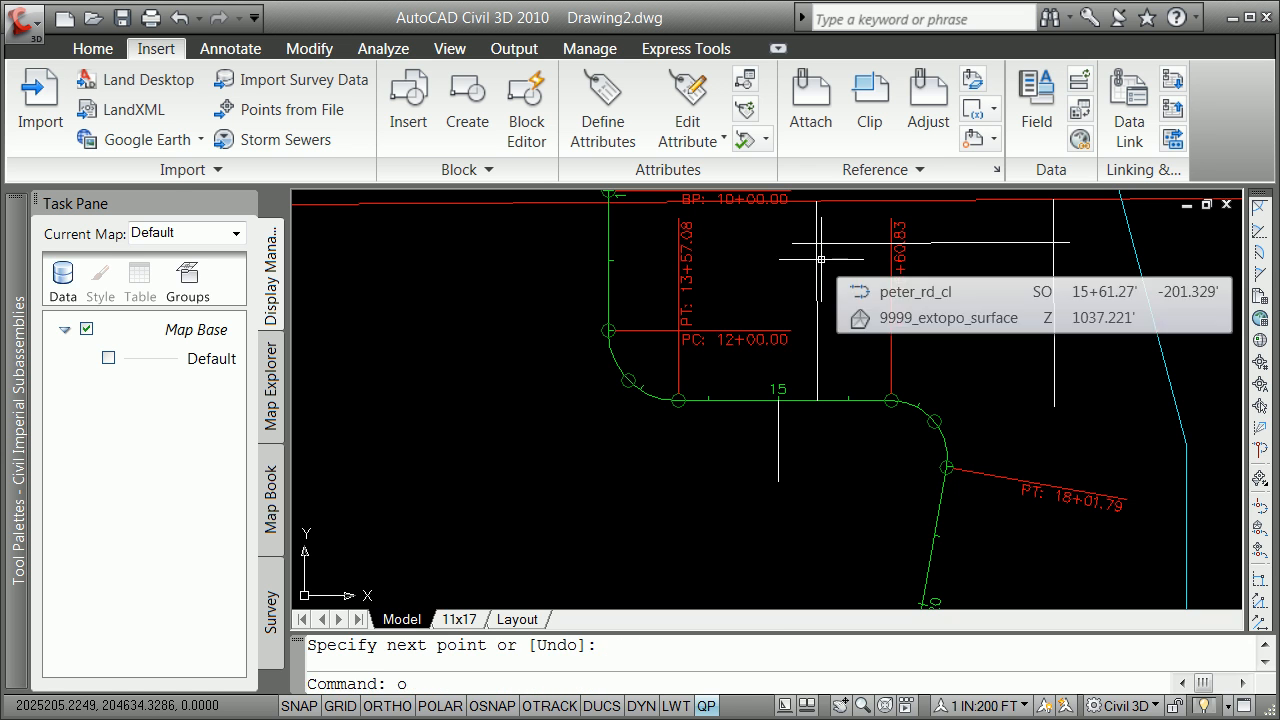
key("Return")
type("t")
key("Return")
left_click(828, 246)
right_click(849, 274, "shift")
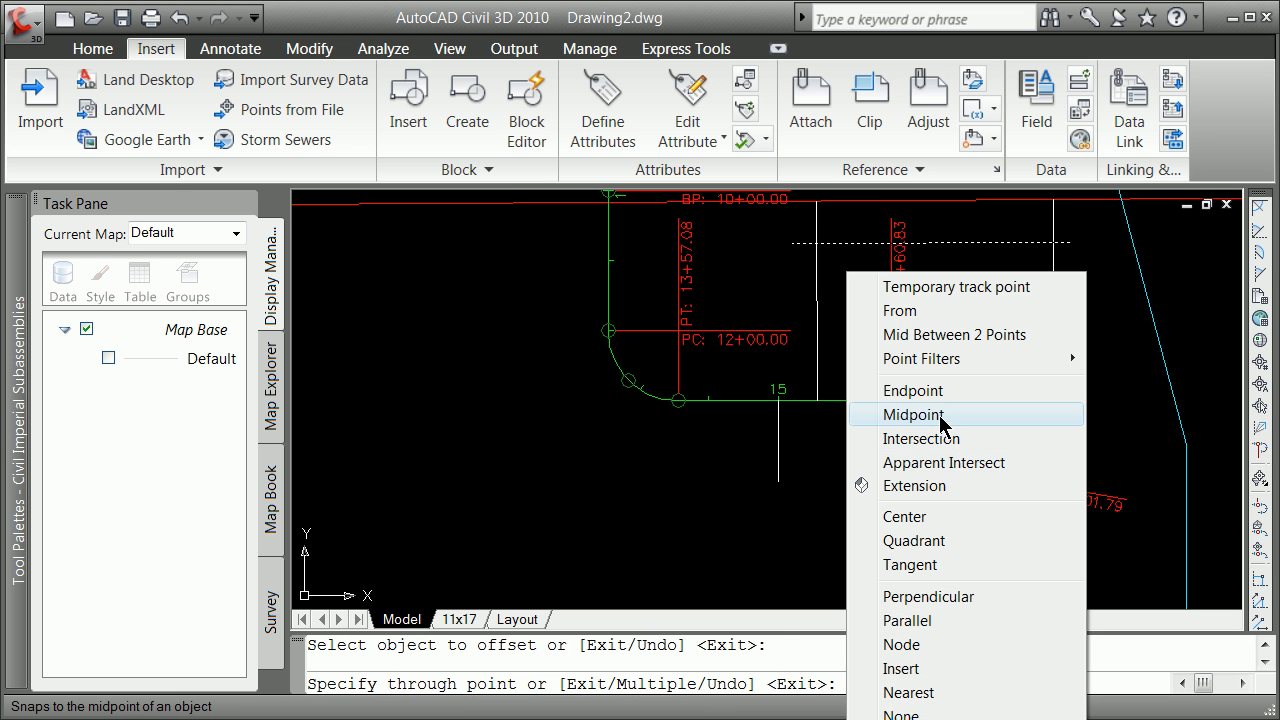
left_click(935, 414)
left_click(817, 299)
key("Return")
key("Escape")
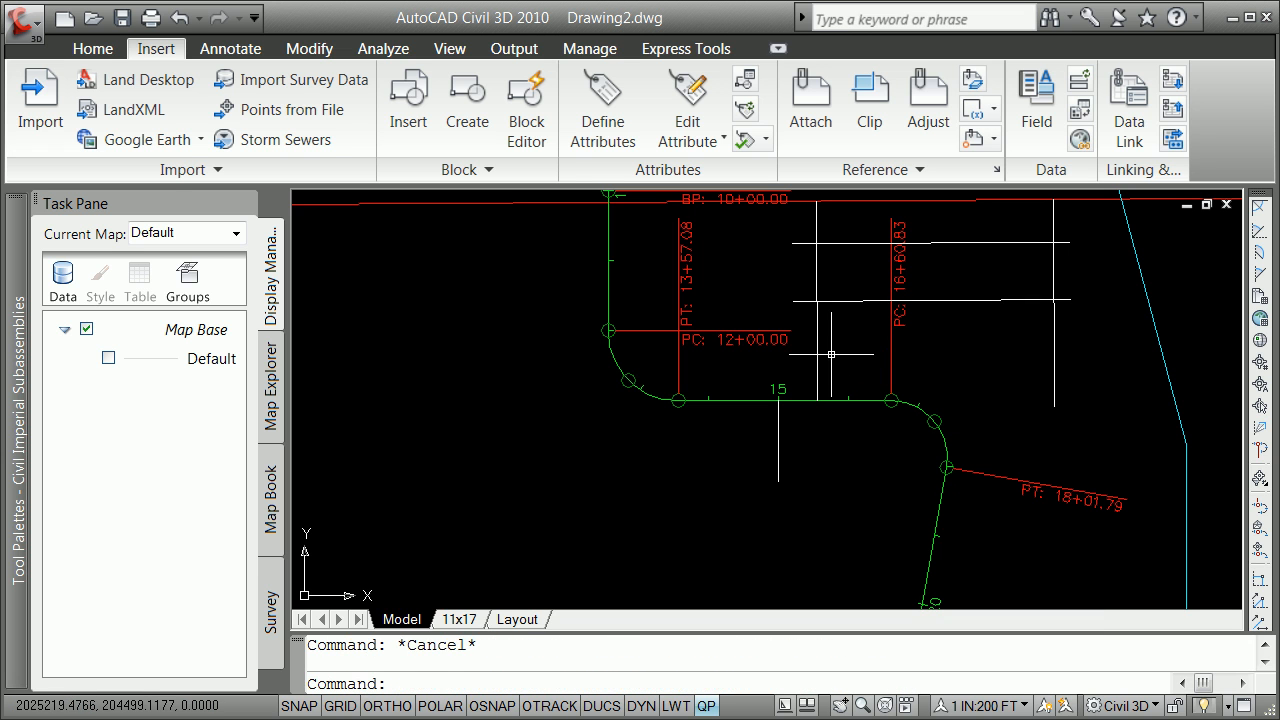
Step: Erase the perpendicular construction line and the upper horizontal line that was offset
type("e")
key("Return")
left_click(818, 349)
key("Return")
type("e")
key("Return")
left_click(980, 242)
key("Return")
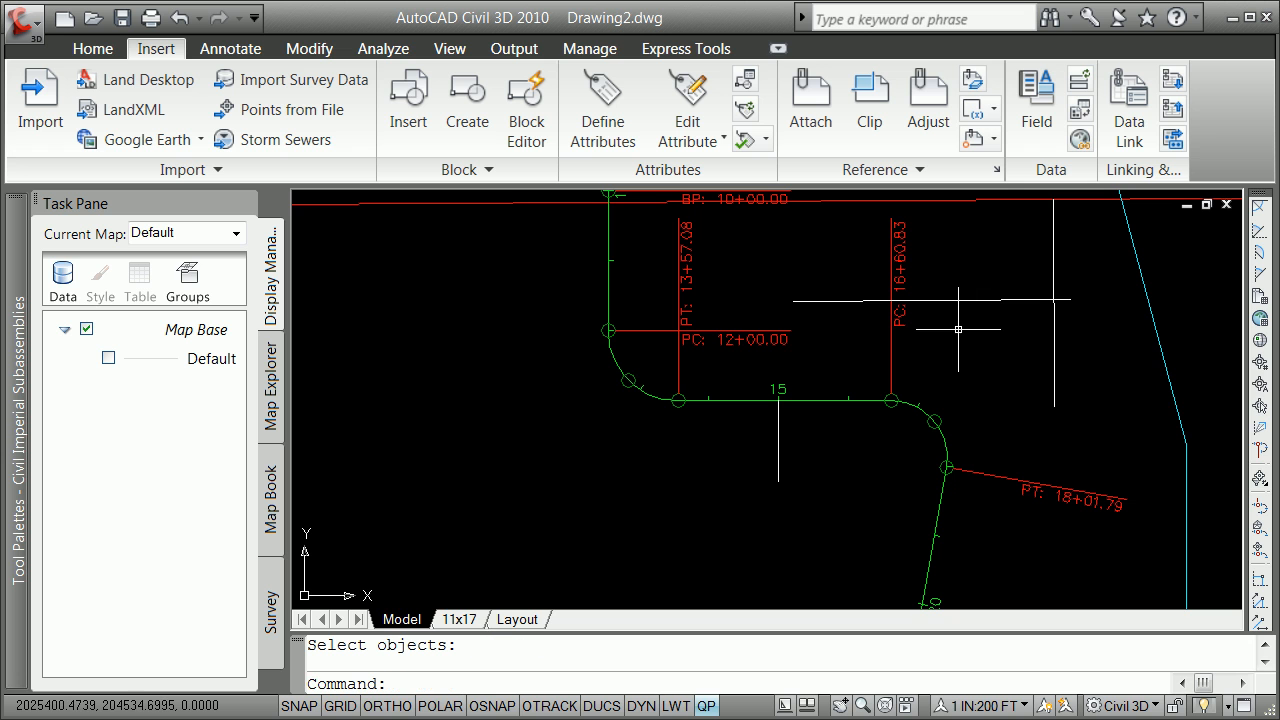
Step: Fillet the remaining upper horizontal line and the northern vertical line with radius 0 to form a square corner
type("f")
key("Return")
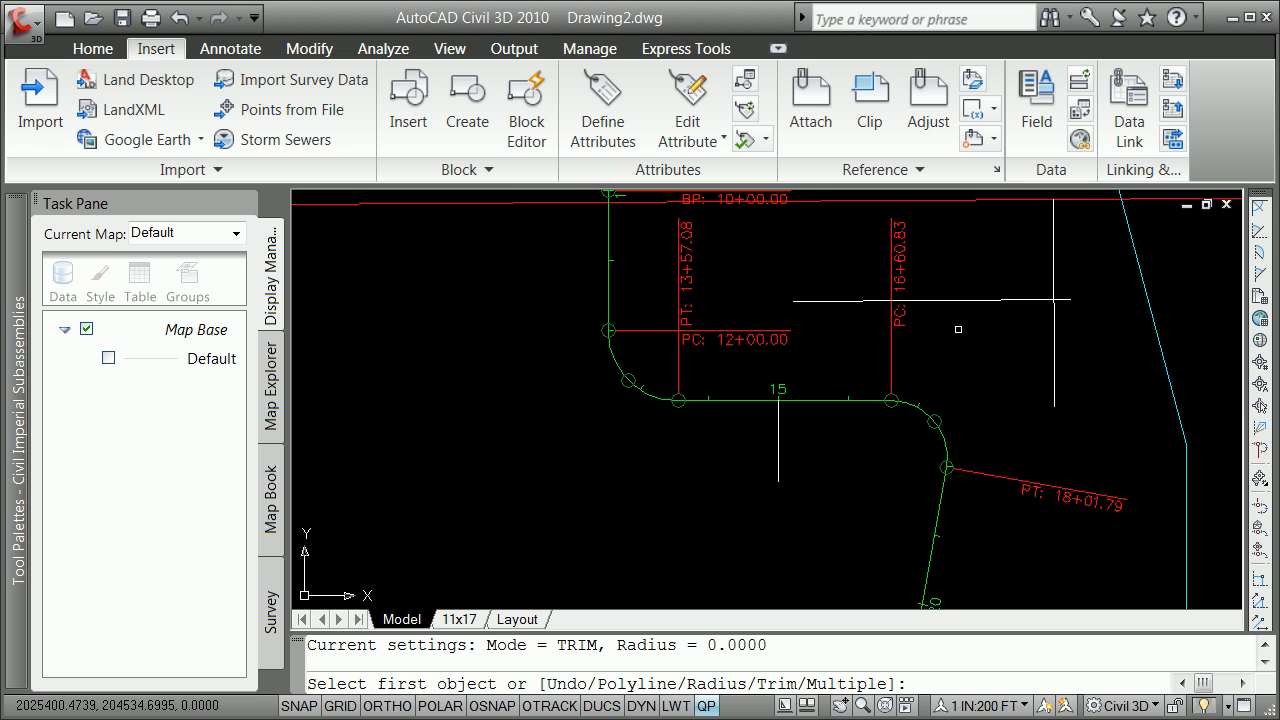
type("r")
key("Return")
type("0")
key("Return")
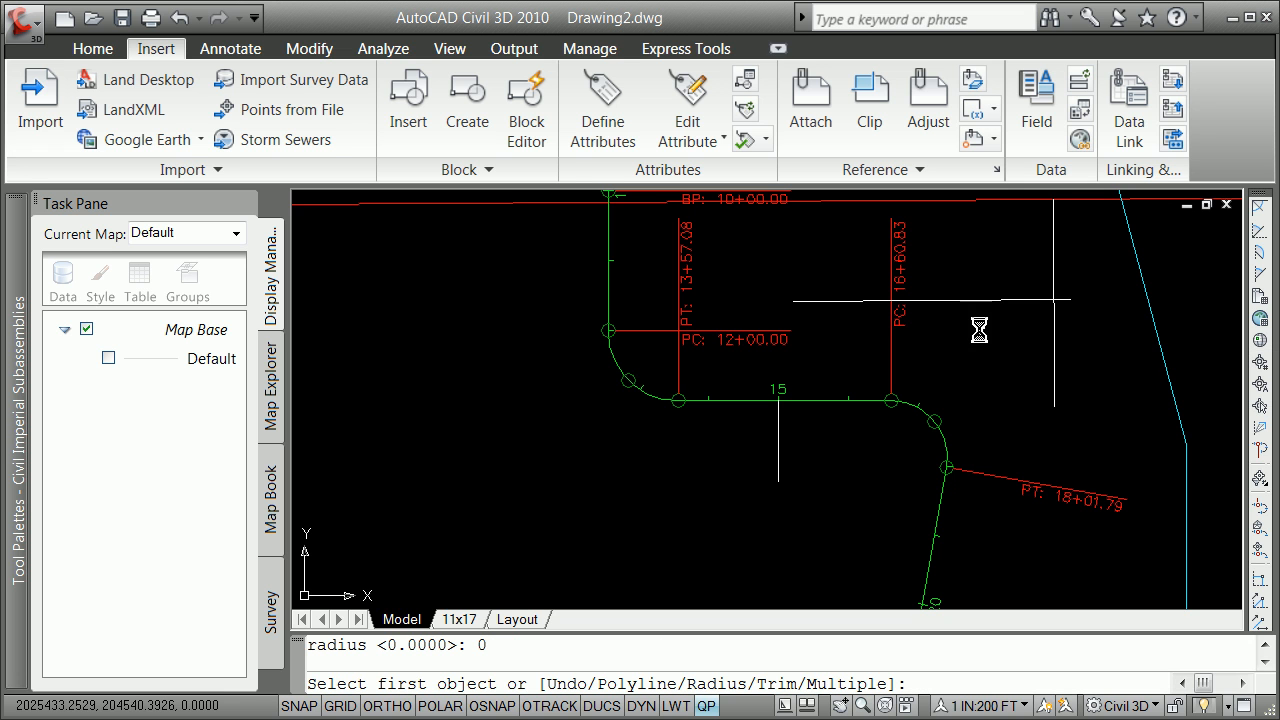
left_click(984, 299)
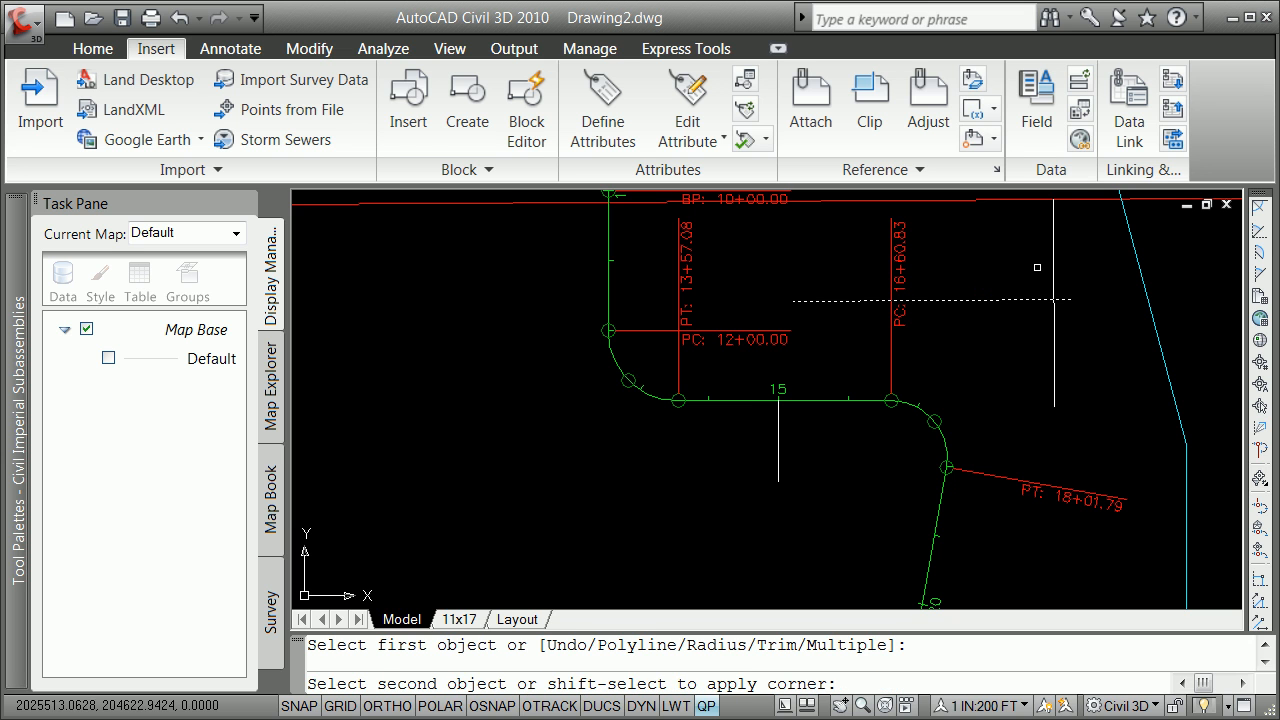
left_click(1055, 262)
right_click(857, 377)
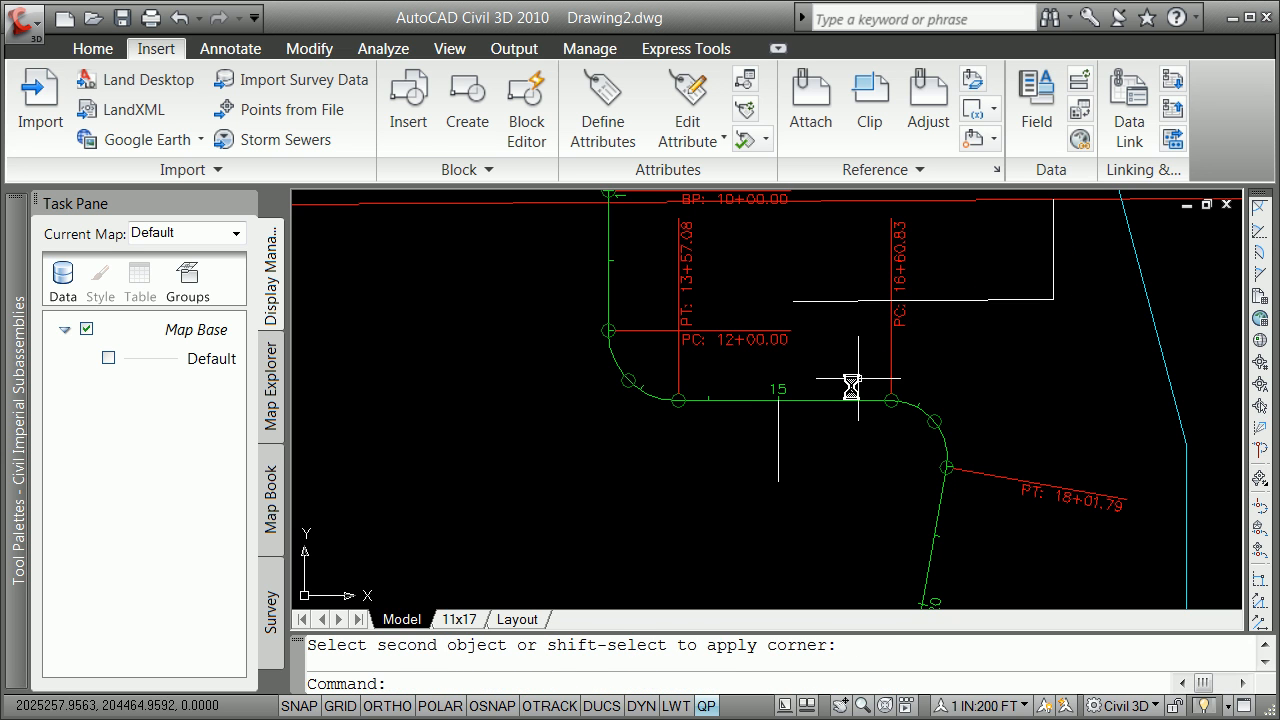
Step: Fillet the vertical line at station 15 with the upper horizontal line at radius 0 to form a square corner
left_click(778, 418)
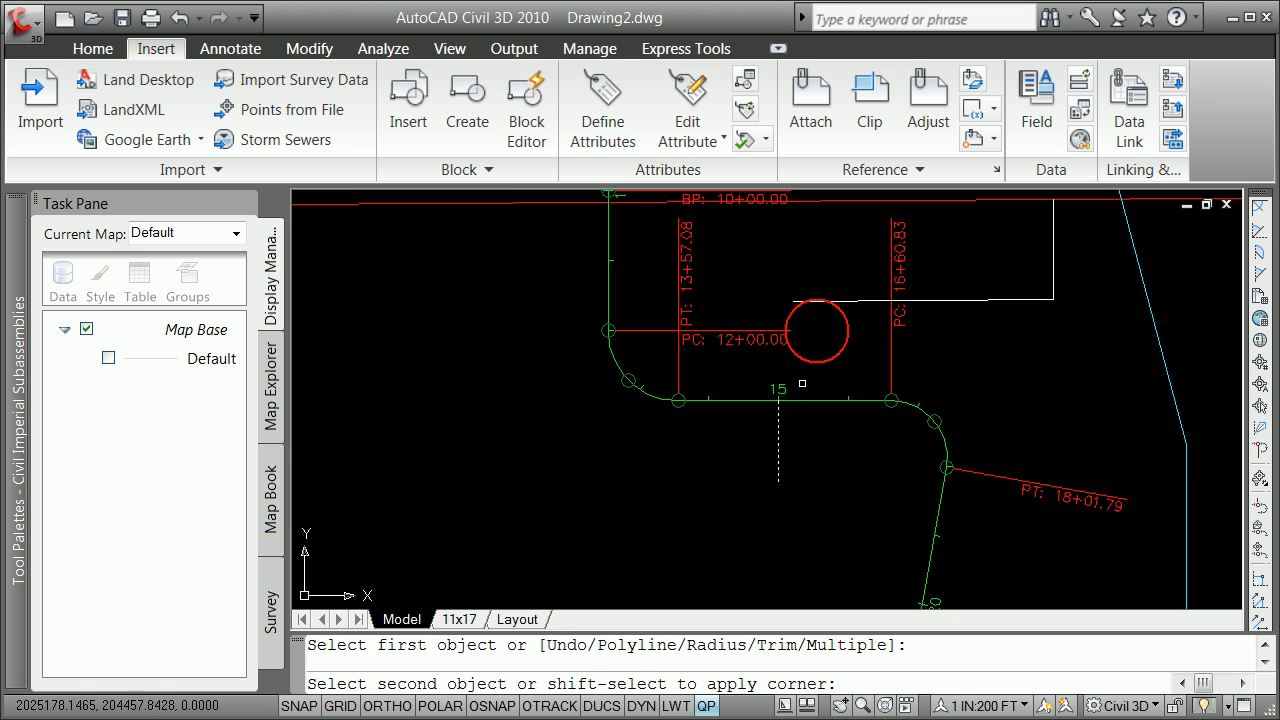
left_click(832, 301)
scroll(728, 357, "down", 5)
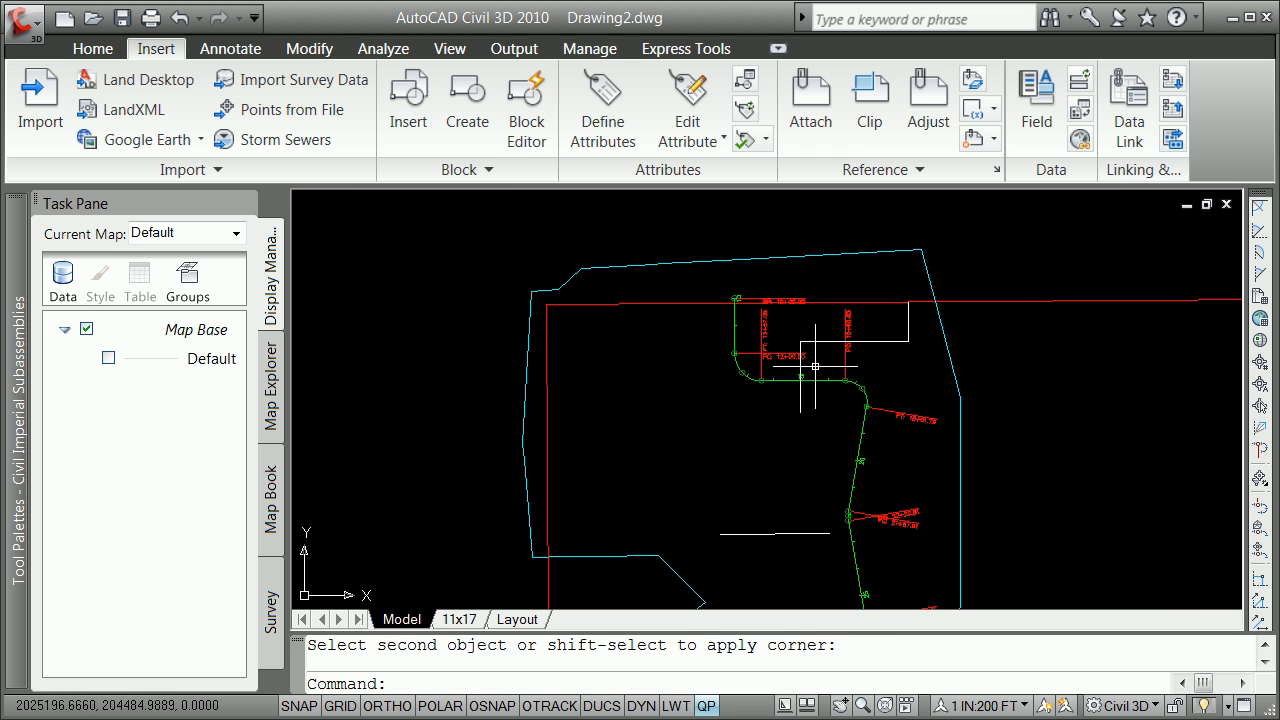
Step: Try to fillet the middle horizontal line, picked on its east side, with the vertical line through station 15 at radius 0
scroll(830, 430, "up", 2)
right_click(830, 434)
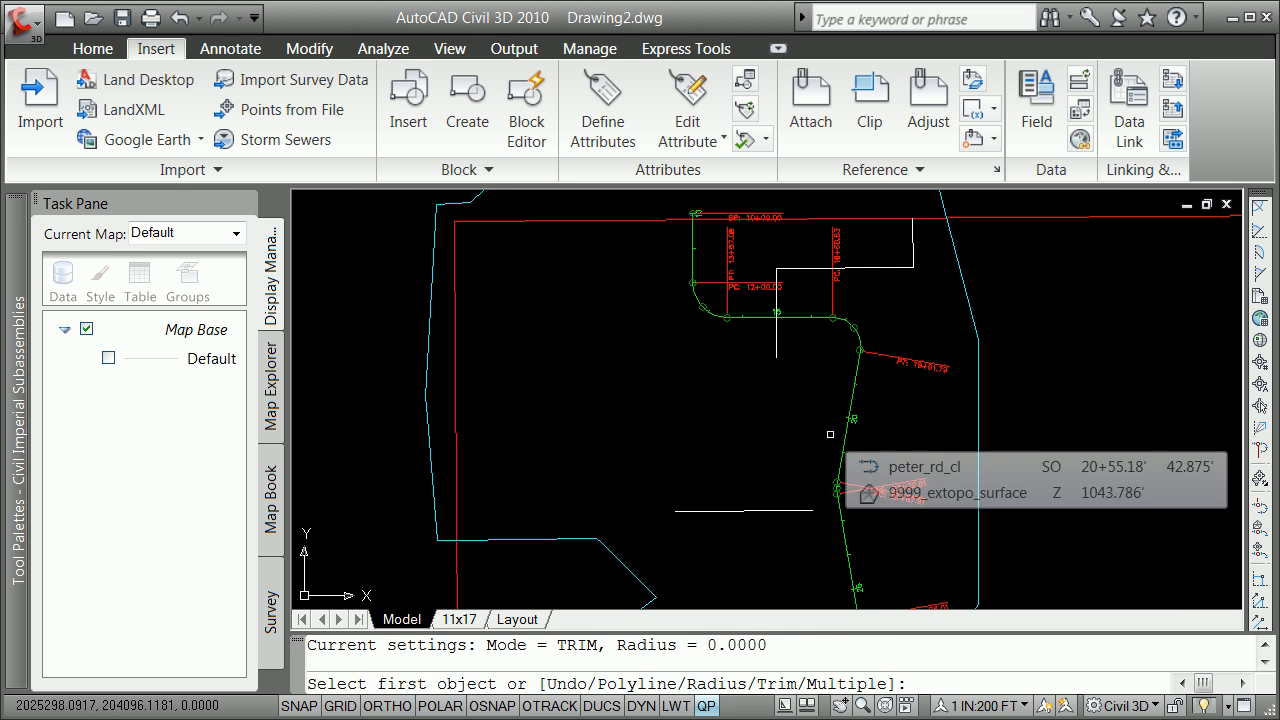
type("r")
key("Return")
type("0")
key("Return")
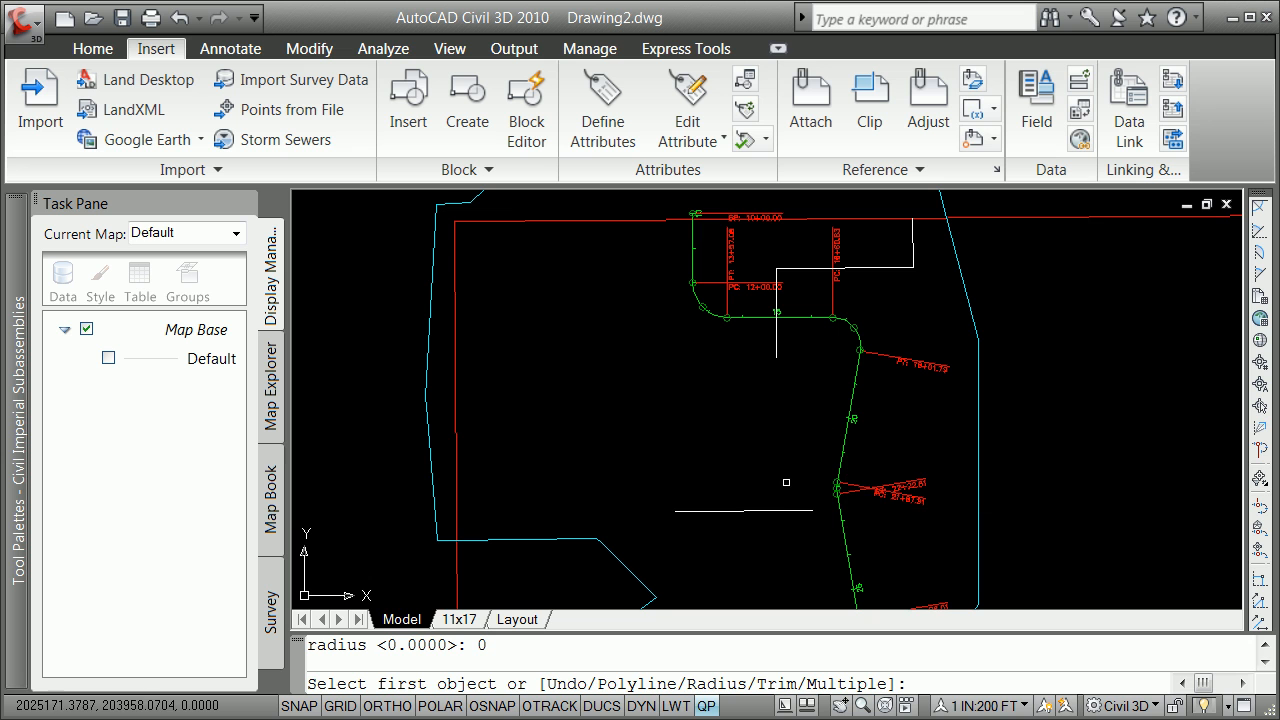
left_click(786, 510)
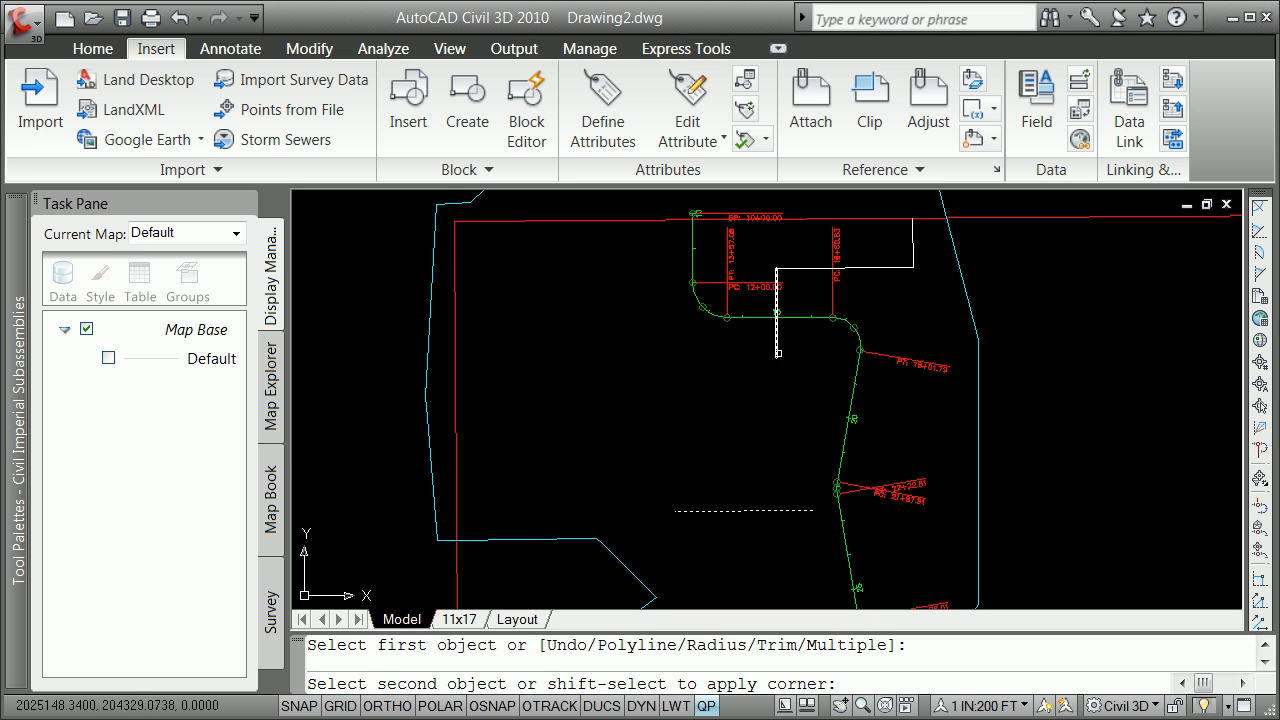
left_click(778, 355)
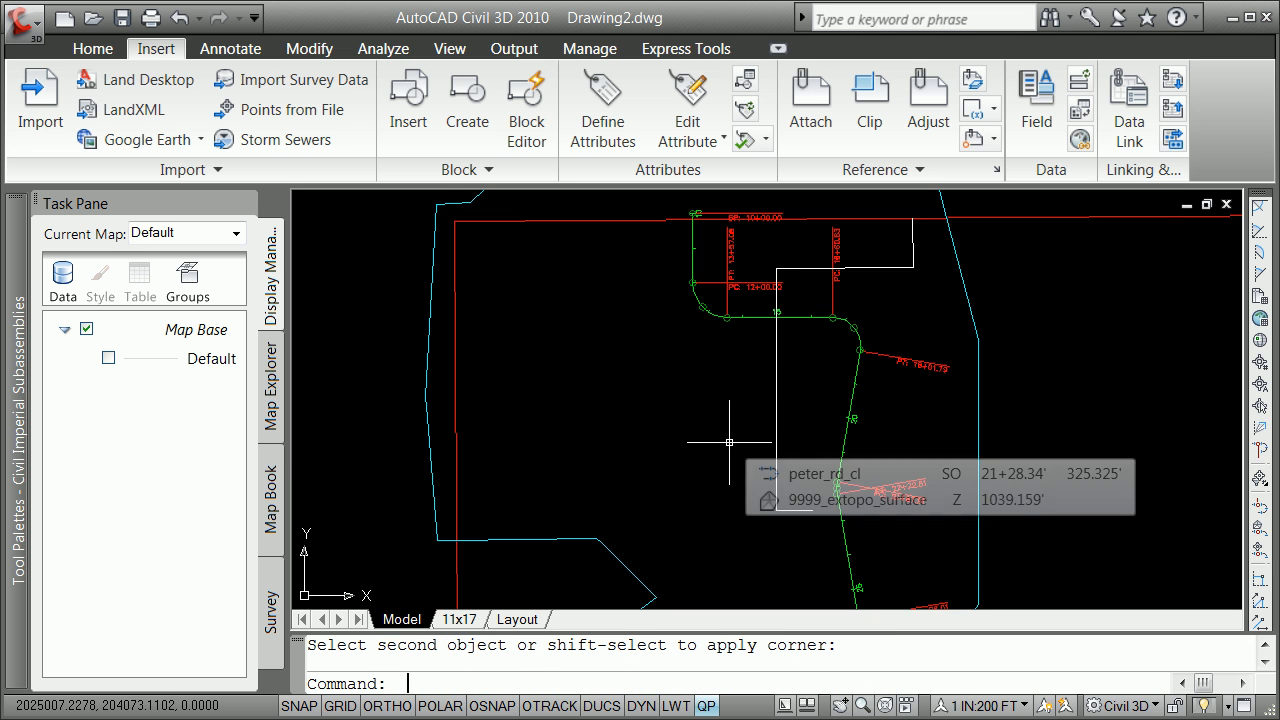
key("ctrl+z")
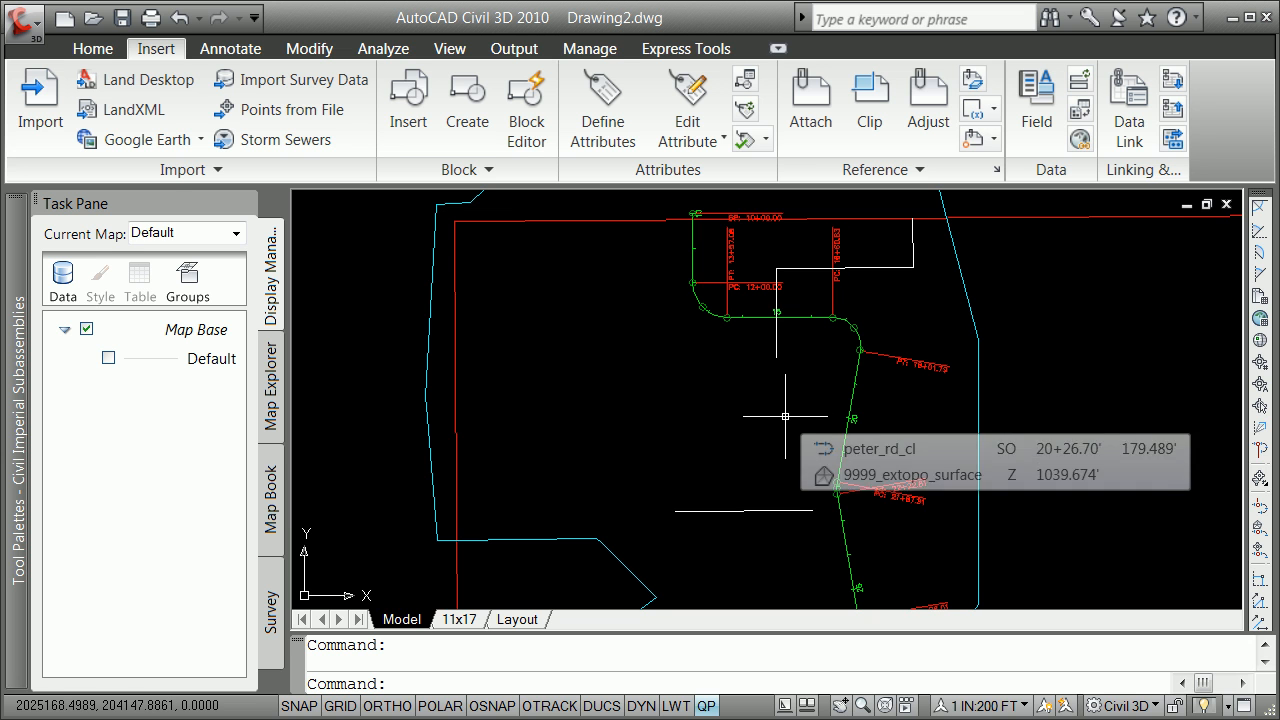
Step: Fillet the middle horizontal line with the vertical line through station 15 at radius 0, keeping the horizontal line's west part
type("f")
key("Return")
type("r")
key("Return")
type("0")
key("Return")
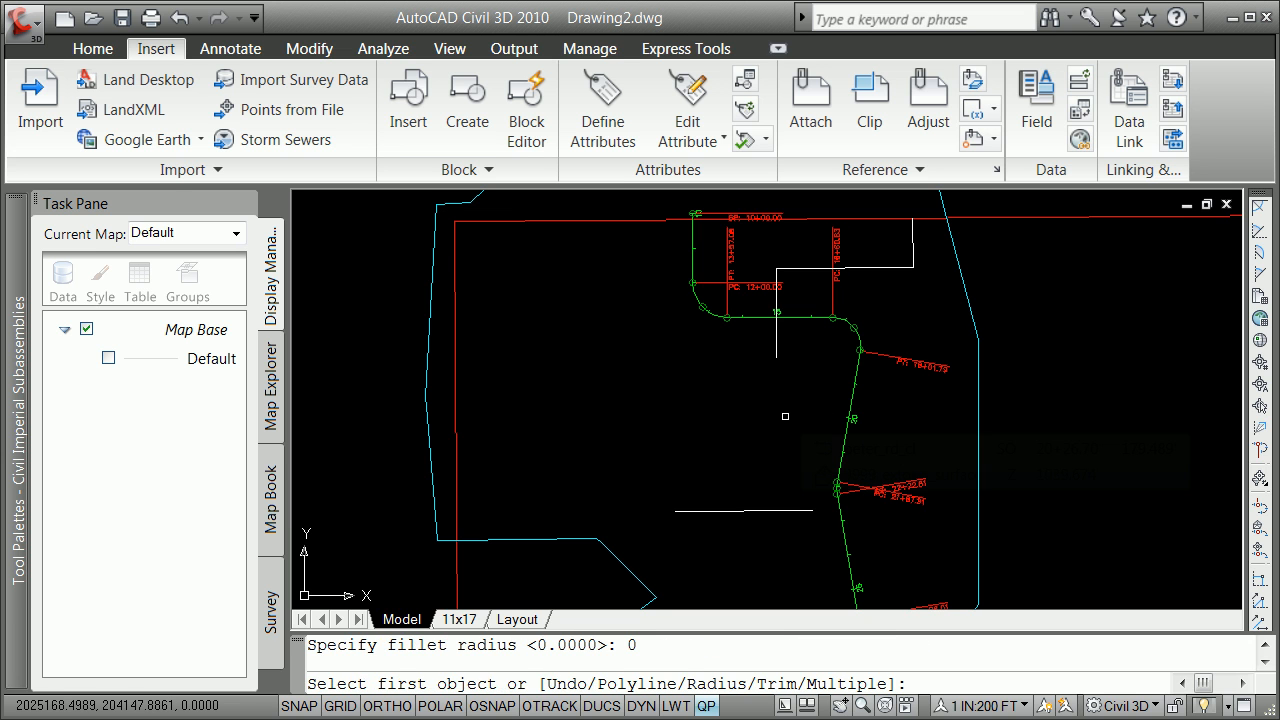
left_click(749, 510)
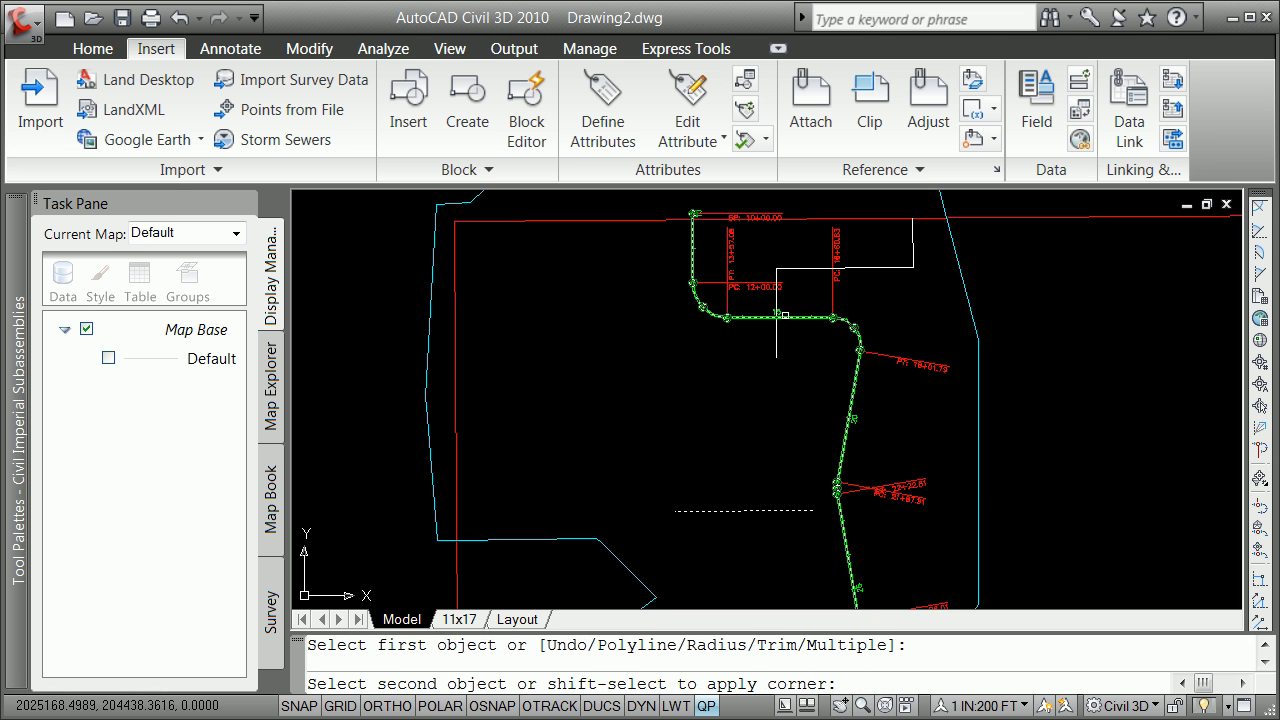
left_click(776, 347)
Step: Offset the long vertical line with the Through option to a point just west of the middle horizontal line's end
scroll(748, 411, "down", 2)
scroll(733, 560, "up", 3)
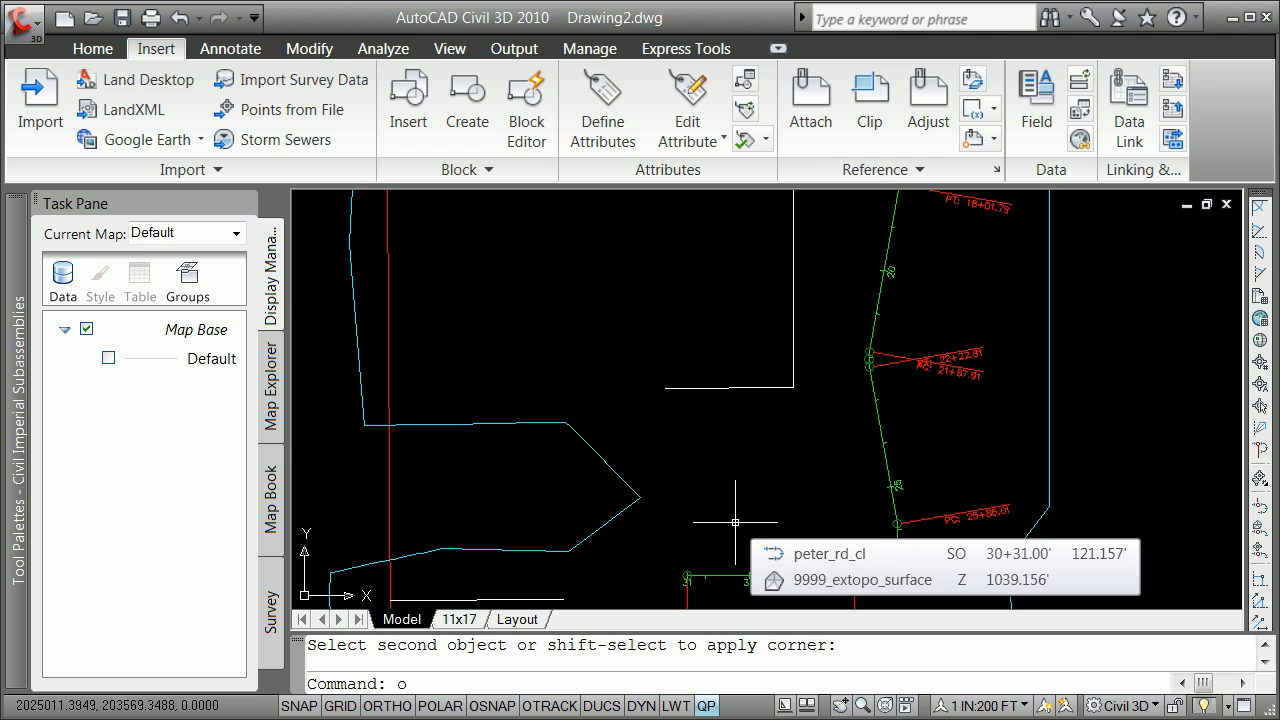
type("o")
key("Return")
type("t")
key("Return")
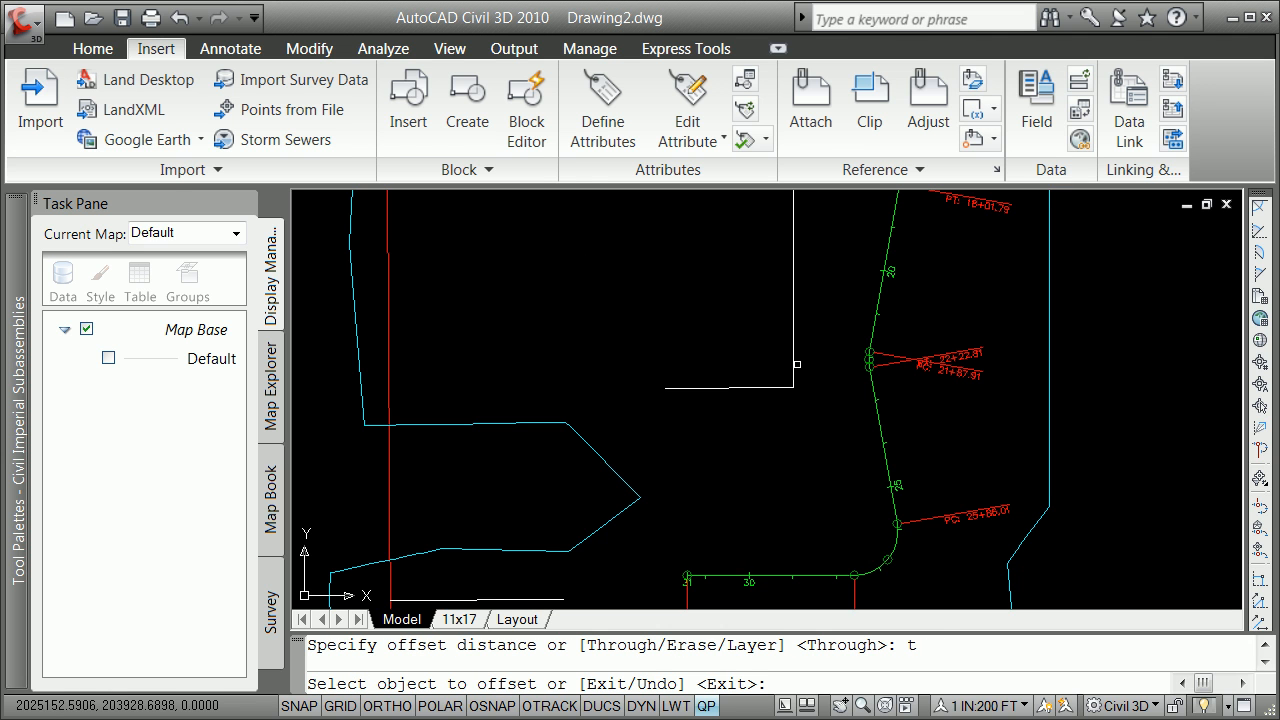
left_click(797, 364)
left_click(644, 441)
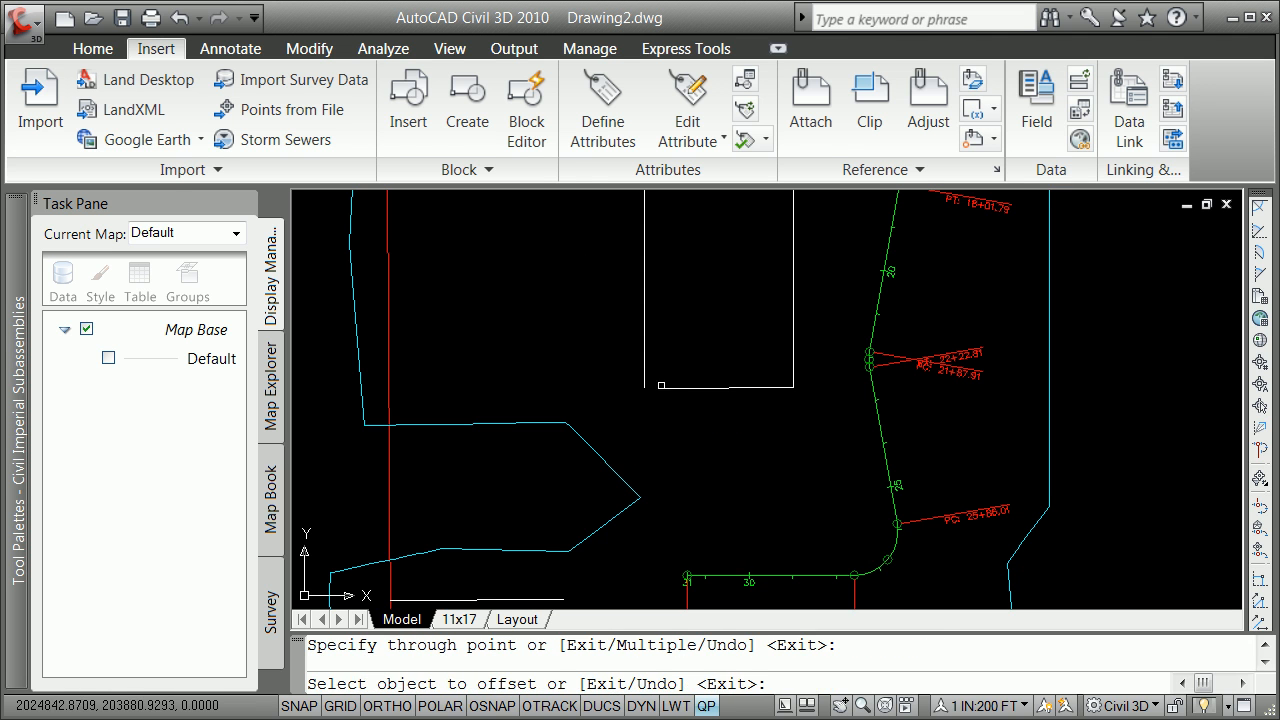
key("Return")
Step: Fillet the southern horizontal line and the new vertical line with radius 0 to form a square corner
type("f")
key("Return")
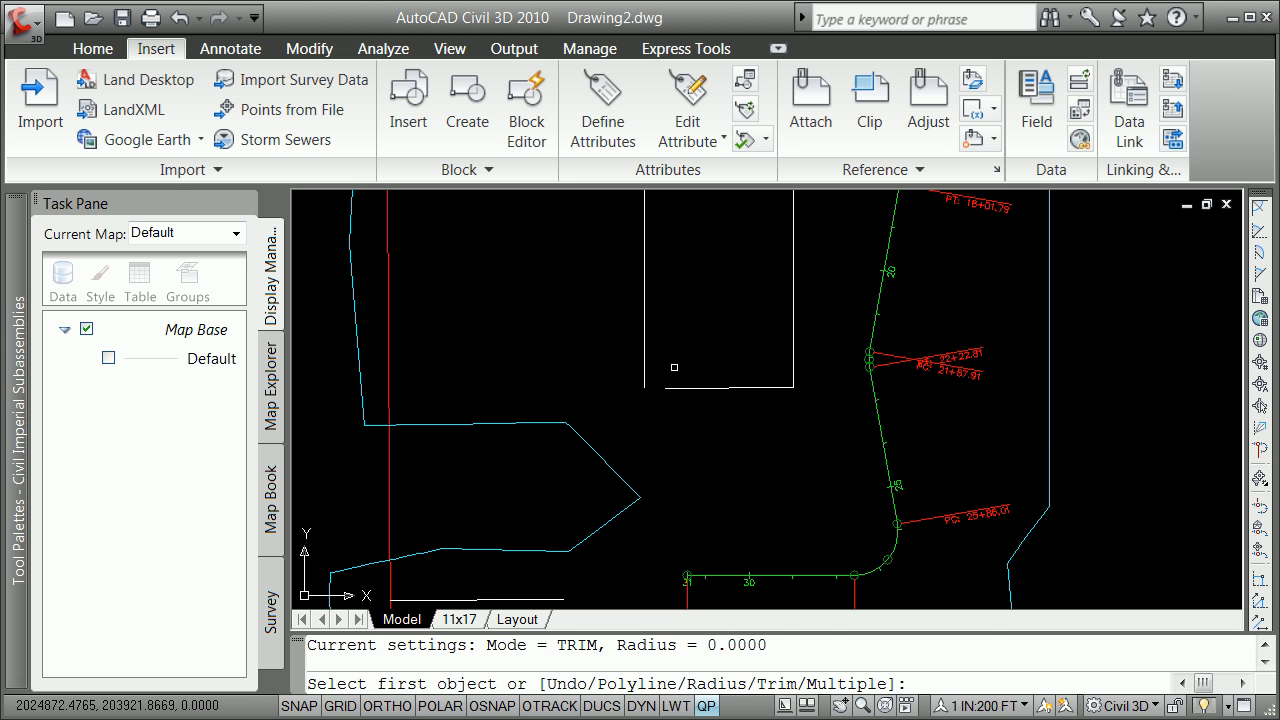
type("6")
key("Escape")
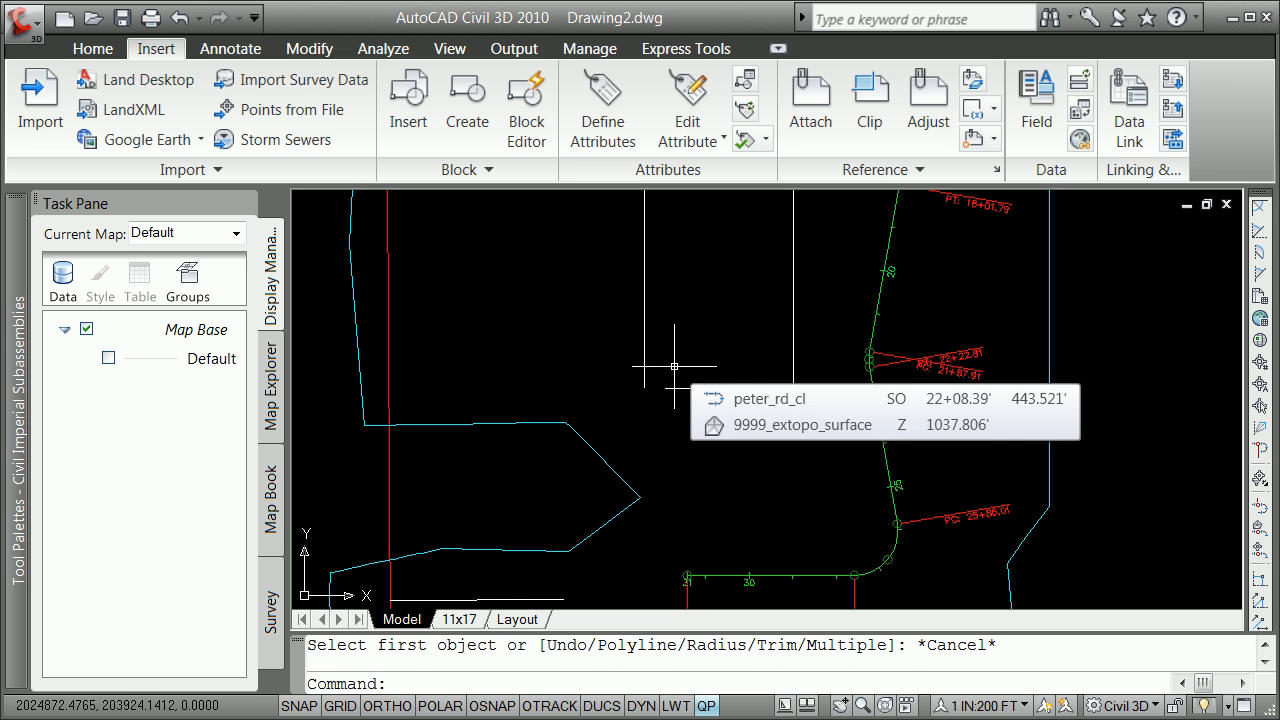
key("Return")
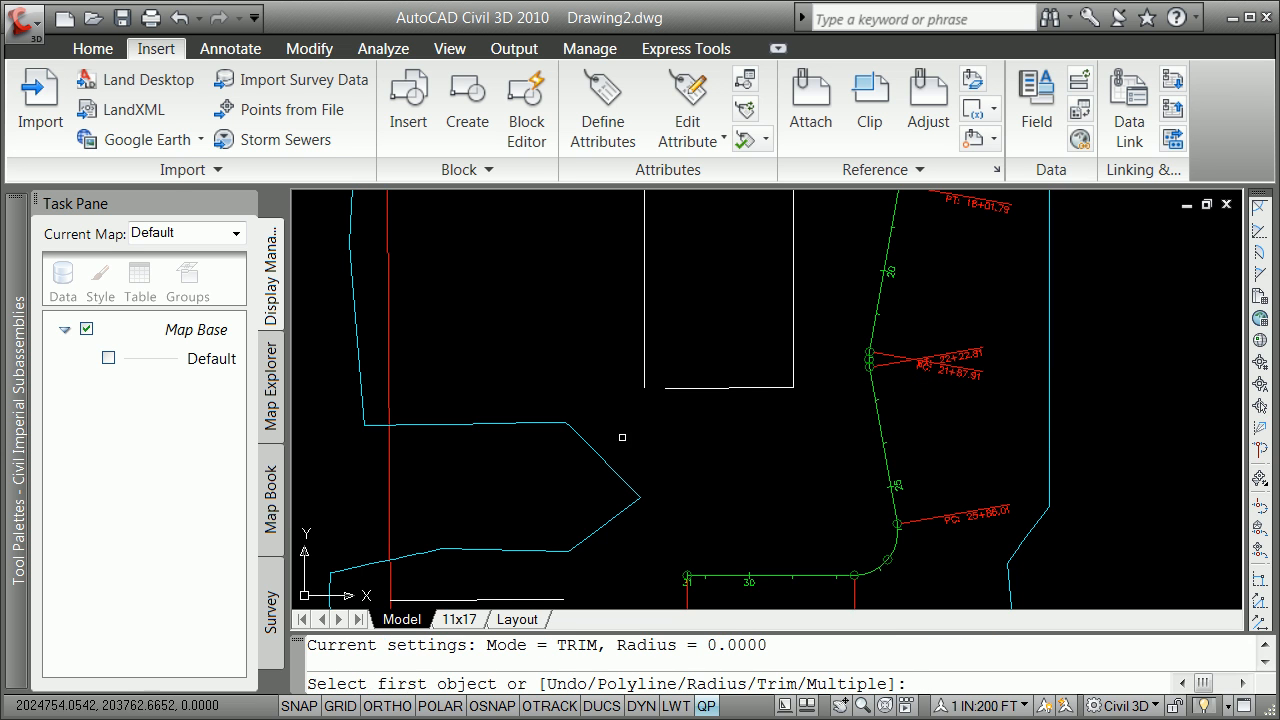
left_click(537, 600)
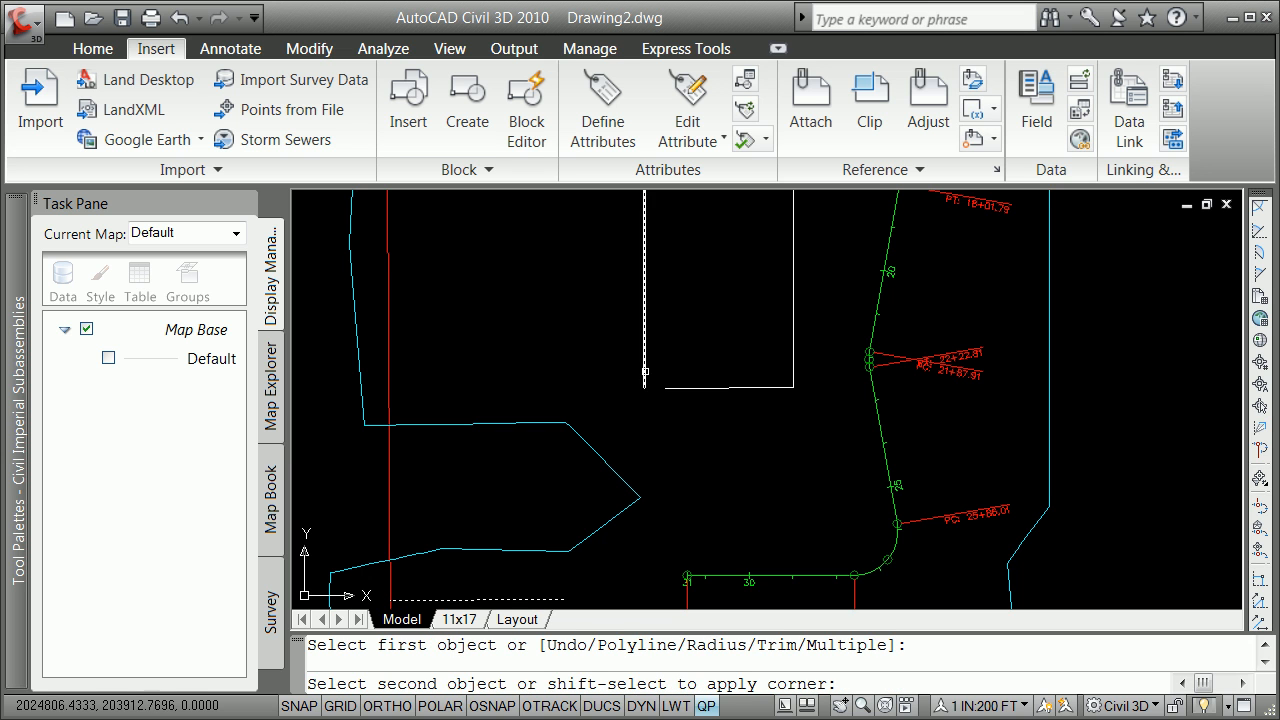
left_click(645, 370)
Step: Fillet the lower part of the new vertical line with the middle horizontal line to close their corner
key("Return")
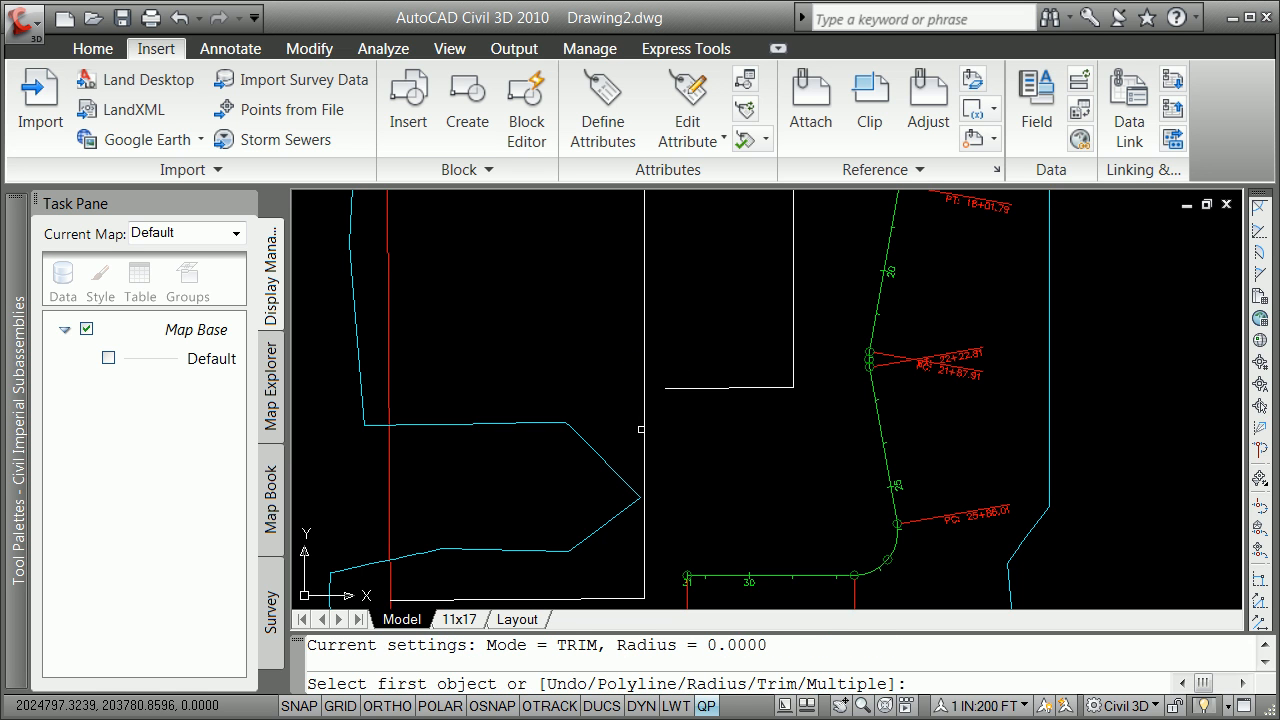
left_click(645, 429)
left_click(678, 389)
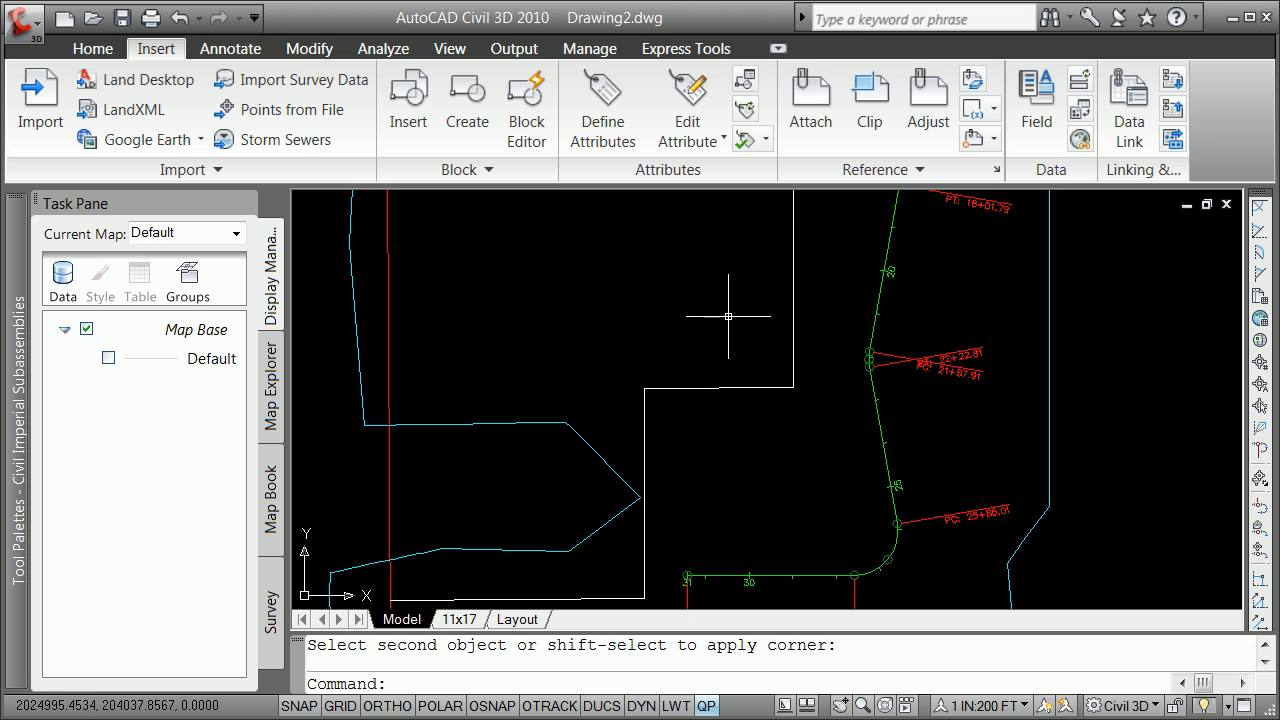
Step: Convert the short northern vertical line to a polyline with the PEDIT command
scroll(740, 250, "down", 6)
scroll(801, 240, "up", 3)
type("pe")
key("Return")
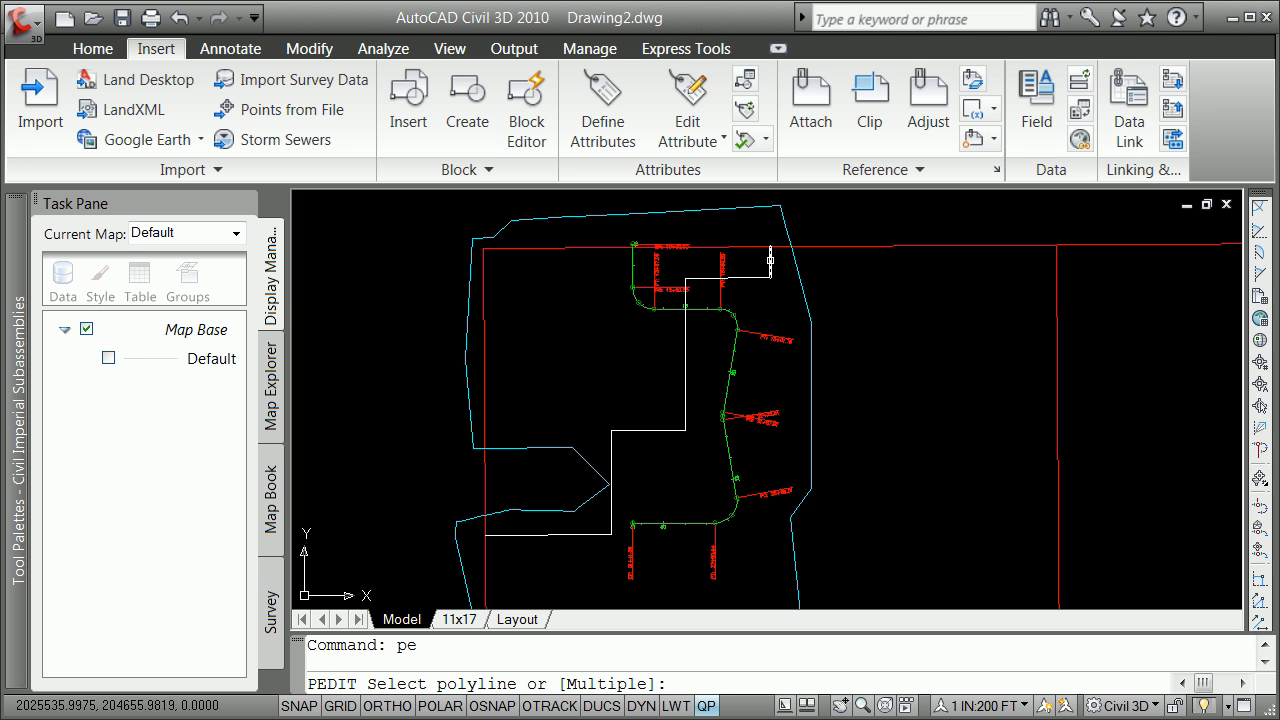
left_click(769, 261)
key("Return")
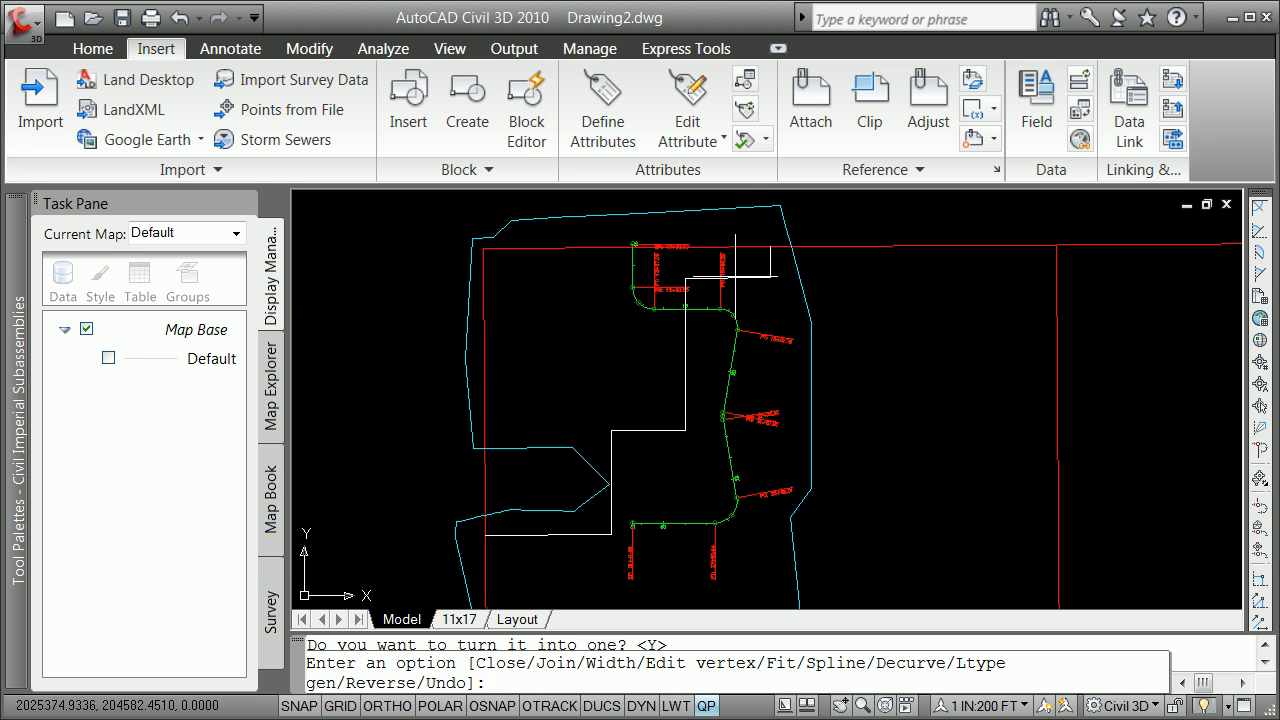
Step: Join the remaining connected white line segments, down to the southern horizontal line, into the new polyline
left_click(798, 285)
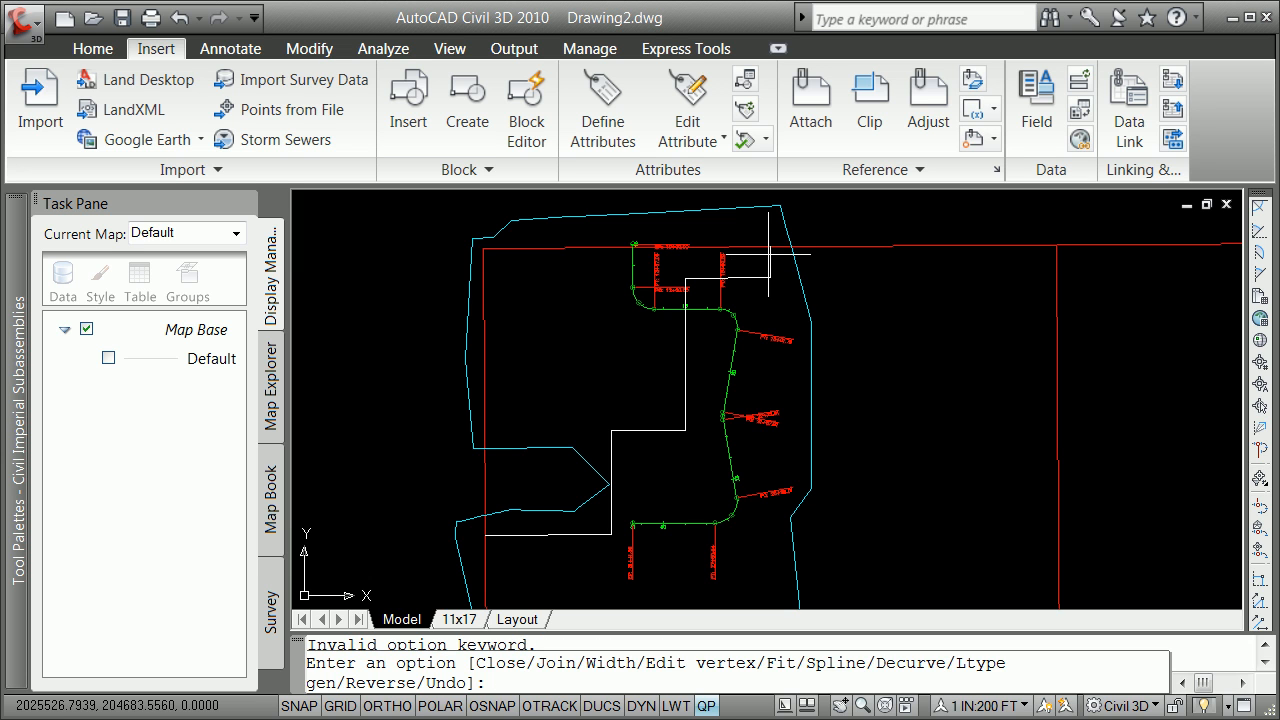
key("Return")
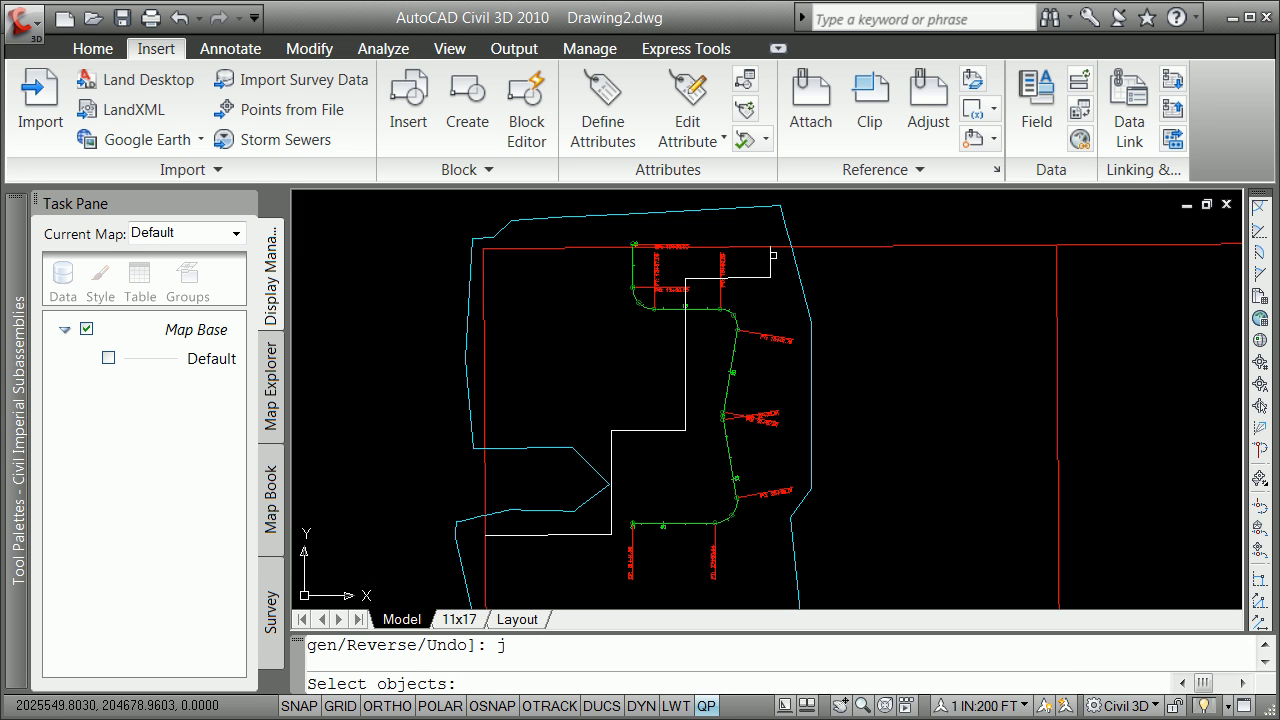
left_click(773, 256)
left_click(762, 277)
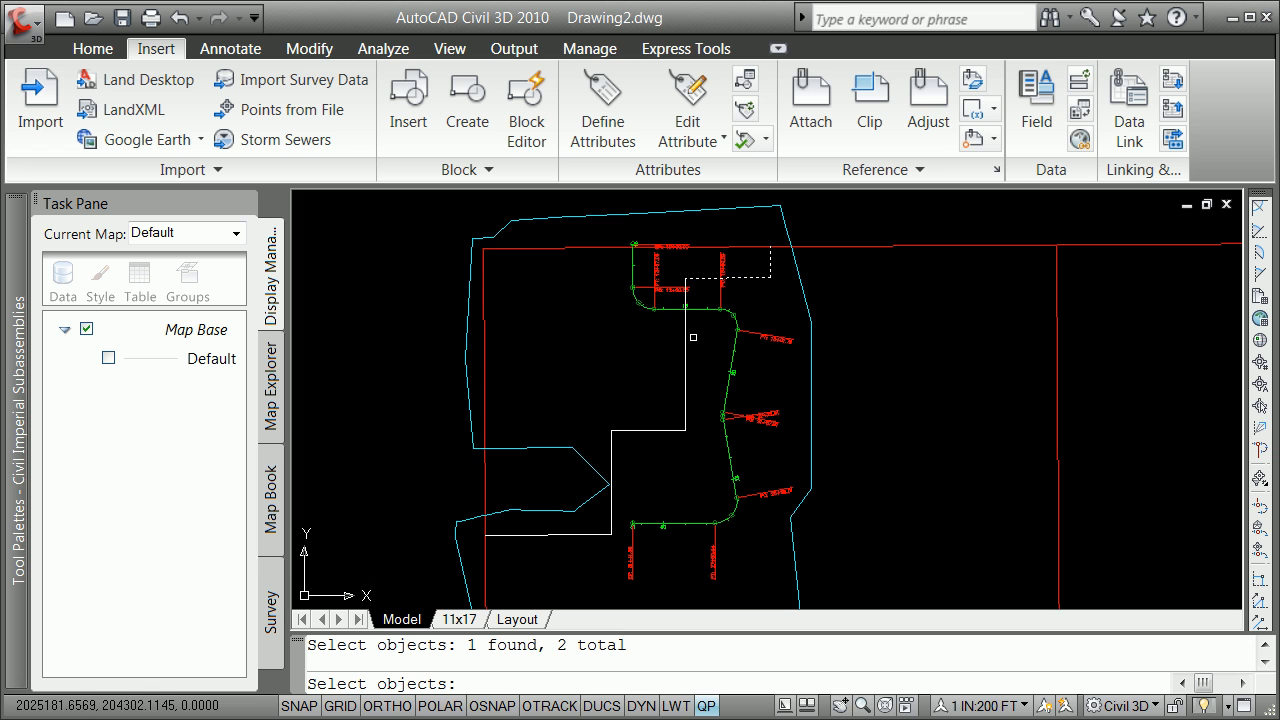
left_click(685, 347)
left_click(651, 430)
left_click(610, 456)
key("Return")
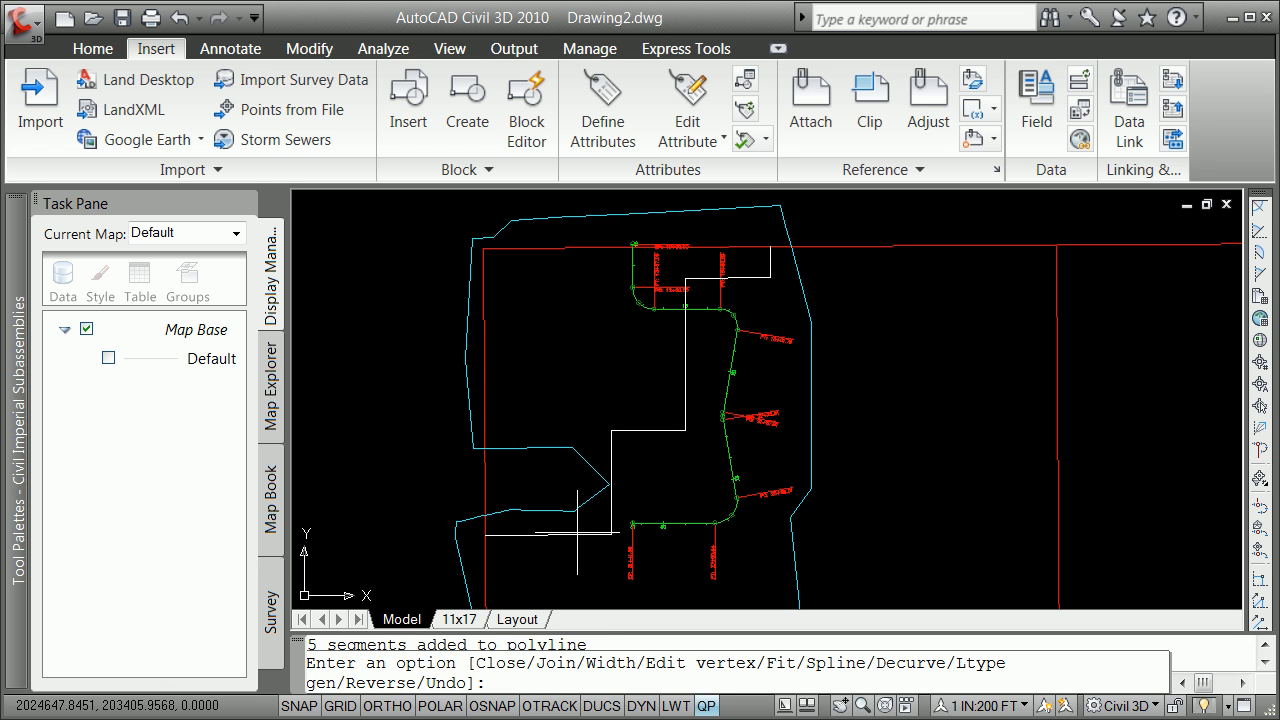
key("Return")
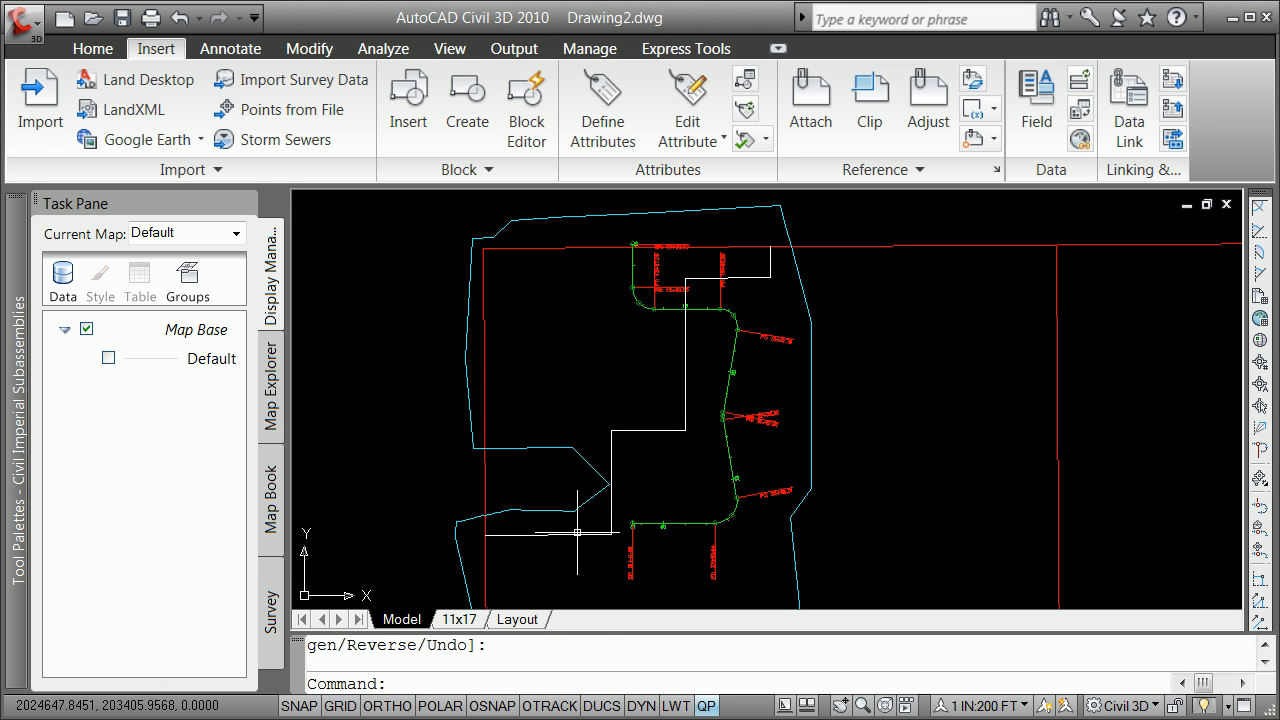
Step: Start Create Alignment from Objects on the stepped white polyline and accept its default direction
left_click(99, 47)
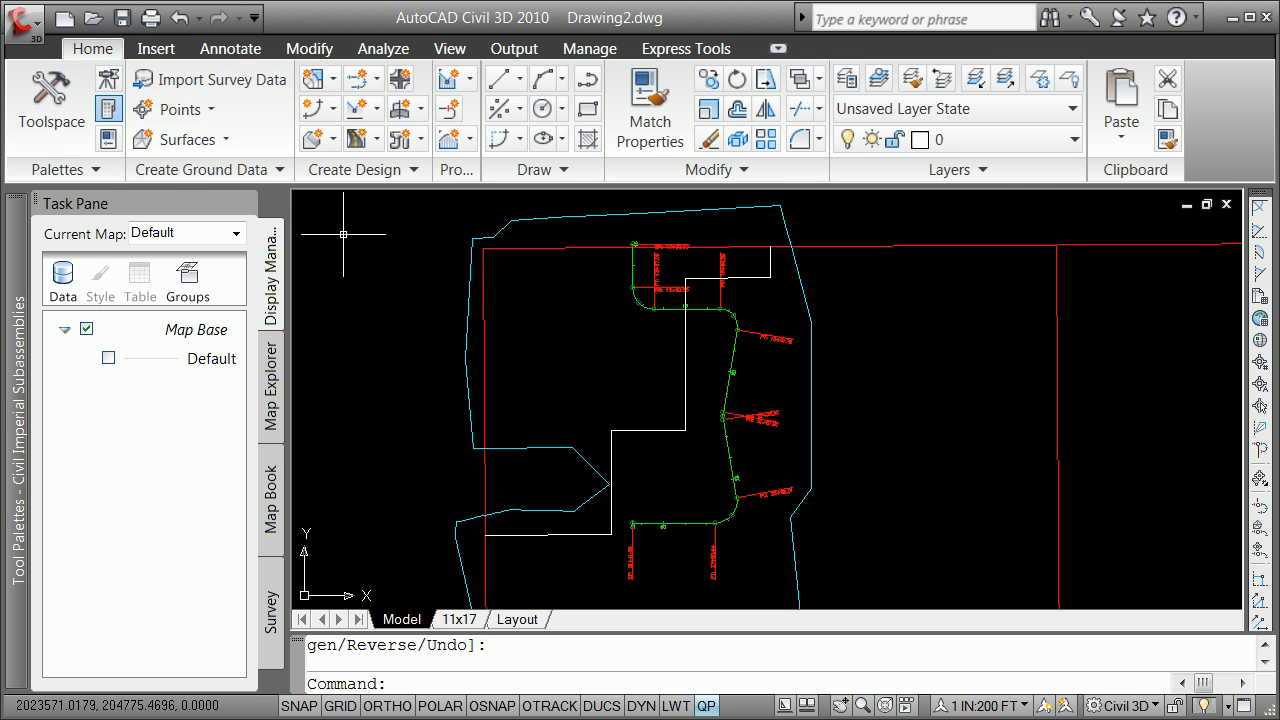
scroll(684, 301, "up", 3)
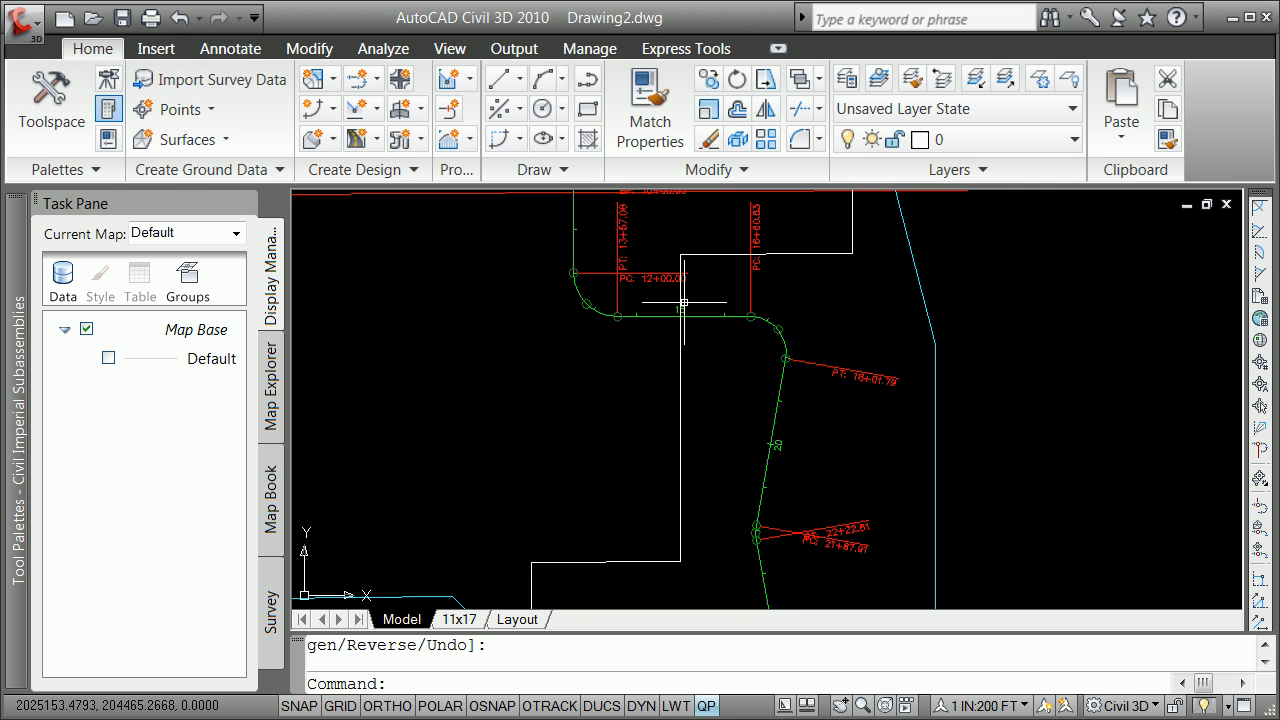
scroll(675, 316, "down", 4)
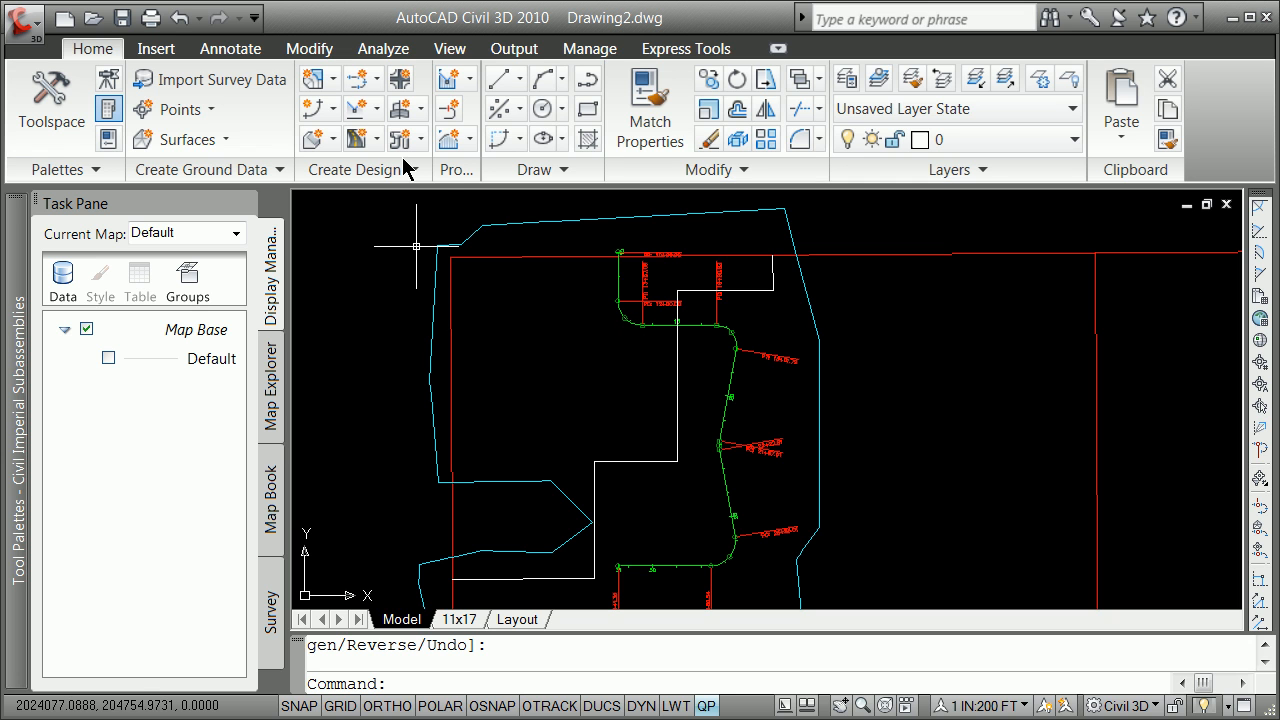
left_click(373, 86)
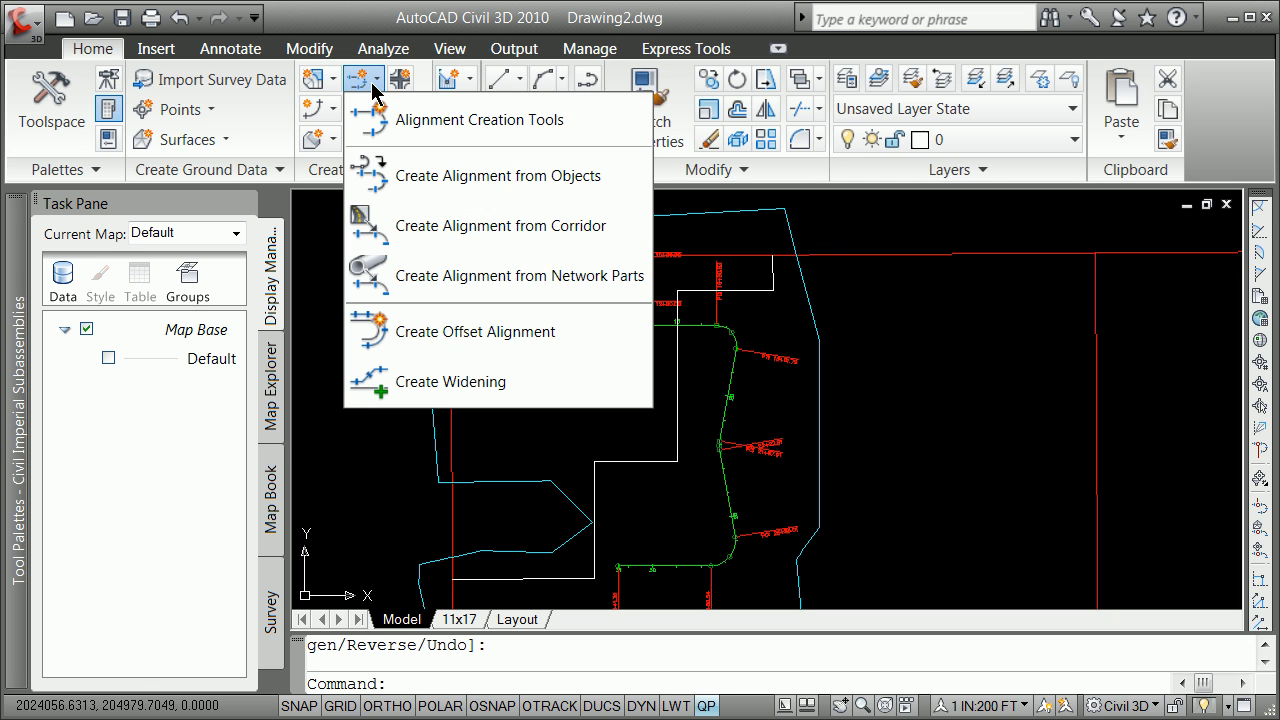
left_click(451, 176)
left_click(728, 290)
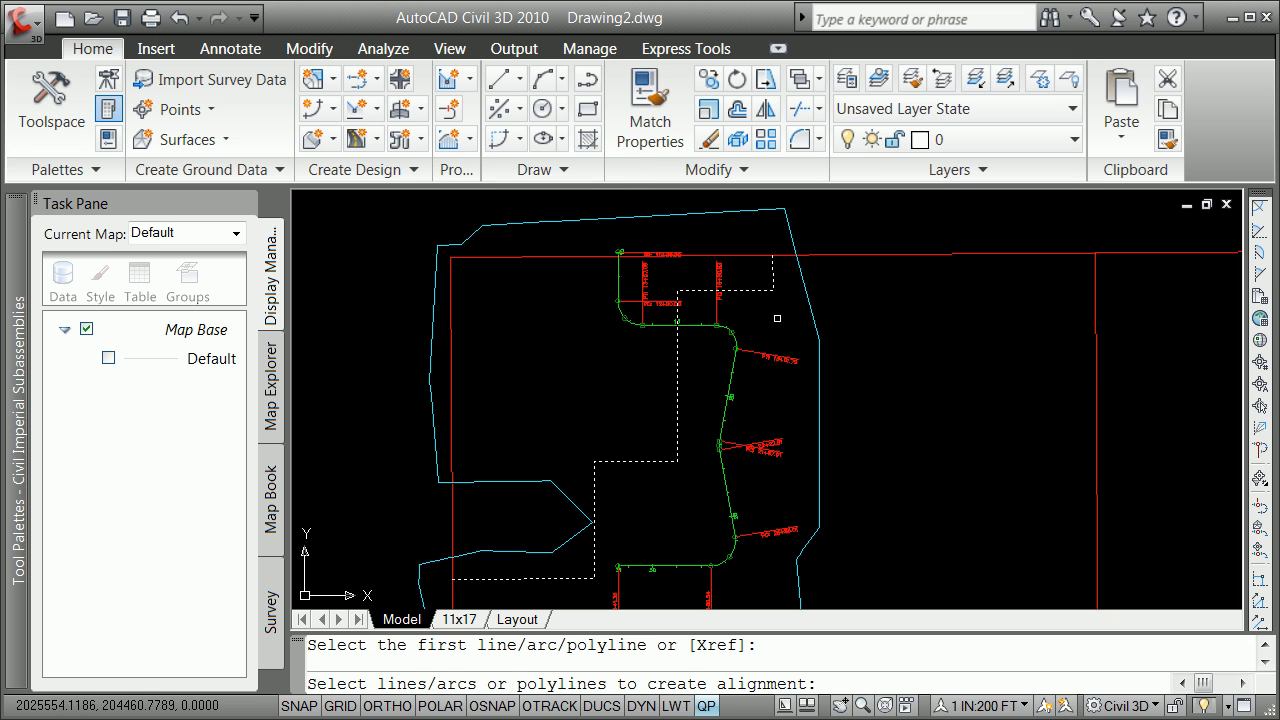
key("Return")
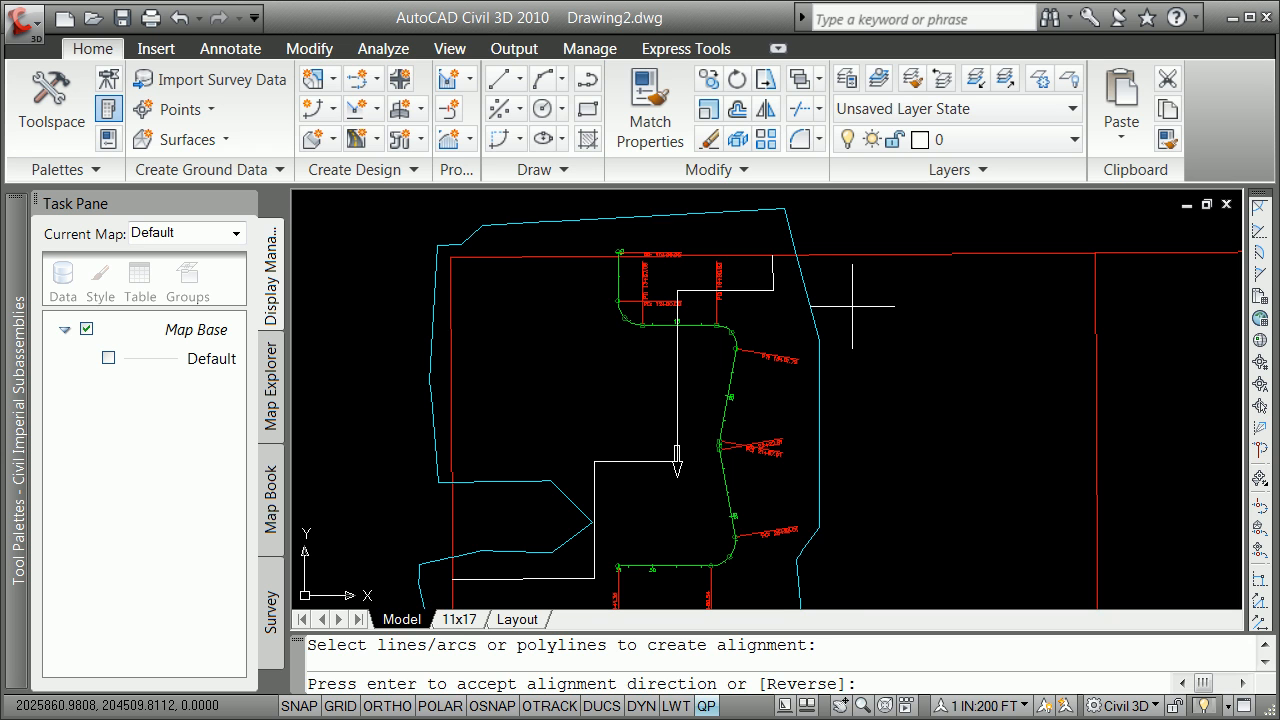
key("Return")
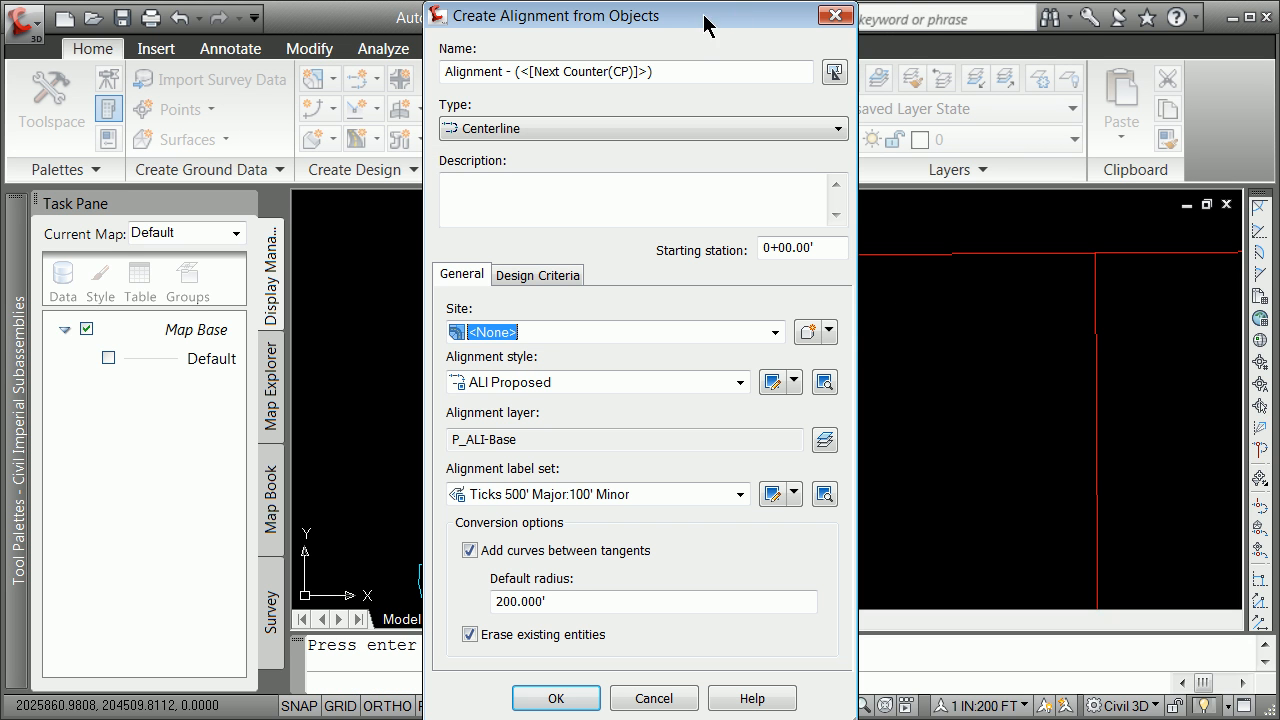
Step: Name the alignment 9999_Final_Rd_Cl and set its starting station to 10000
left_click_drag(664, 72, 338, 97)
type("9999_Final_Rd_Cl")
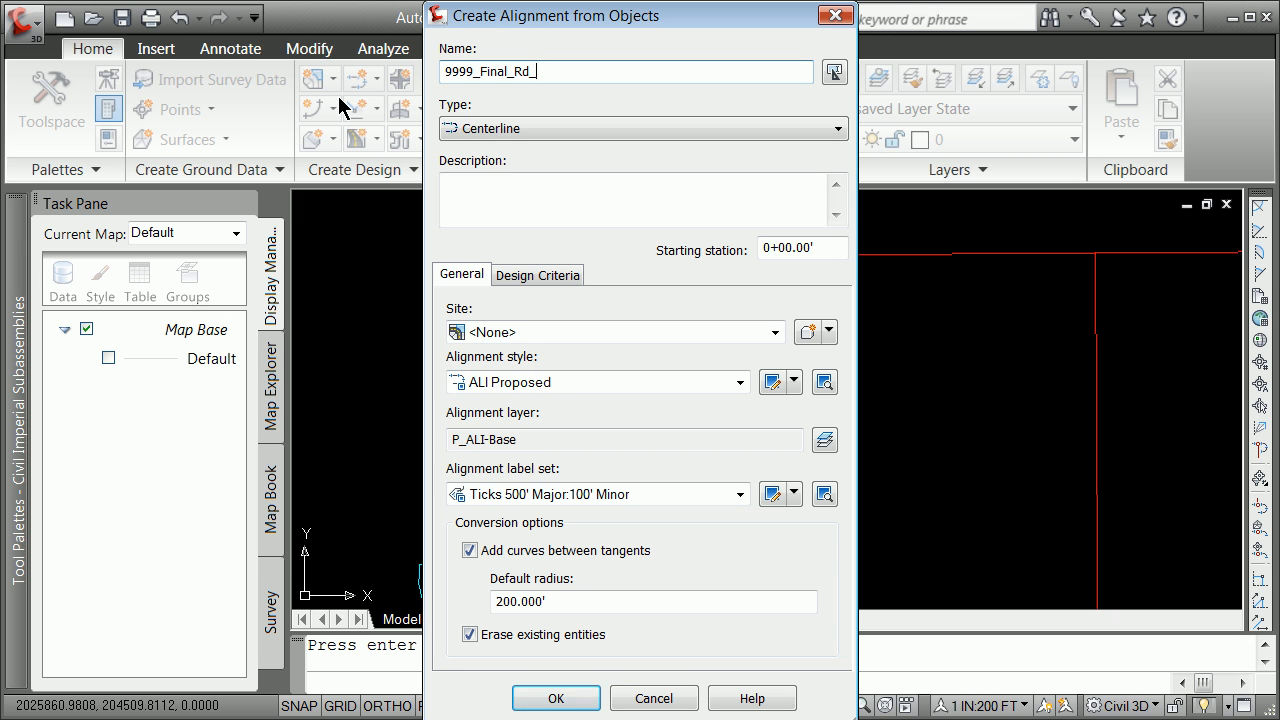
left_click(795, 247)
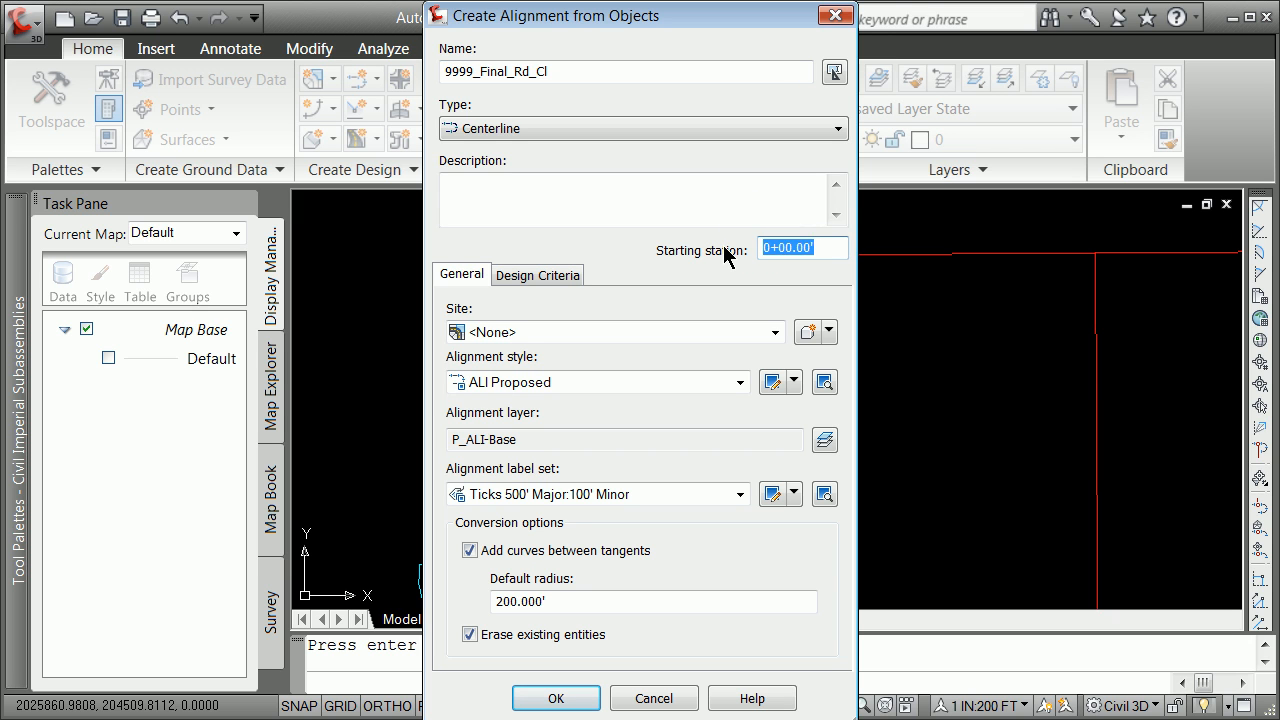
type("1")
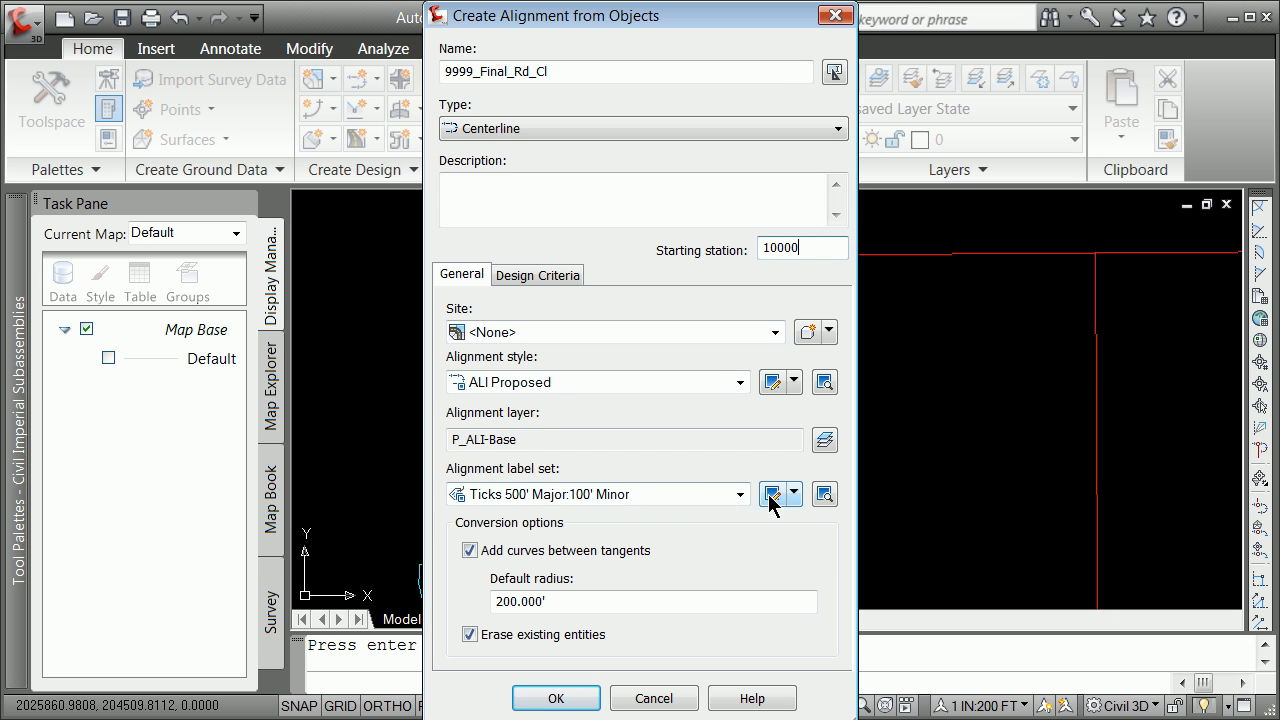
Step: Give the alignment the Ticks 100' Major:25' Minor label set and a 100 ft default curve radius, and create it
left_click(729, 497)
left_click(571, 562)
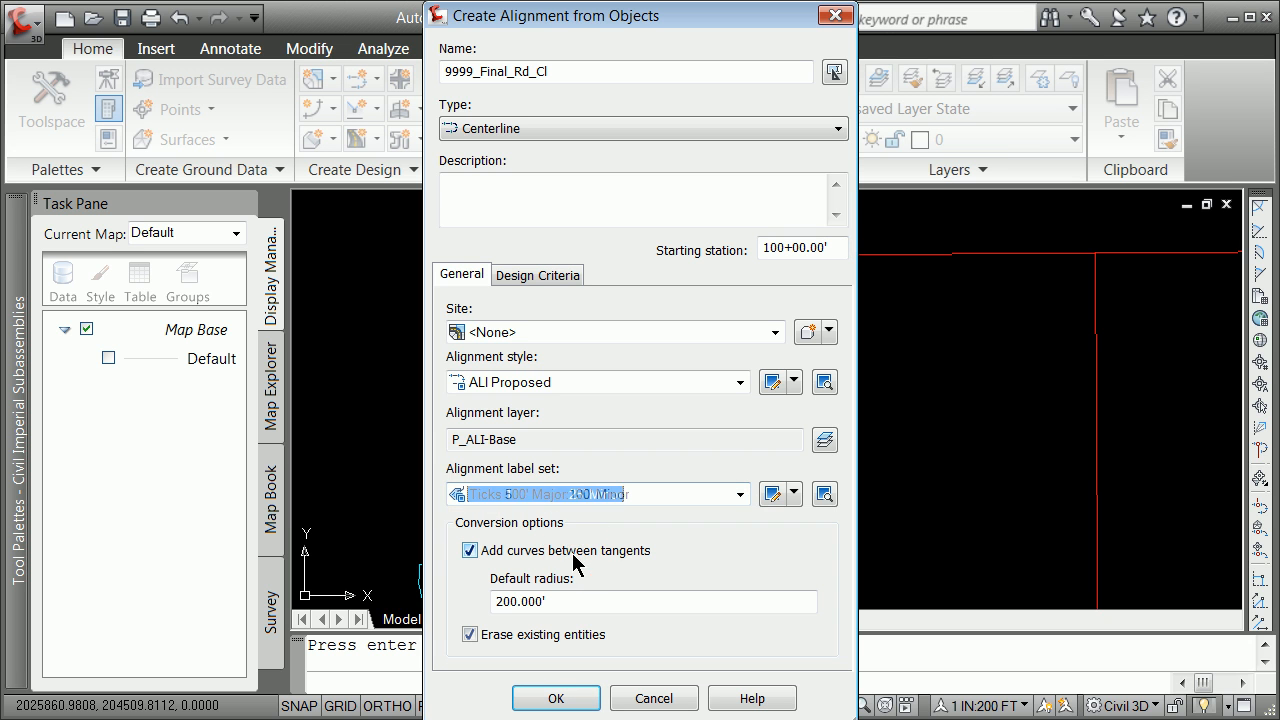
left_click(551, 604)
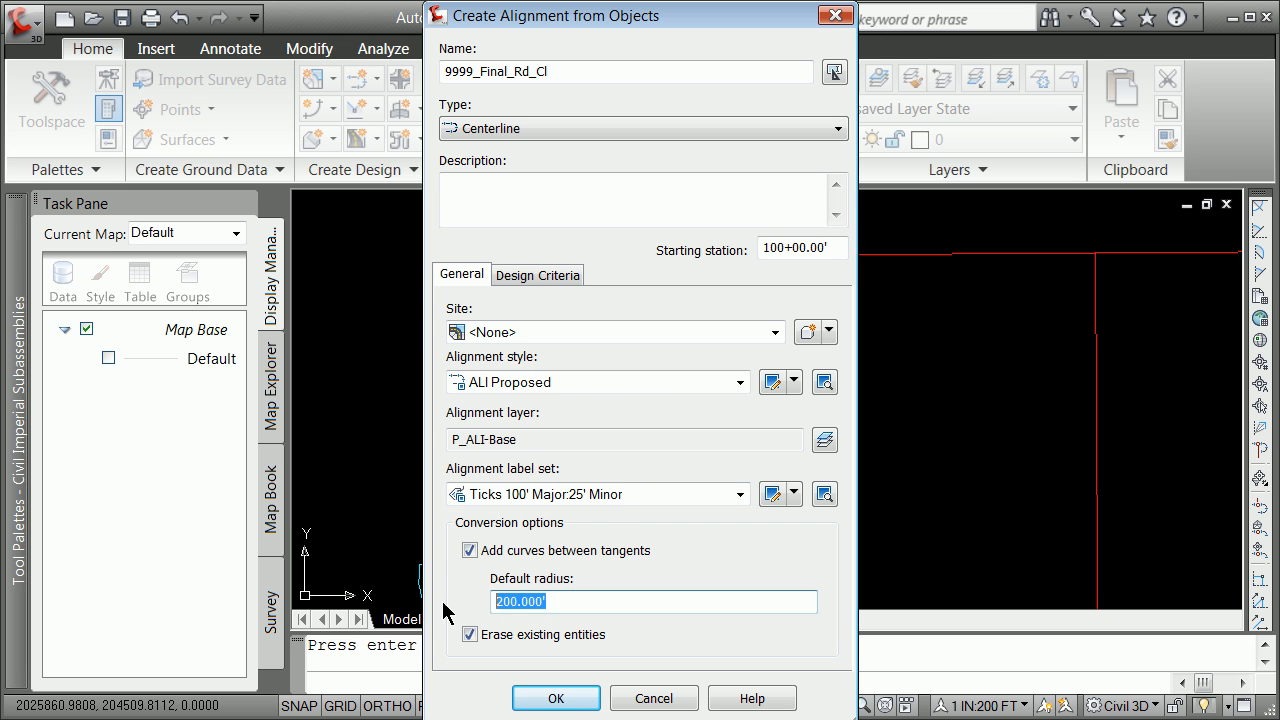
type("1")
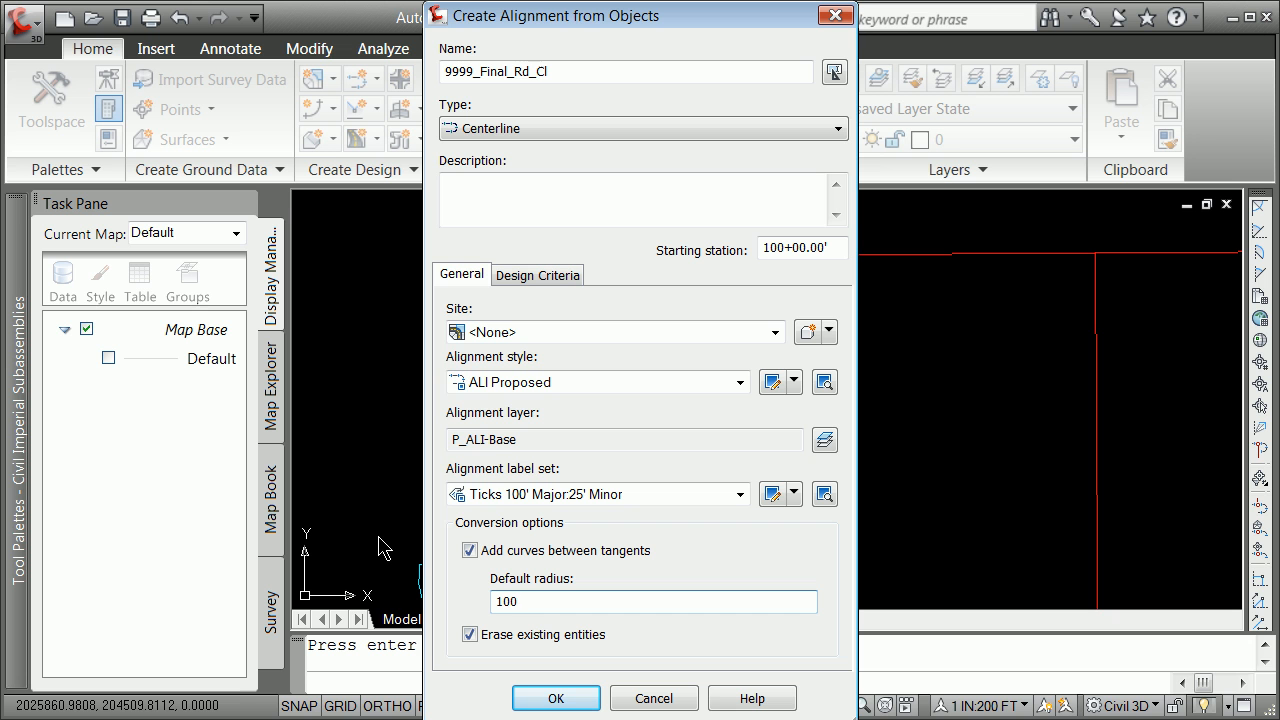
left_click(550, 691)
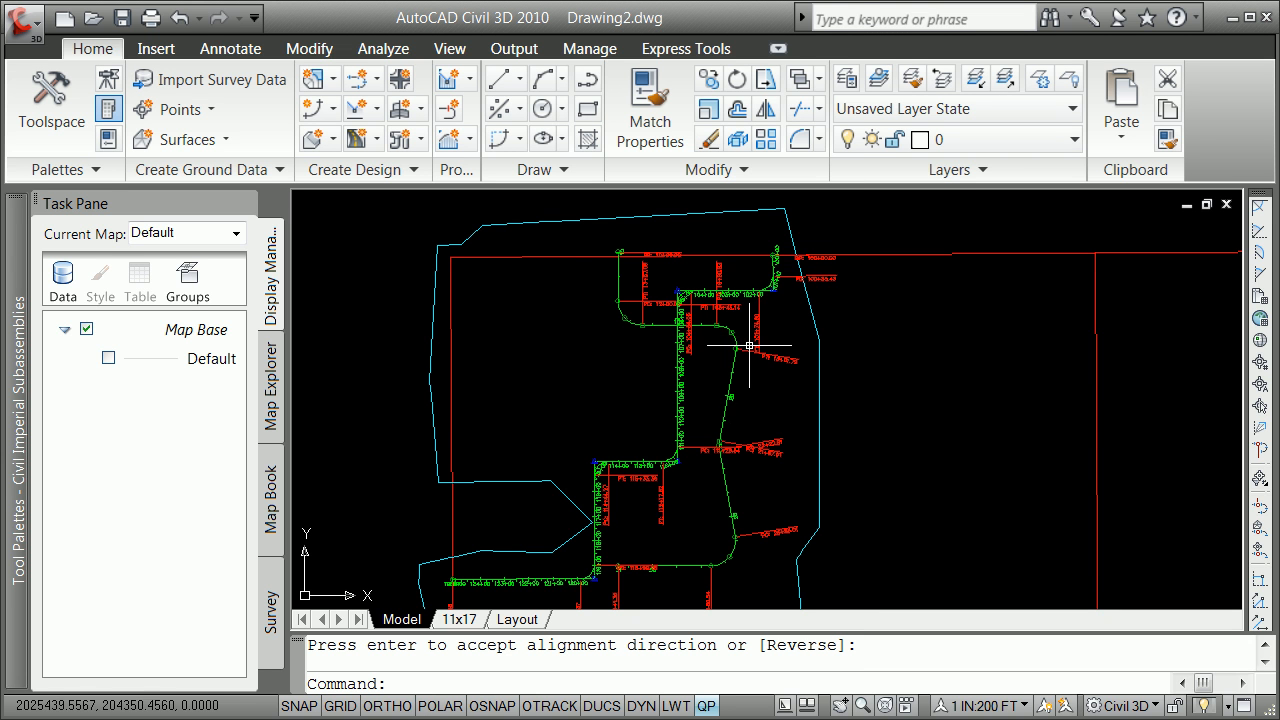
Step: Set the drawing's annotation scale to 1 IN:40 FT
scroll(715, 325, "up", 5)
scroll(924, 487, "down", 2)
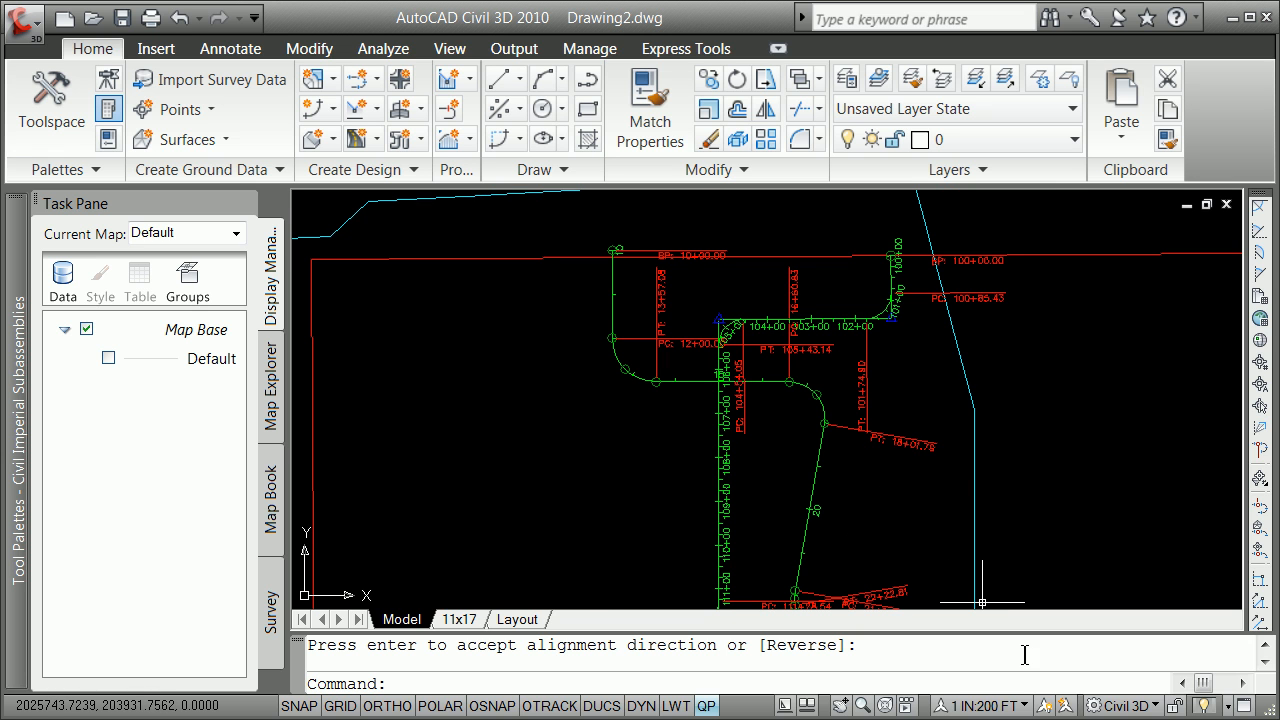
left_click(1024, 707)
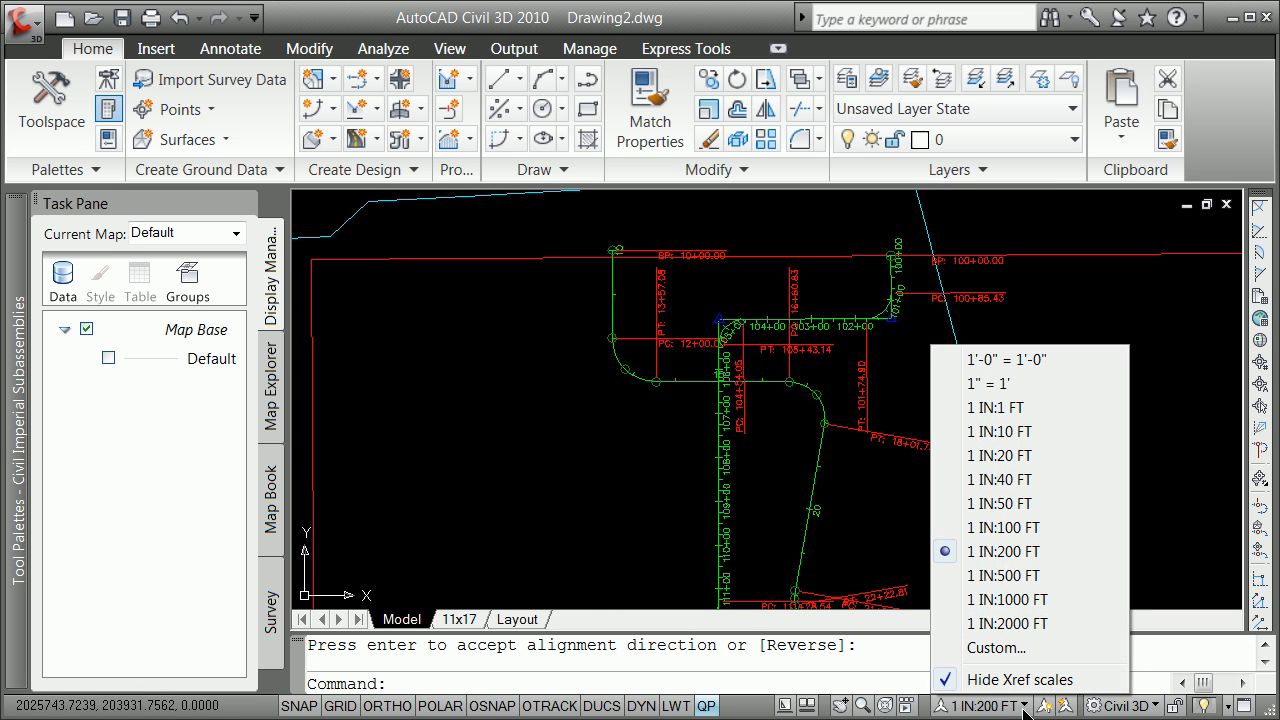
left_click(997, 480)
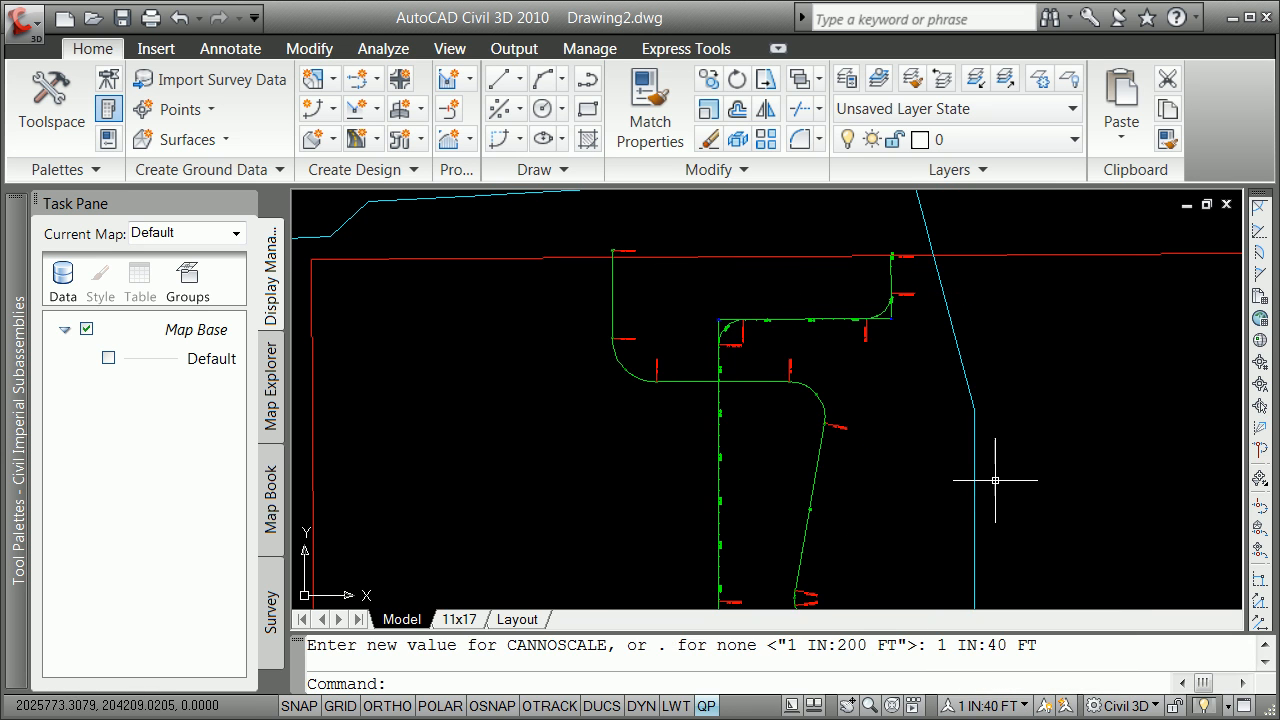
scroll(770, 430, "down", 4)
scroll(774, 431, "up", 3)
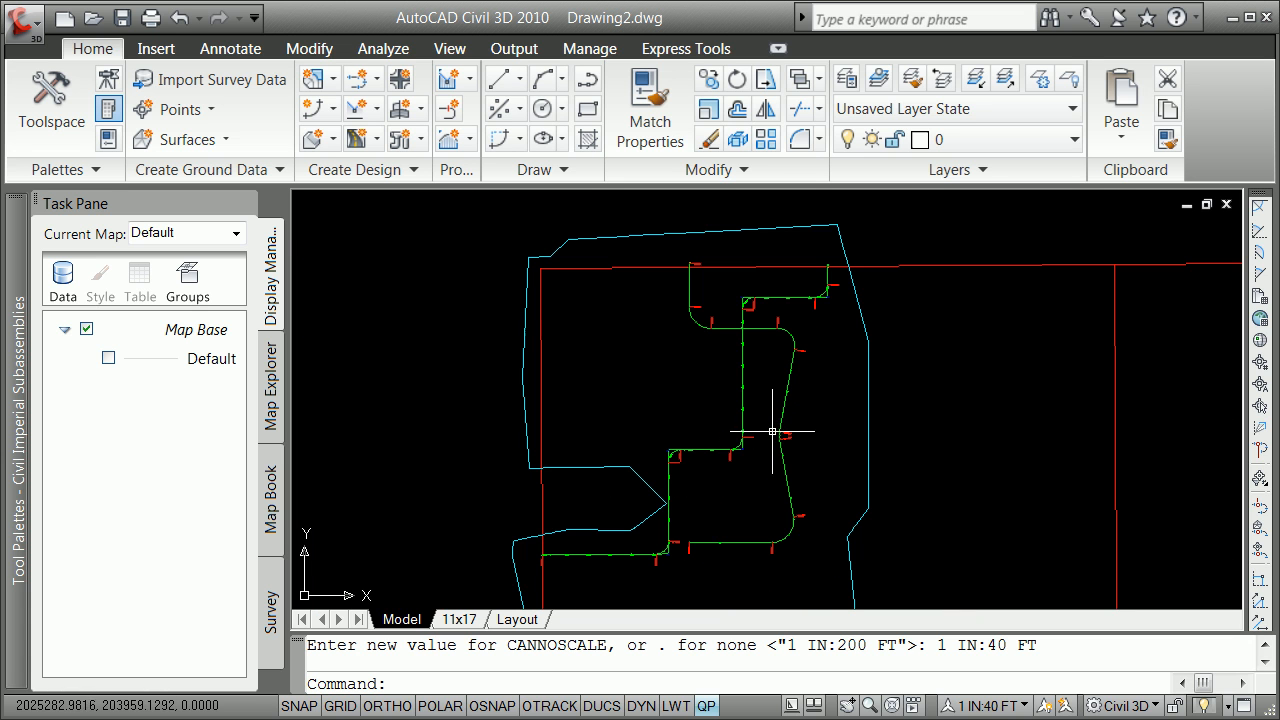
mouse_move(694, 406)
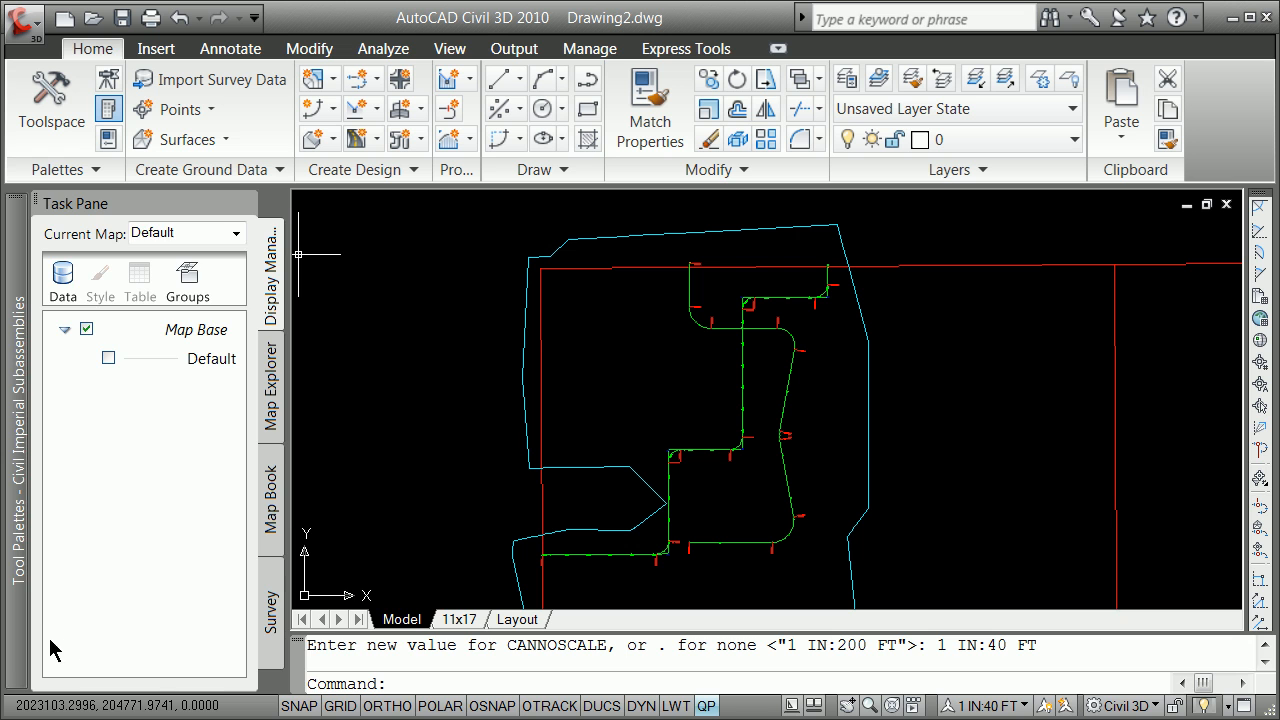
Step: Open the Toolspace drawing settings of Drawing2 and set the zone category to USA, Wisconsin
left_click(51, 124)
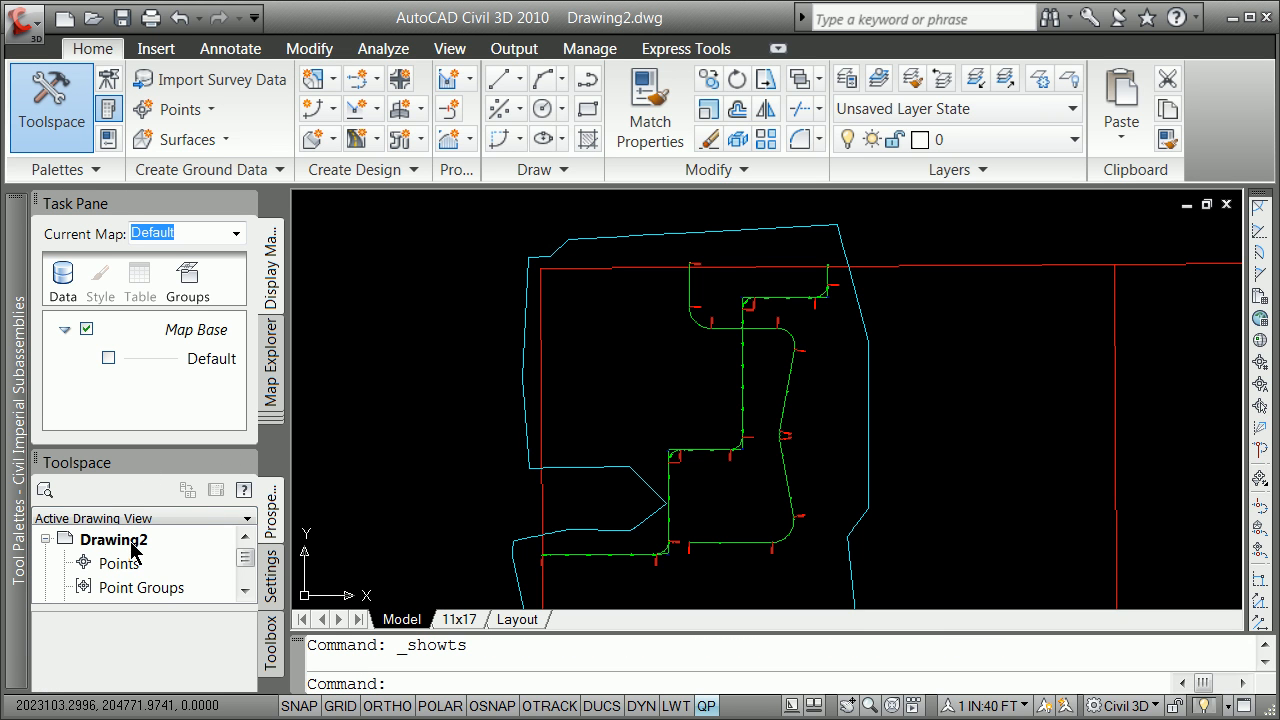
left_click(270, 585)
left_click(115, 541)
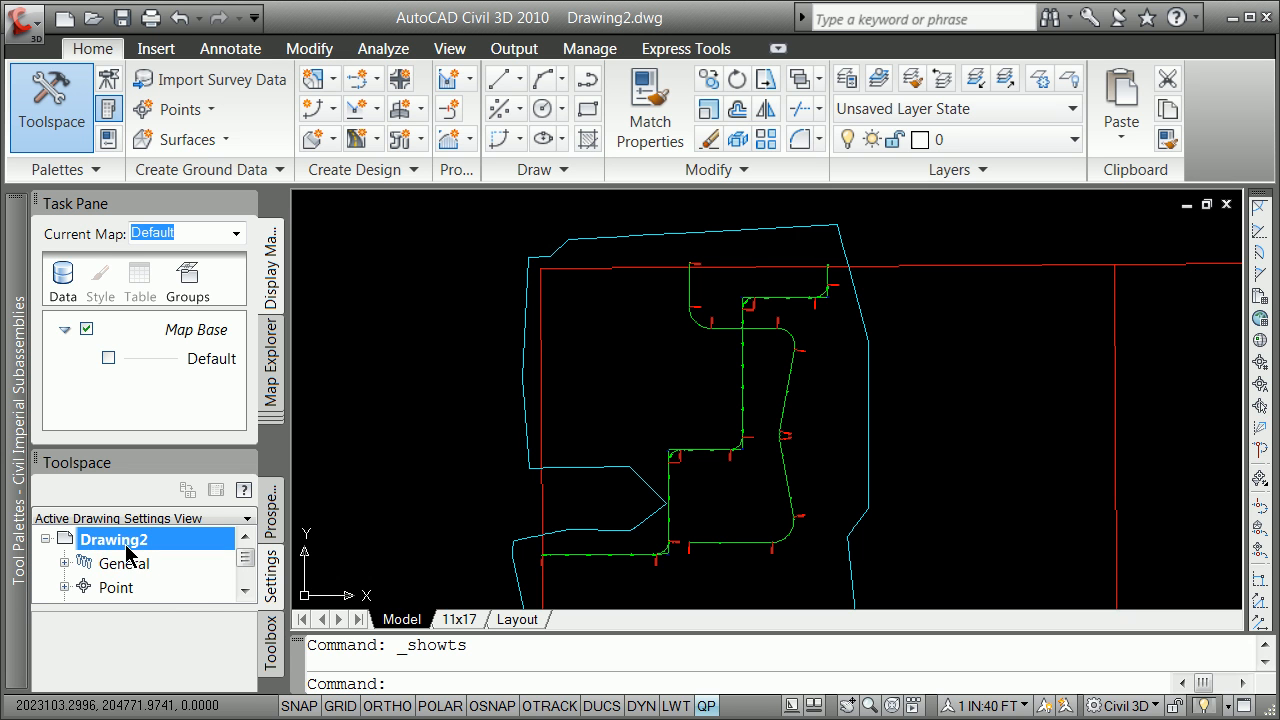
right_click(127, 545)
left_click(197, 558)
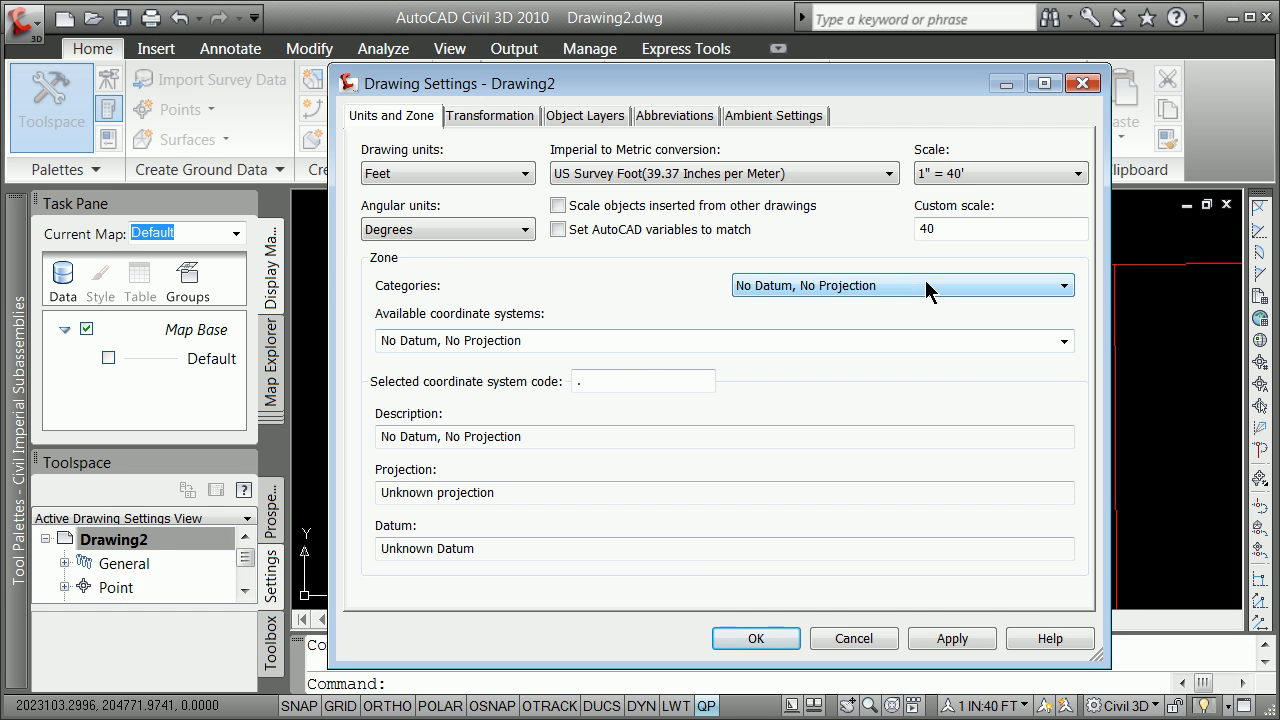
left_click(926, 286)
left_click(926, 286)
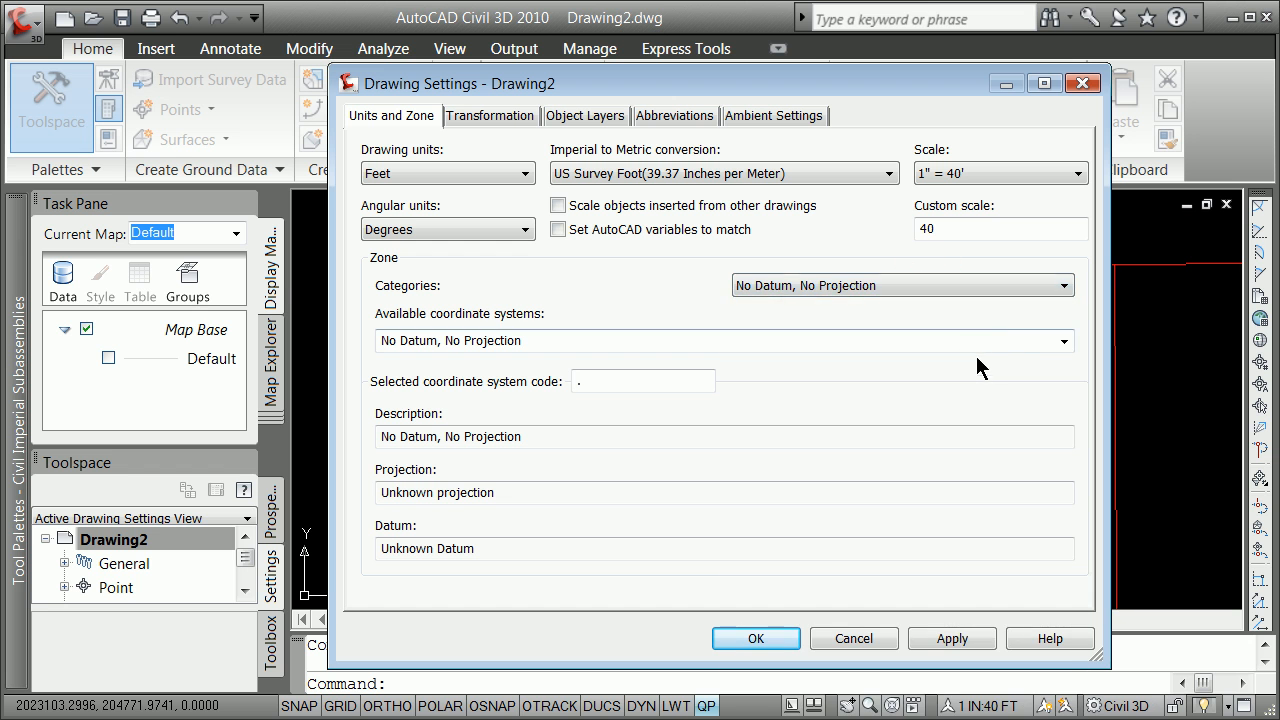
left_click(1023, 286)
left_click_drag(1062, 332, 1063, 690)
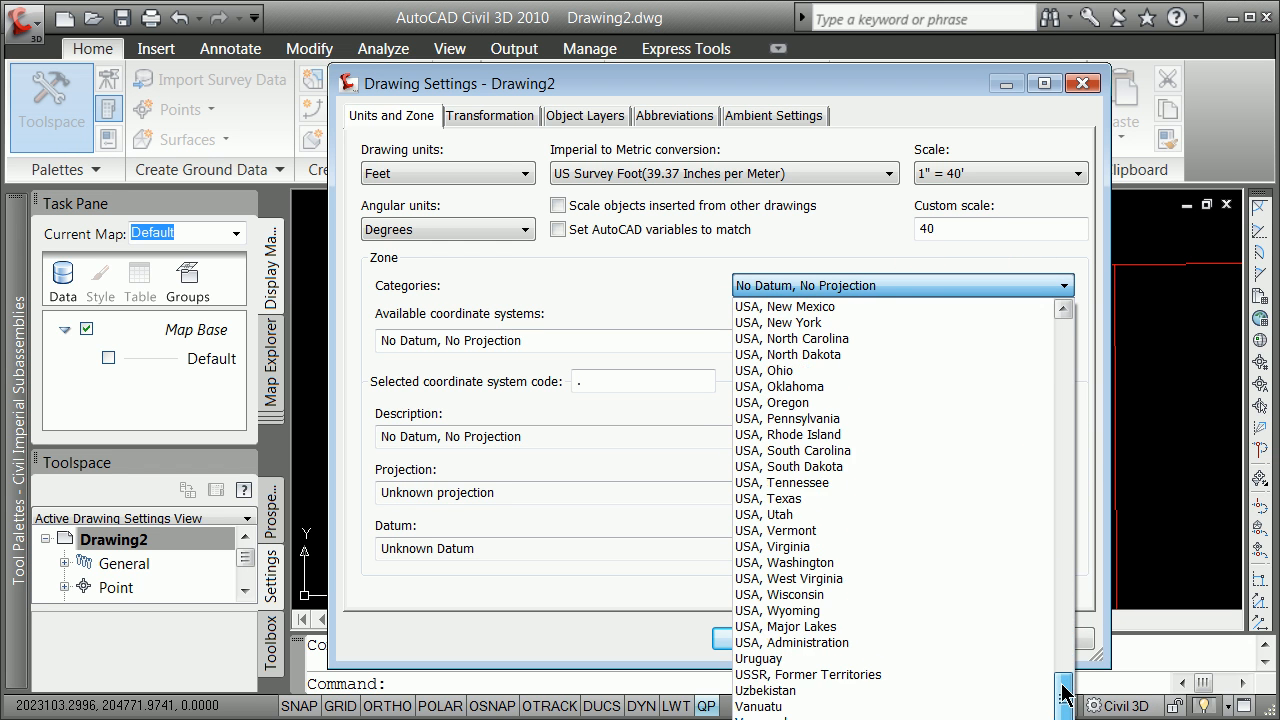
left_click(770, 598)
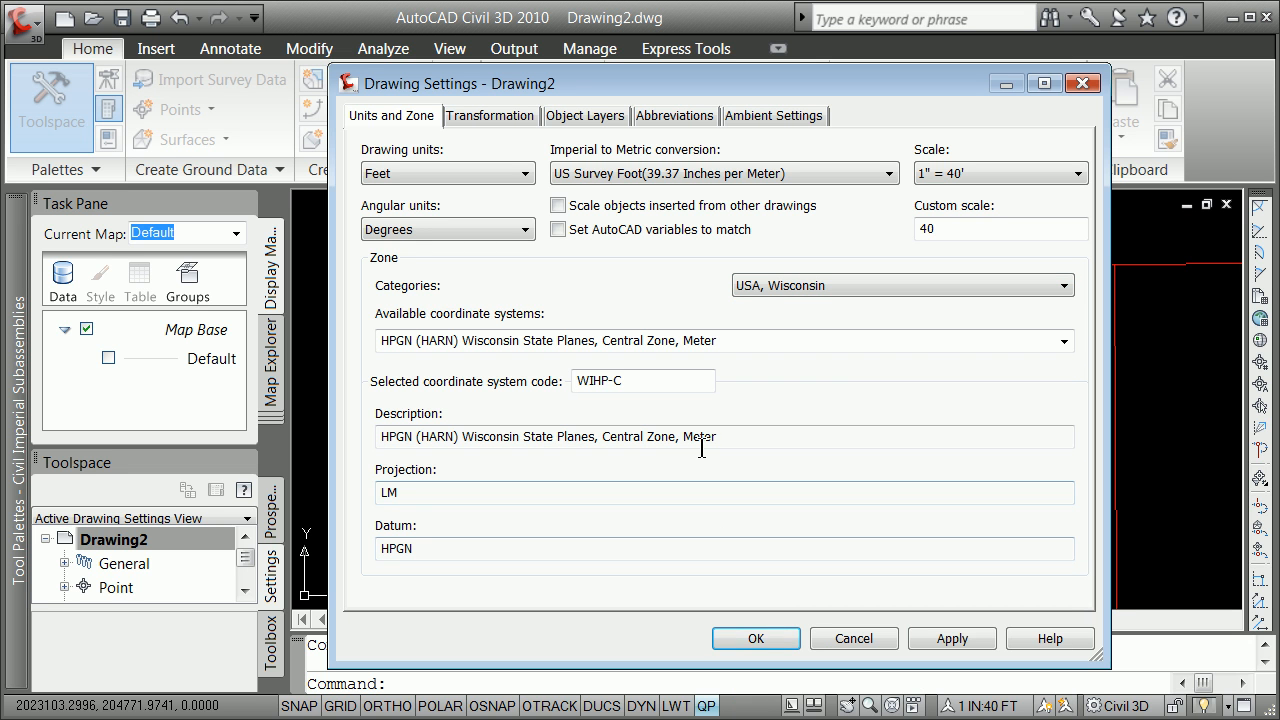
Step: Assign the NAD83 Wisconsin State Planes, Central Zone, US Foot coordinate system and accept the drawing settings
left_click(1063, 341)
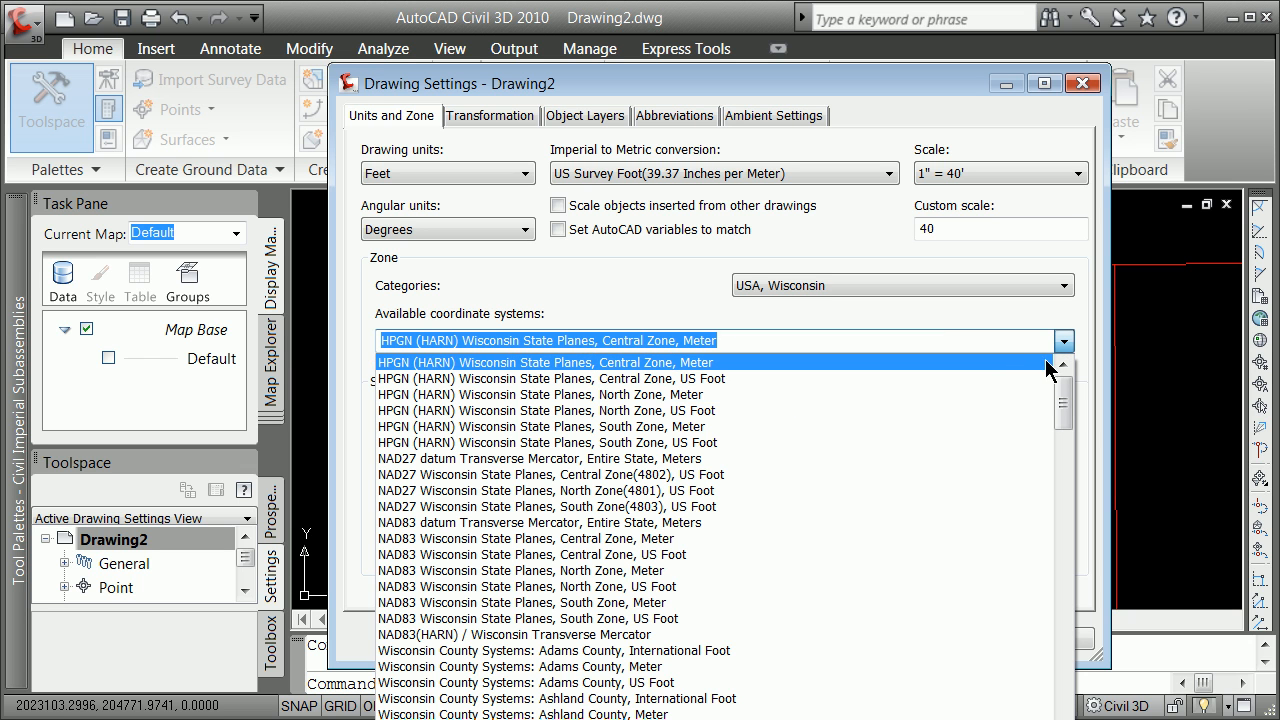
left_click(574, 553)
left_click(950, 638)
left_click(752, 636)
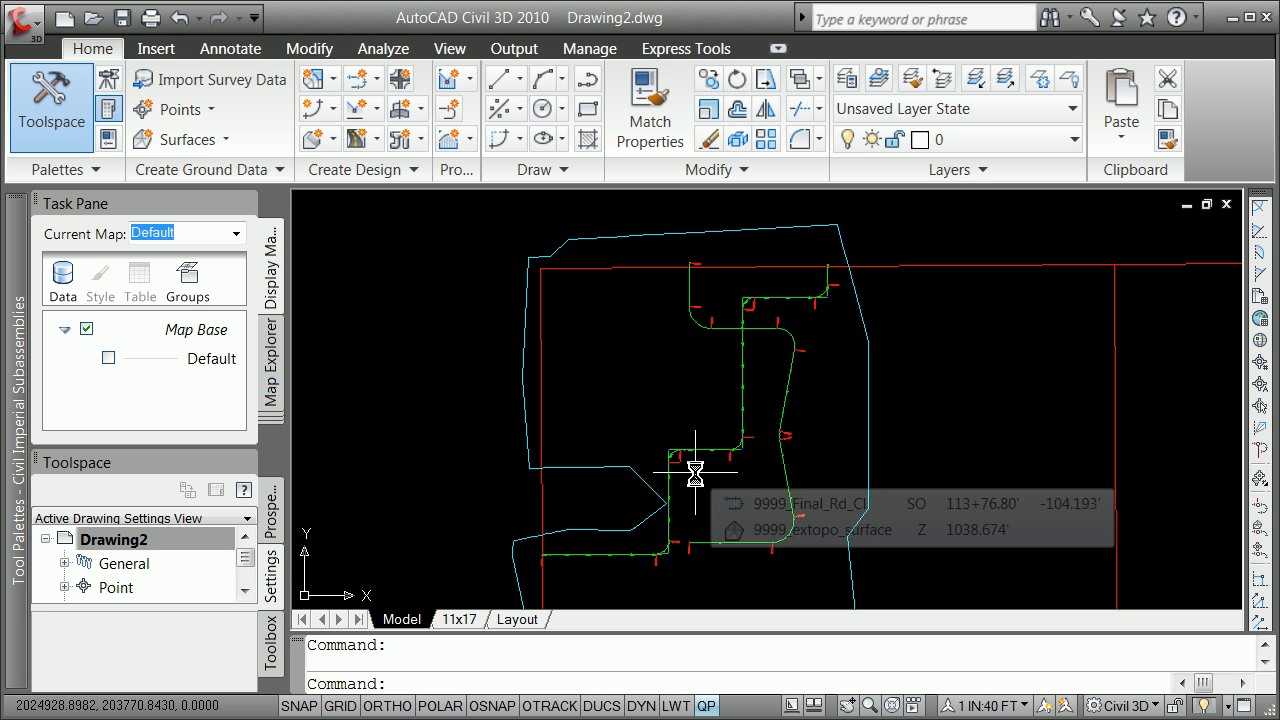
Step: Create a surface profile of 9999_extopo_surface along the 9999_Final_Rd_Cl alignment
scroll(695, 468, "down", 2)
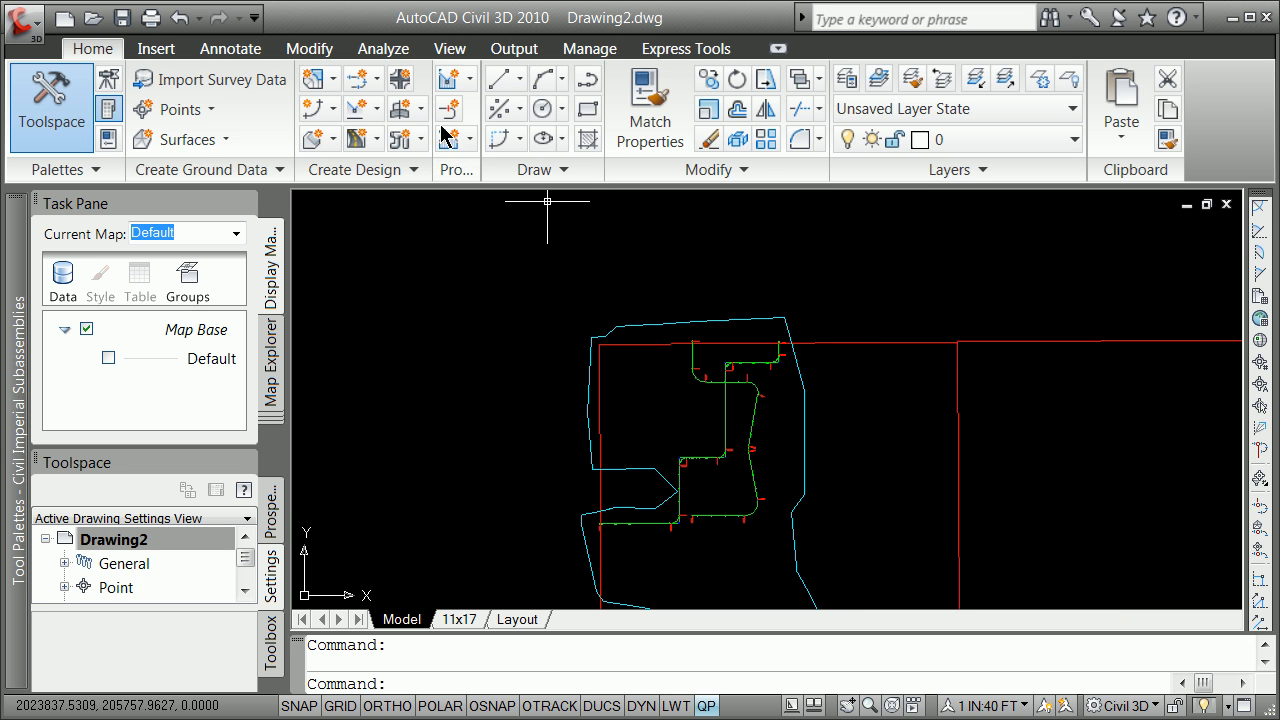
left_click(362, 108)
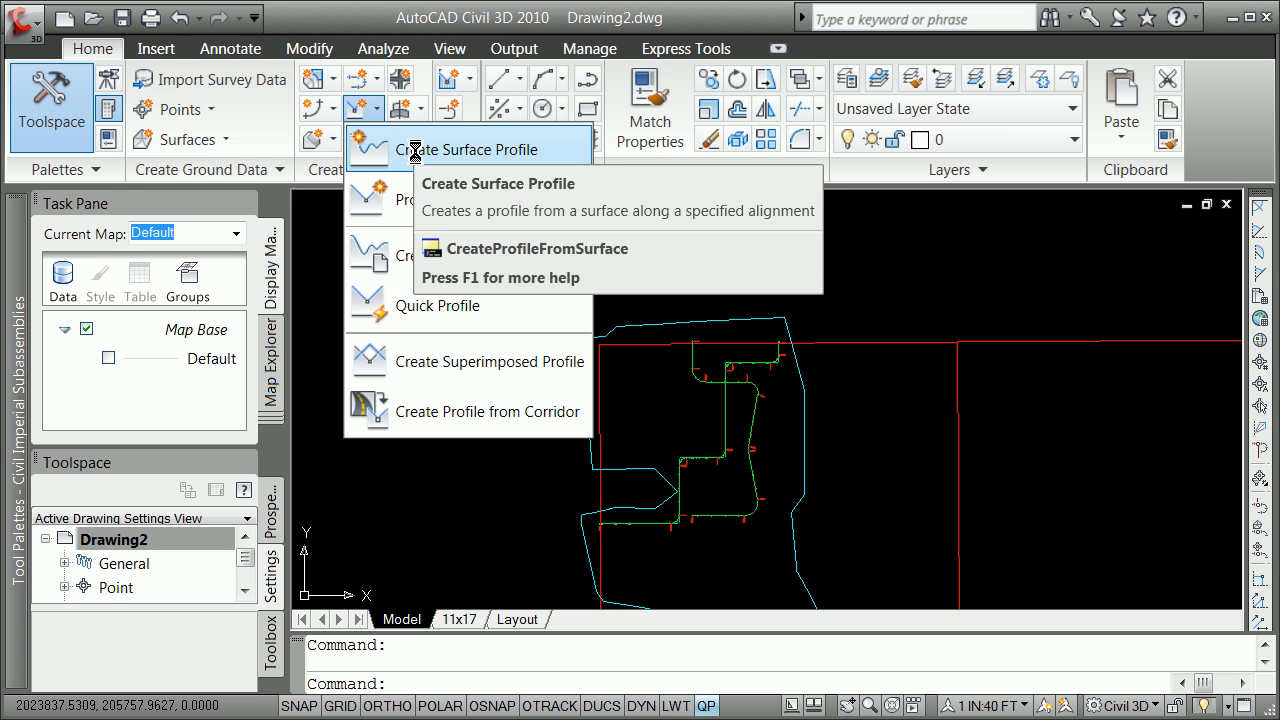
left_click(415, 150)
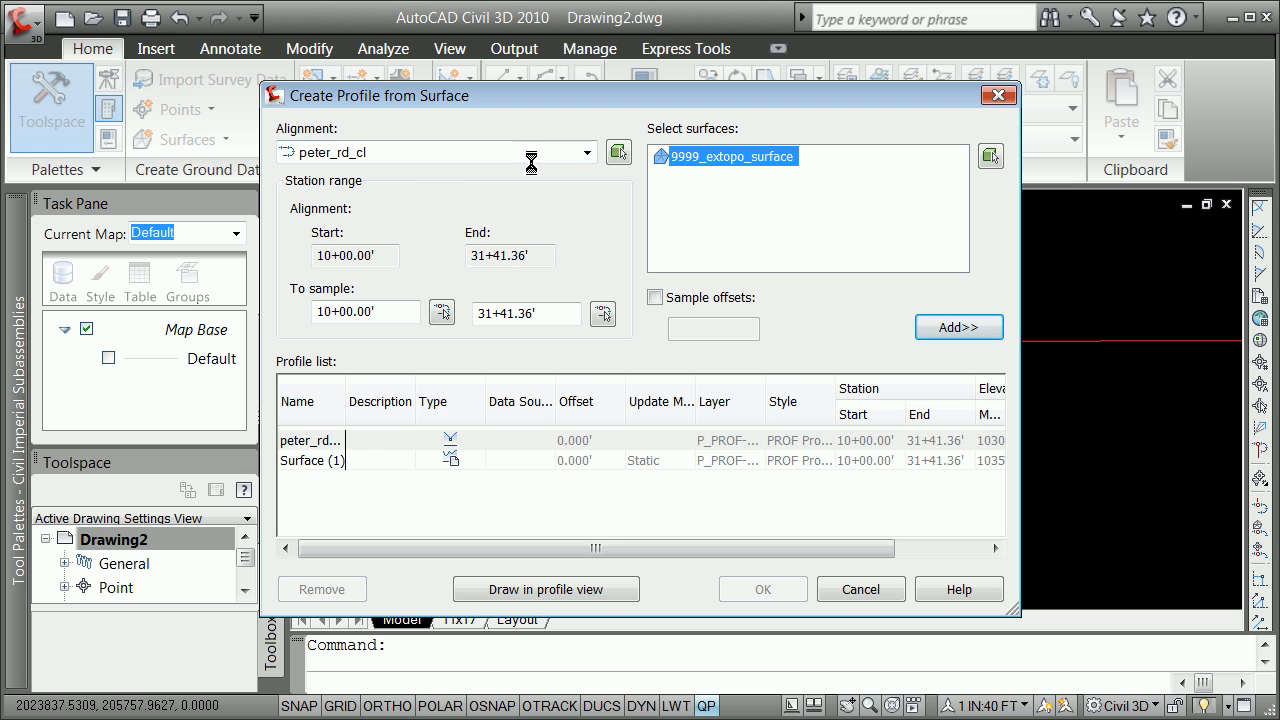
left_click(586, 152)
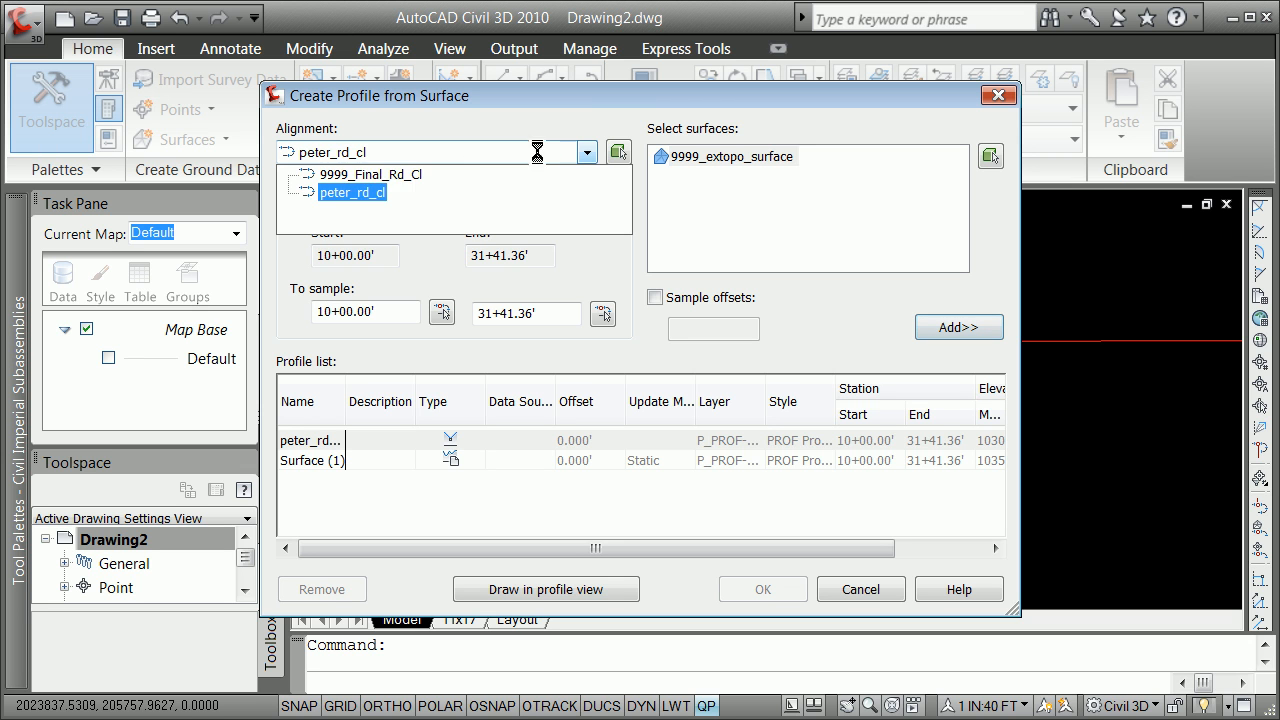
left_click(385, 172)
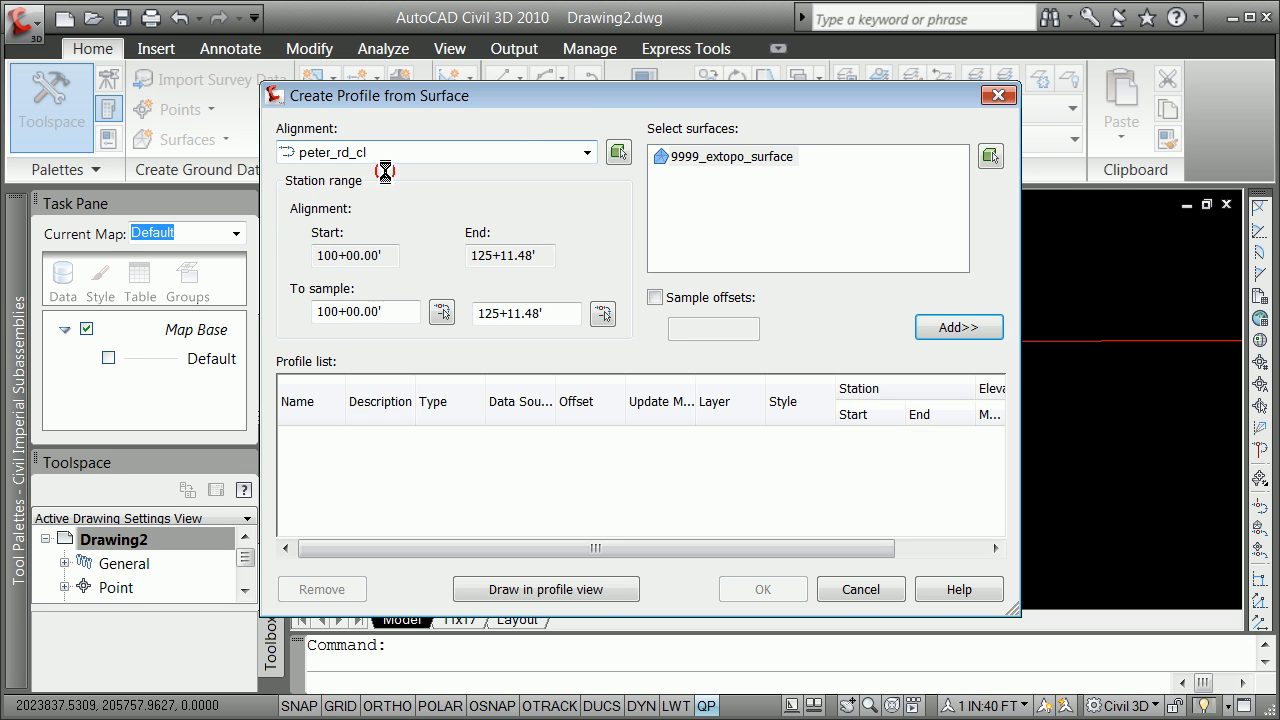
left_click(718, 160)
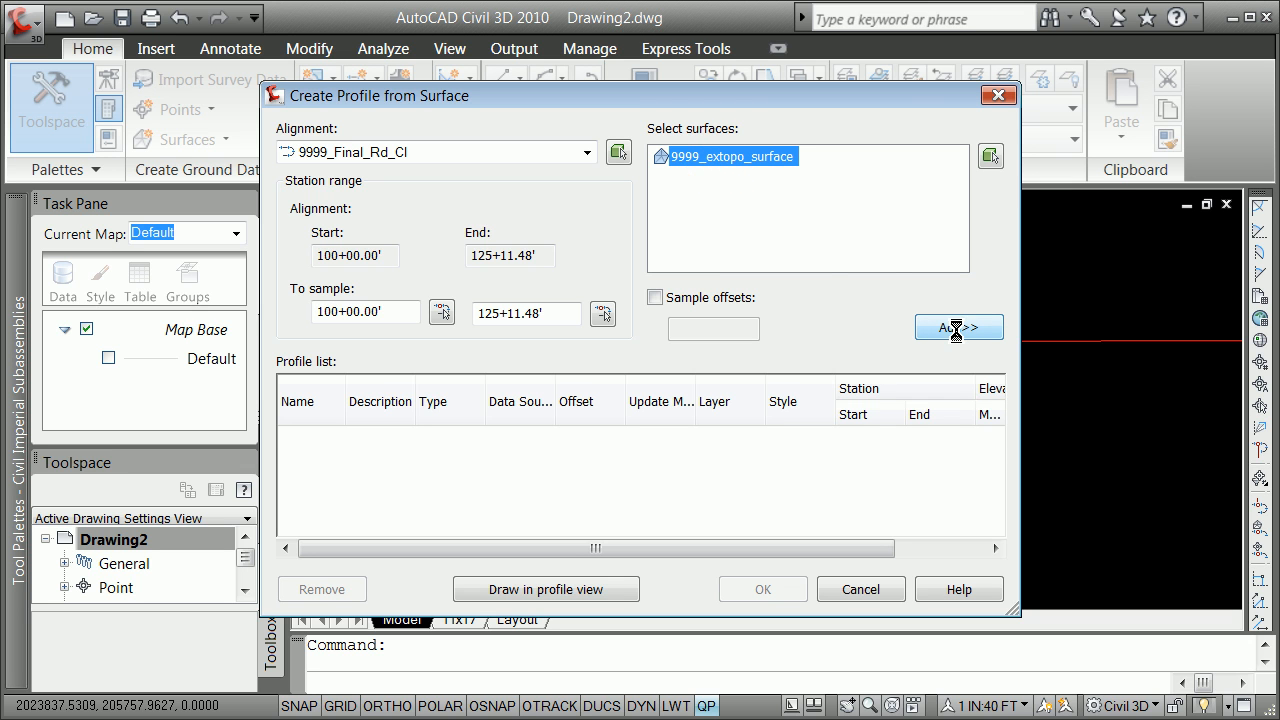
left_click(956, 328)
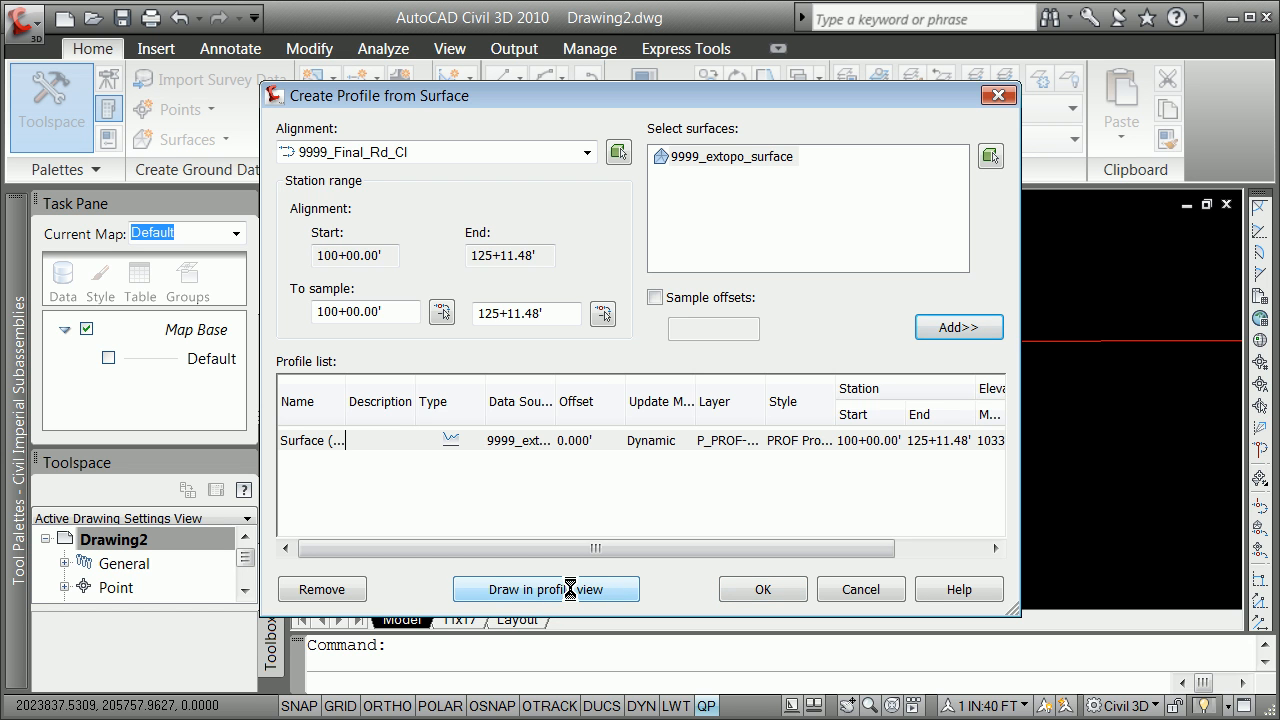
left_click(752, 589)
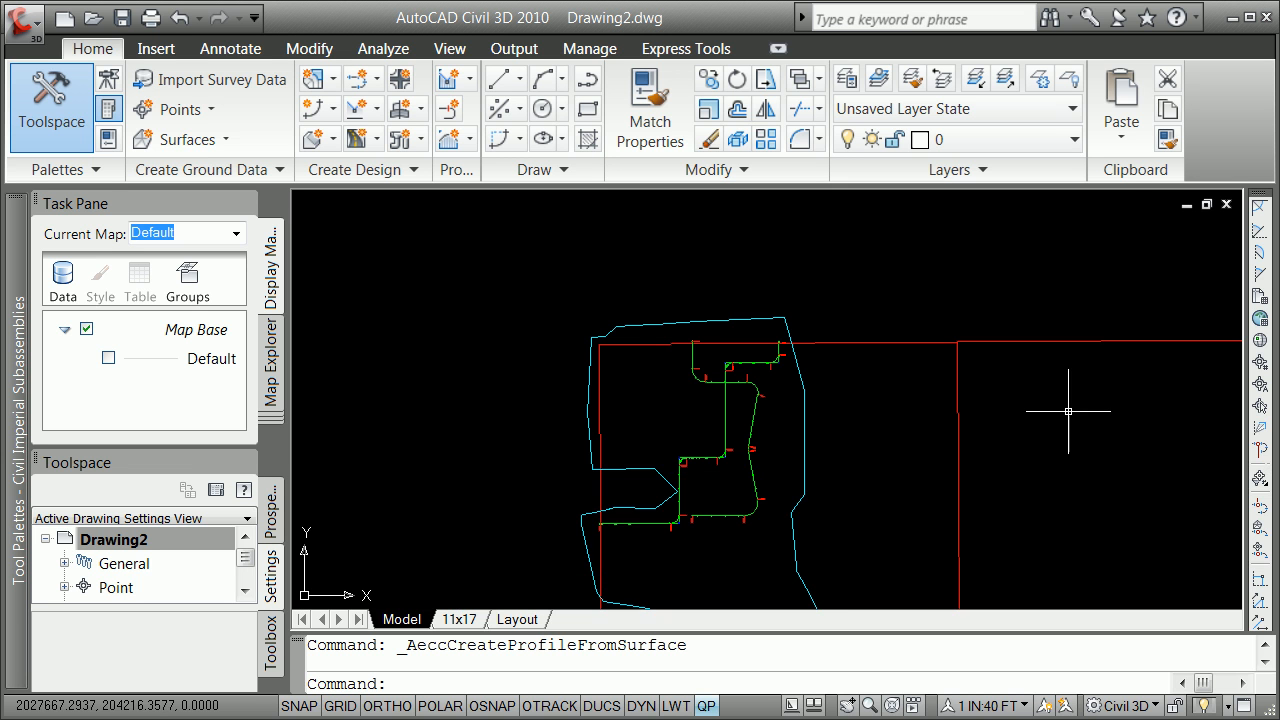
scroll(705, 310, "up", 5)
scroll(950, 430, "up", 4)
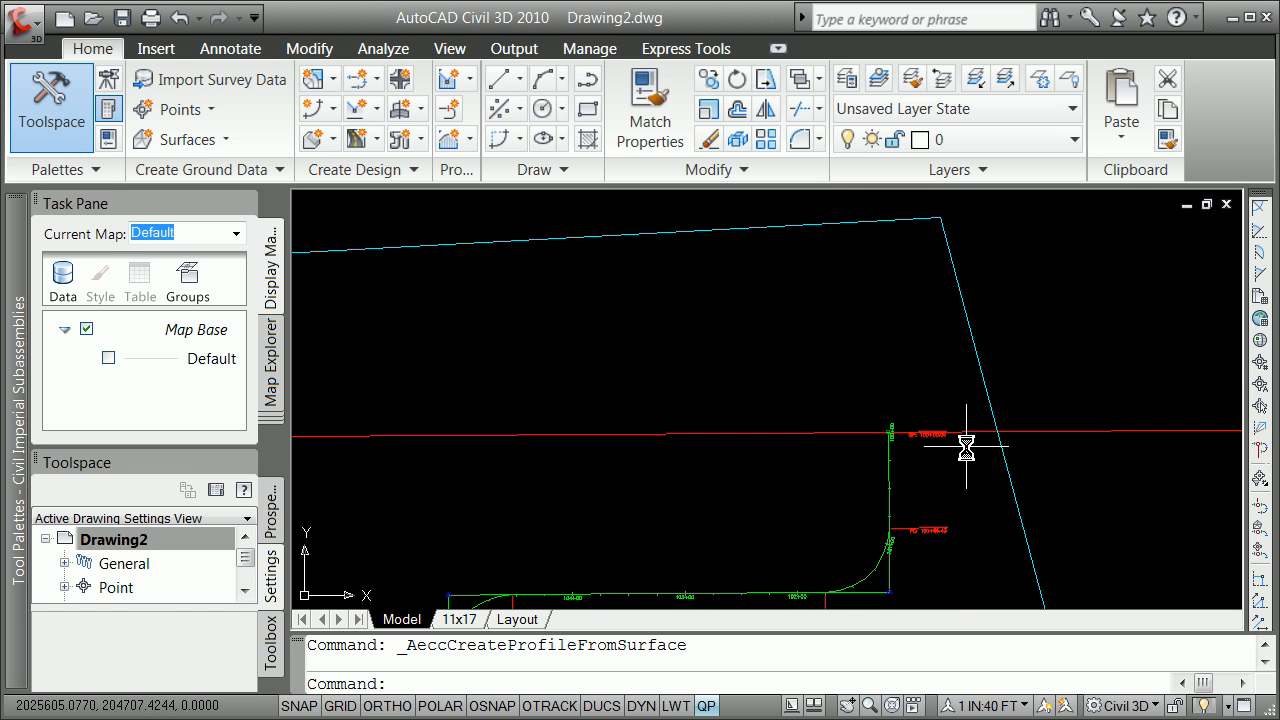
scroll(903, 429, "down", 6)
scroll(781, 435, "down", 2)
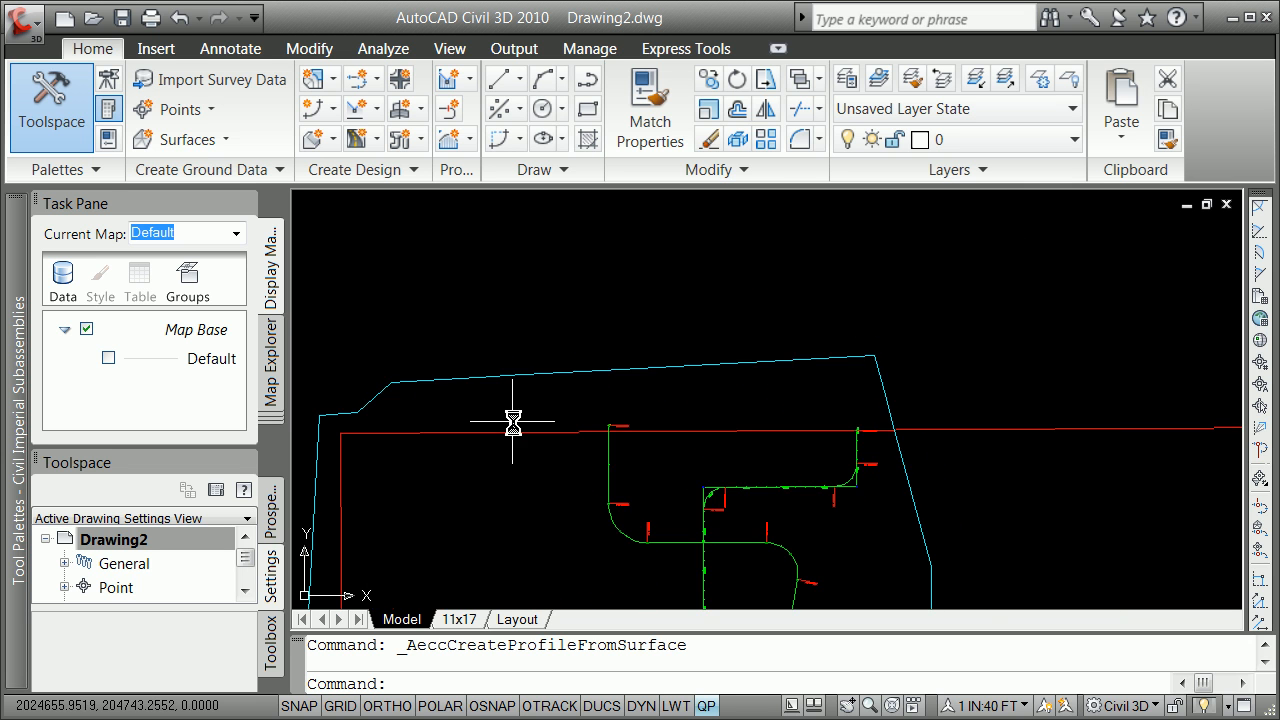
scroll(611, 432, "up", 6)
scroll(734, 448, "down", 5)
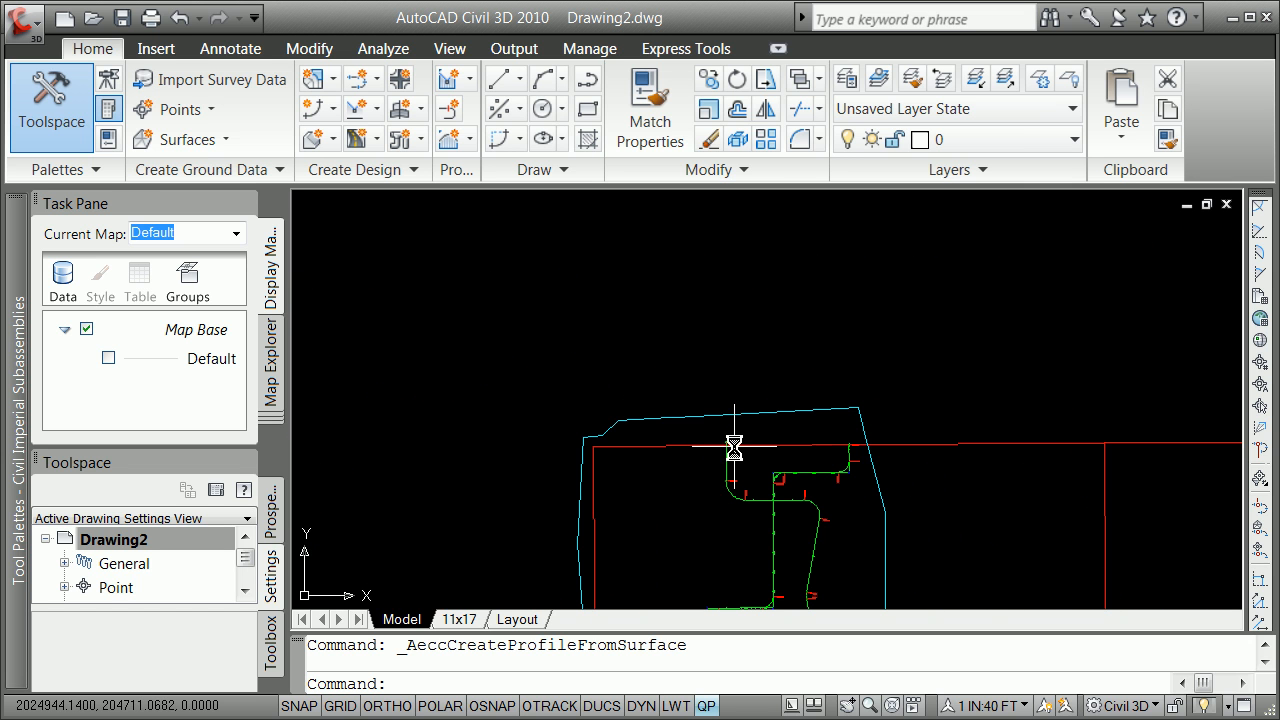
scroll(832, 390, "down", 3)
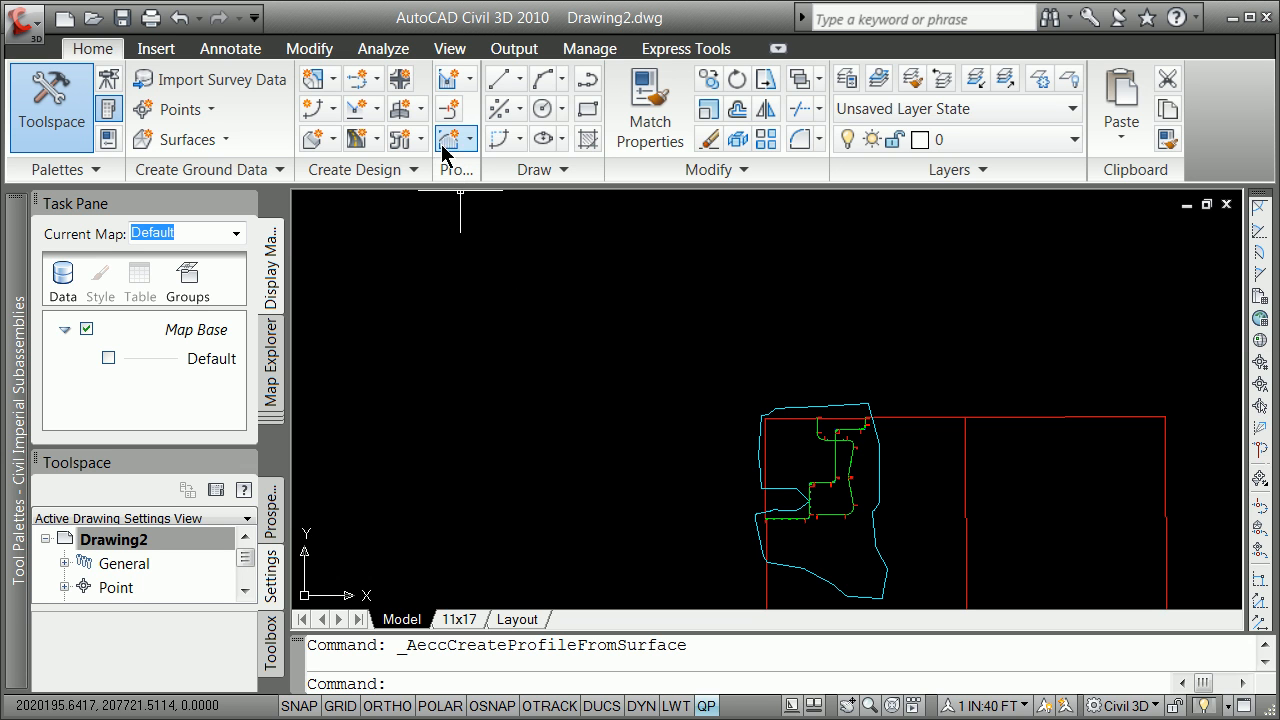
Step: Start a profile view for the peter_rd_cl alignment with a user-specified height and set its minimum elevation to 1028'
left_click(465, 88)
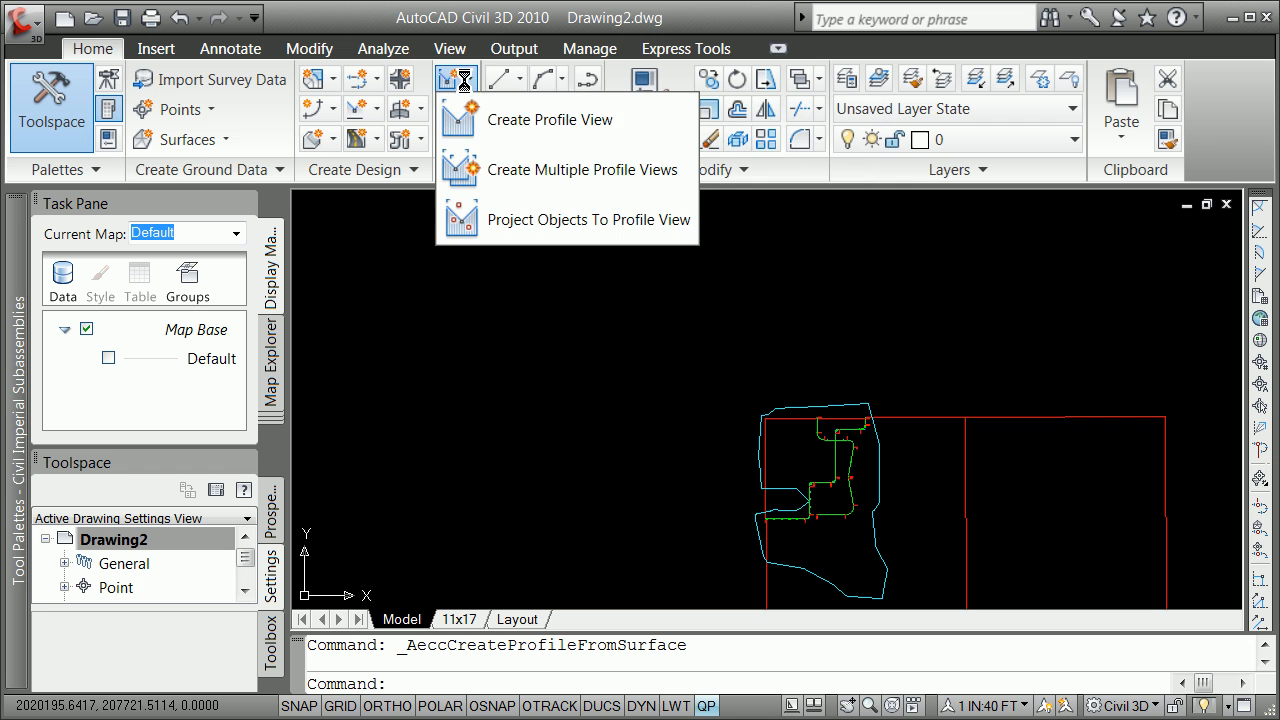
left_click(500, 112)
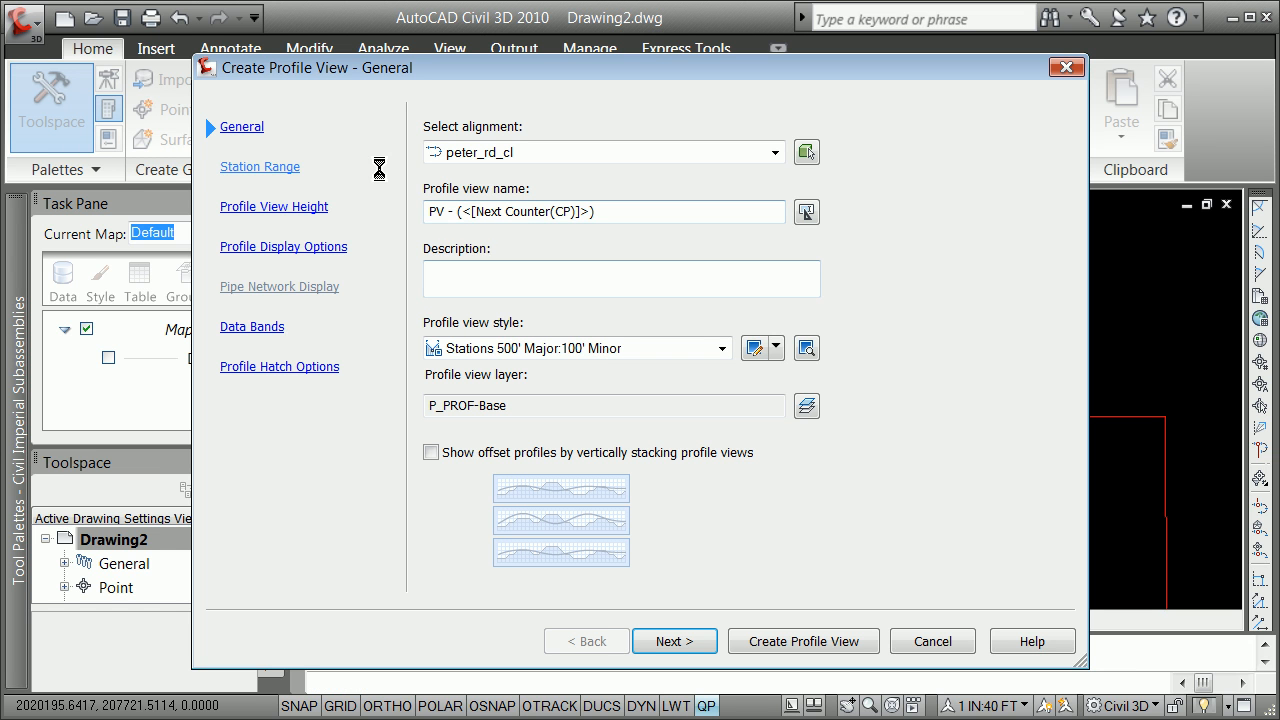
left_click(277, 167)
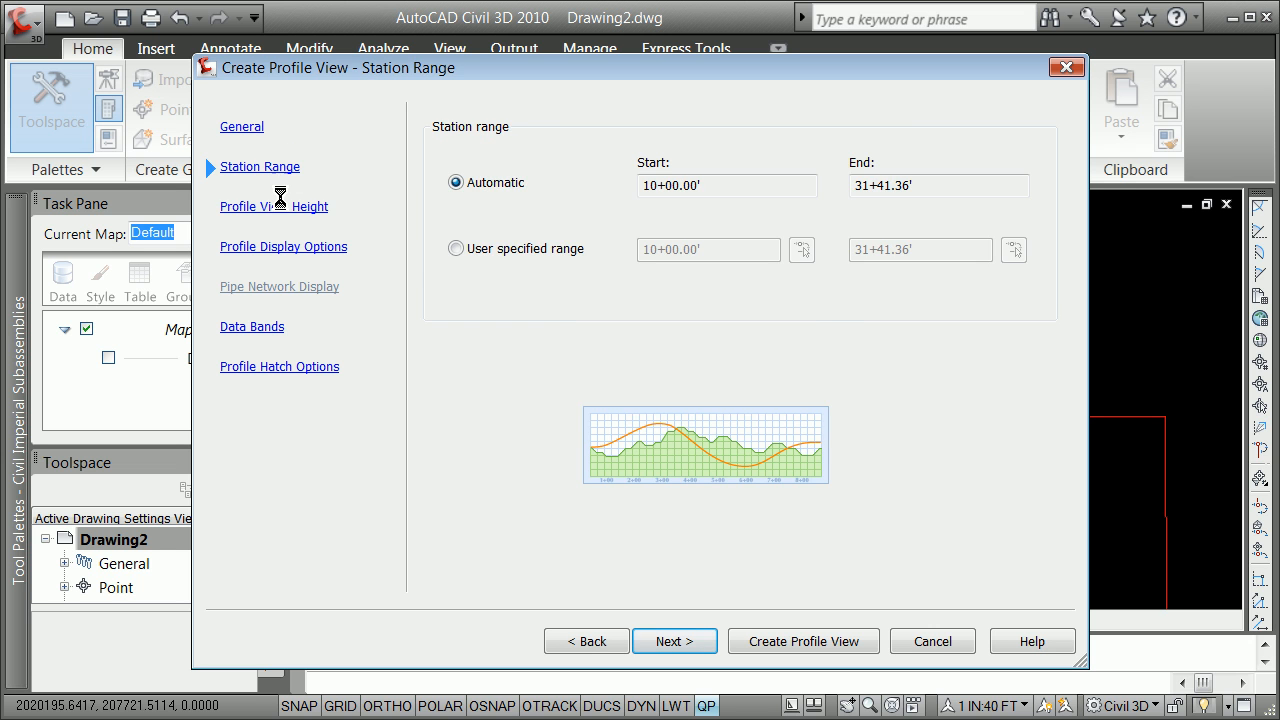
left_click(277, 206)
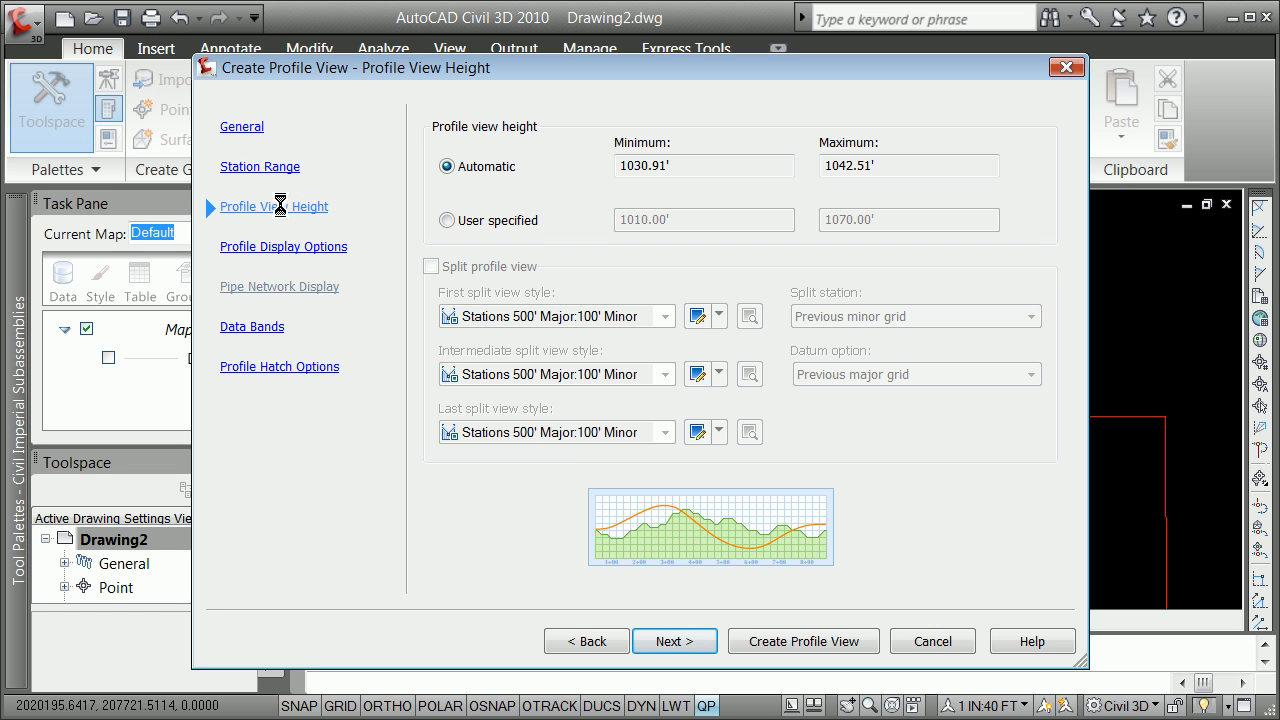
left_click(443, 221)
double_click(646, 219)
type("1")
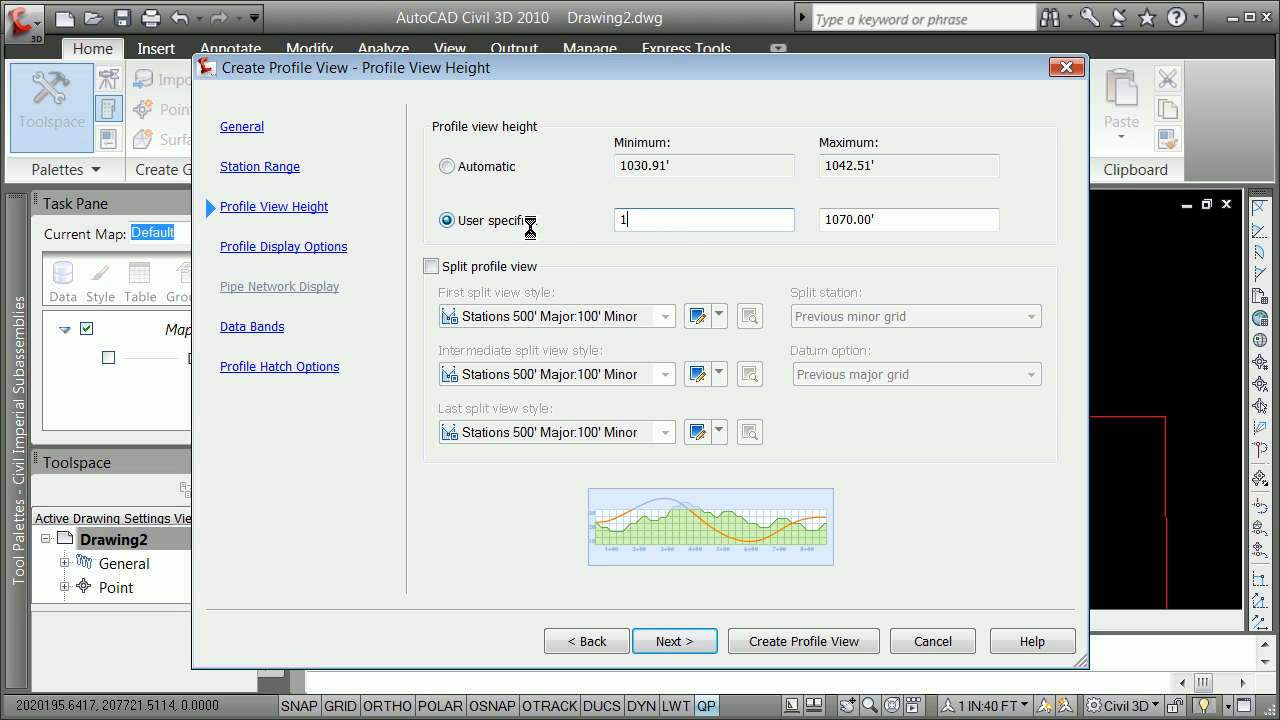
type("028")
key("Tab")
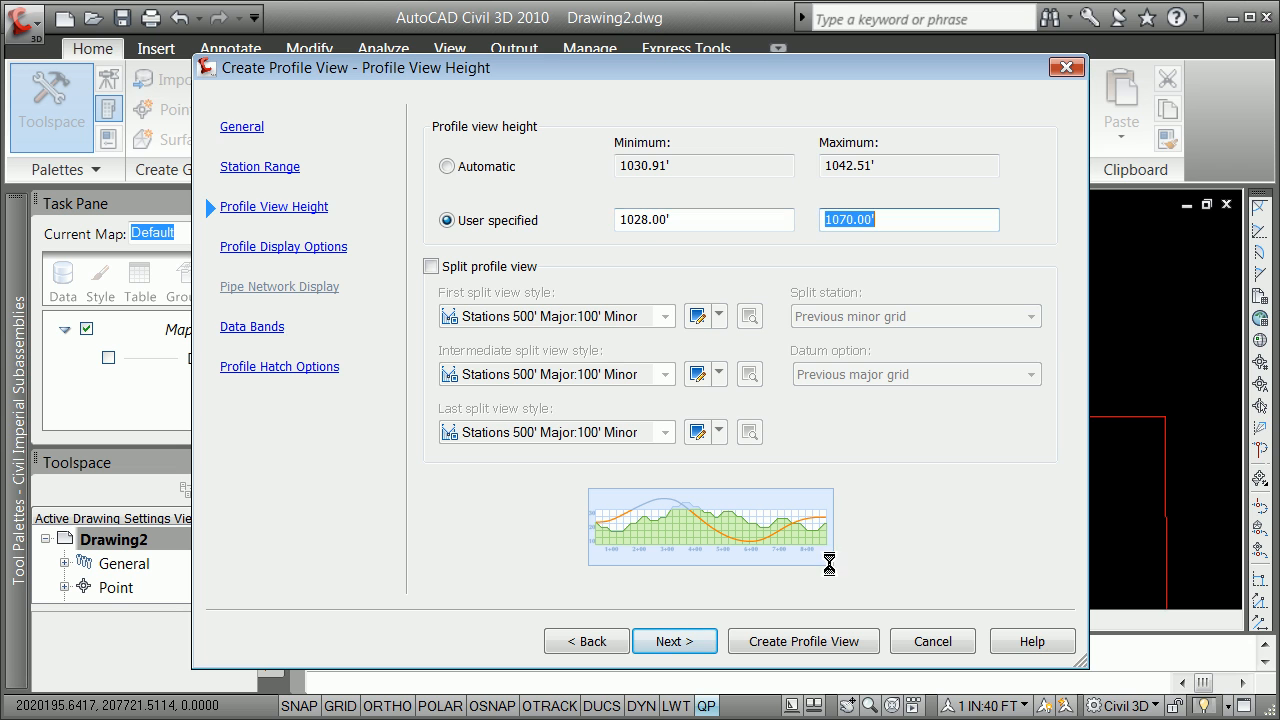
Step: Create the peter_rd_cl profile view and place its origin at 1000,10280
left_click(832, 645)
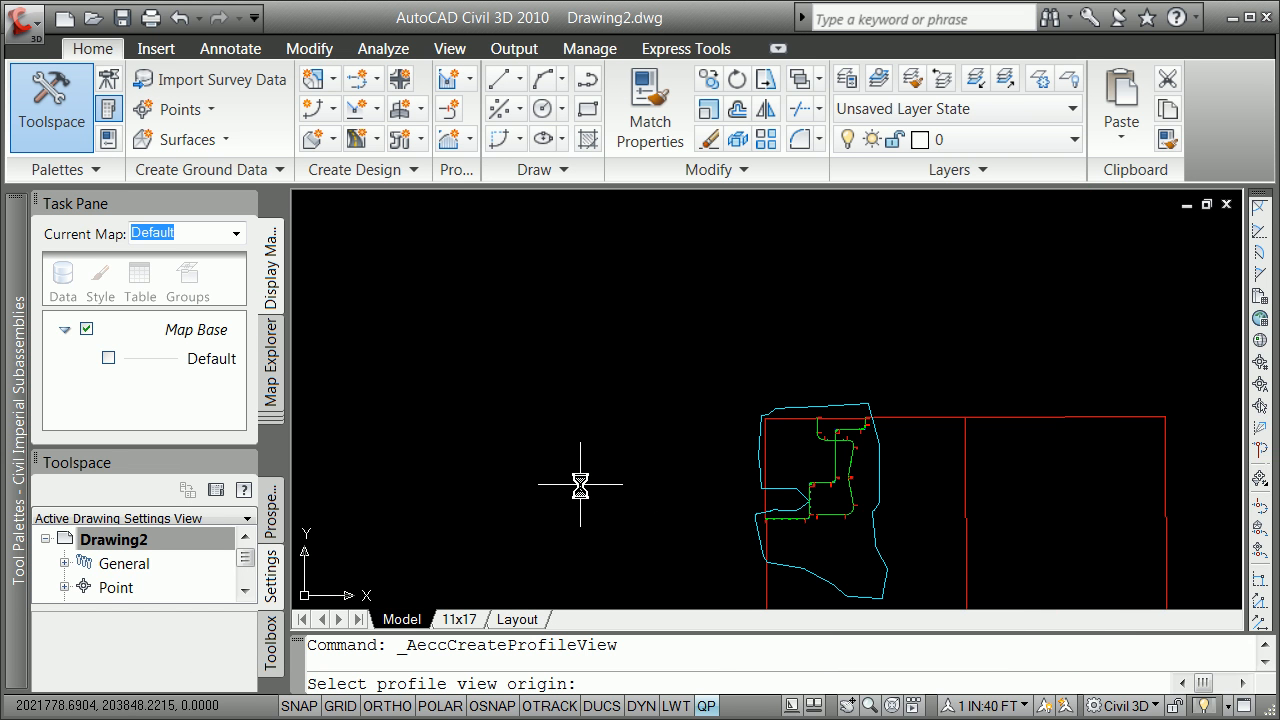
type("1000,")
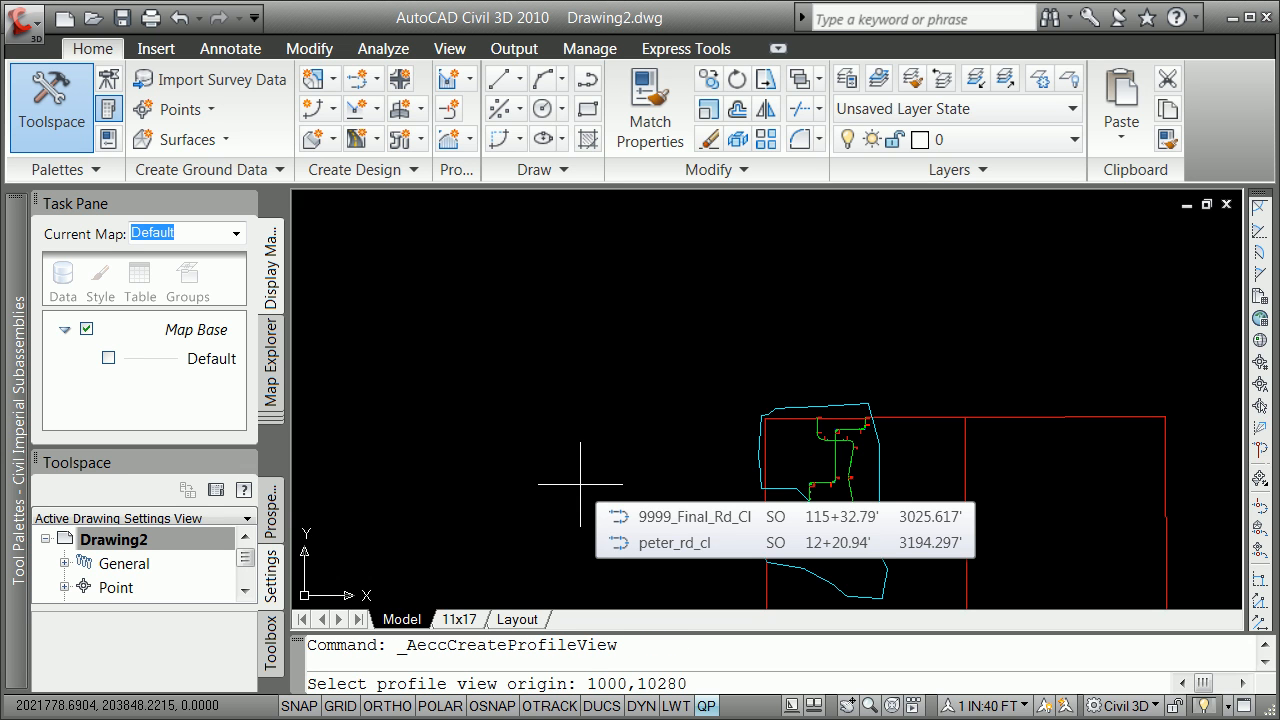
type("10280")
key("Return")
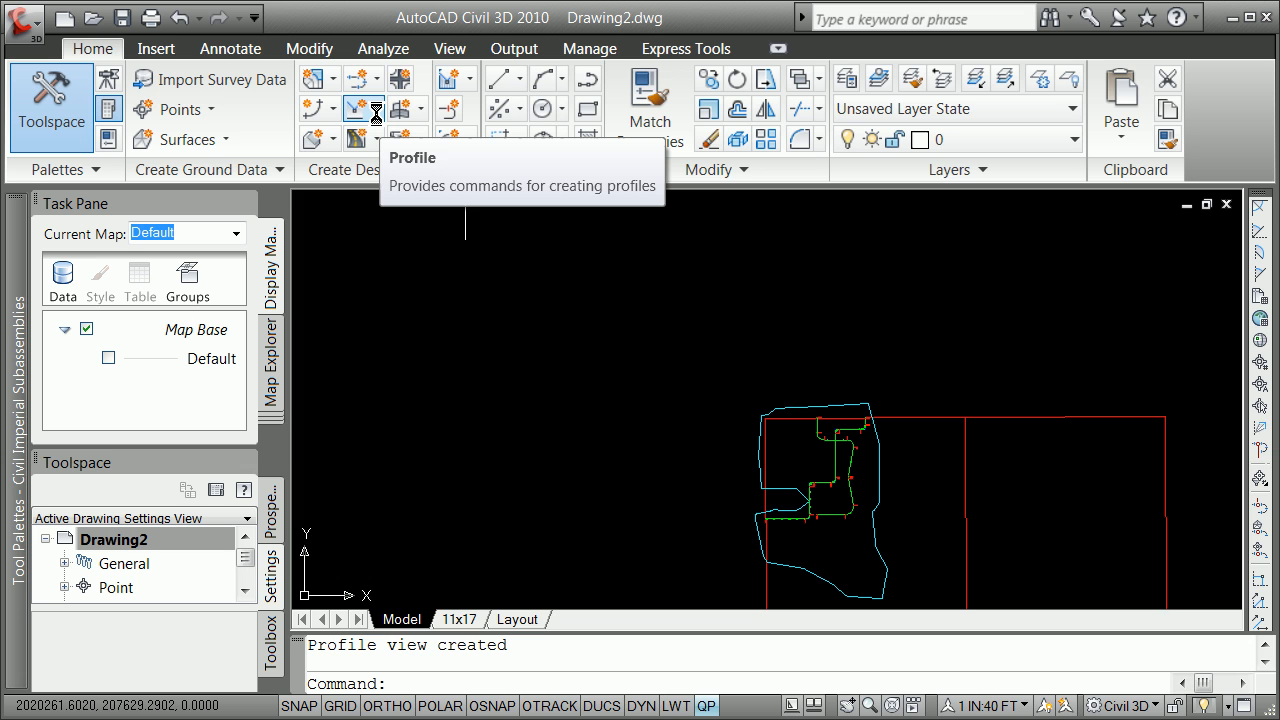
Step: Start another profile view and select 9999_Final_Rd_Cl as its alignment
left_click(472, 82)
left_click(505, 118)
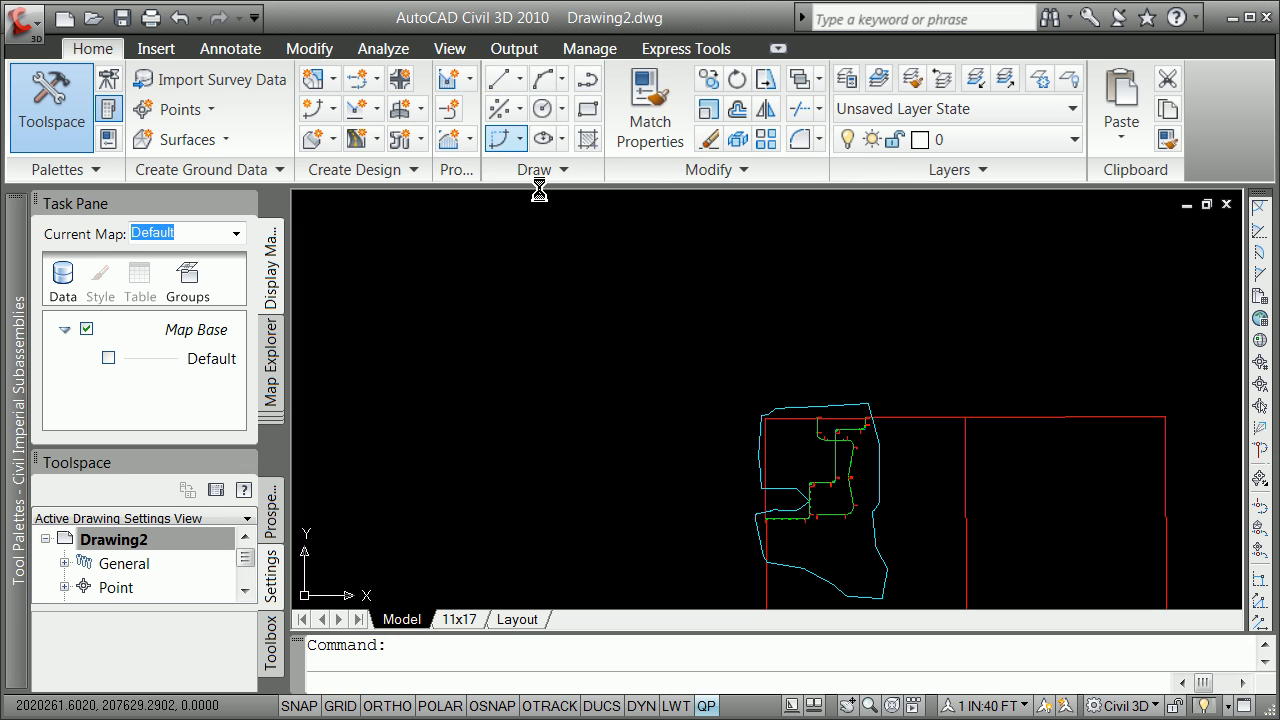
left_click(775, 152)
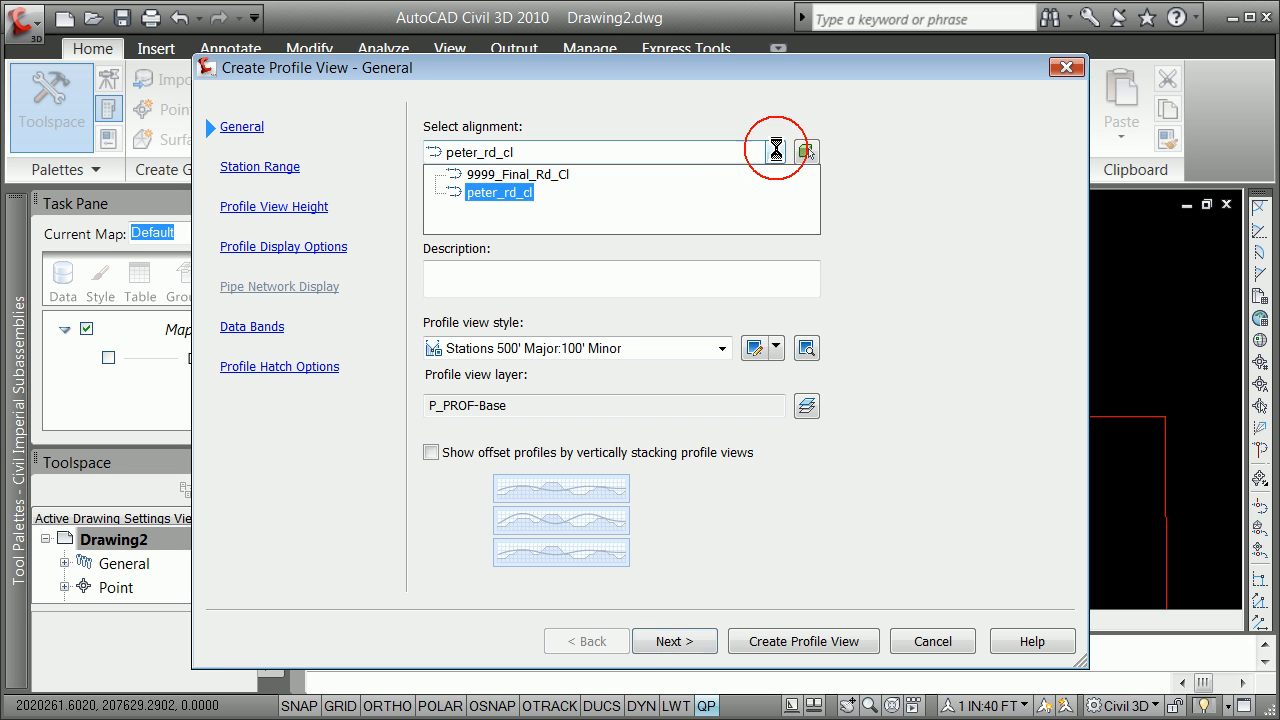
left_click(577, 175)
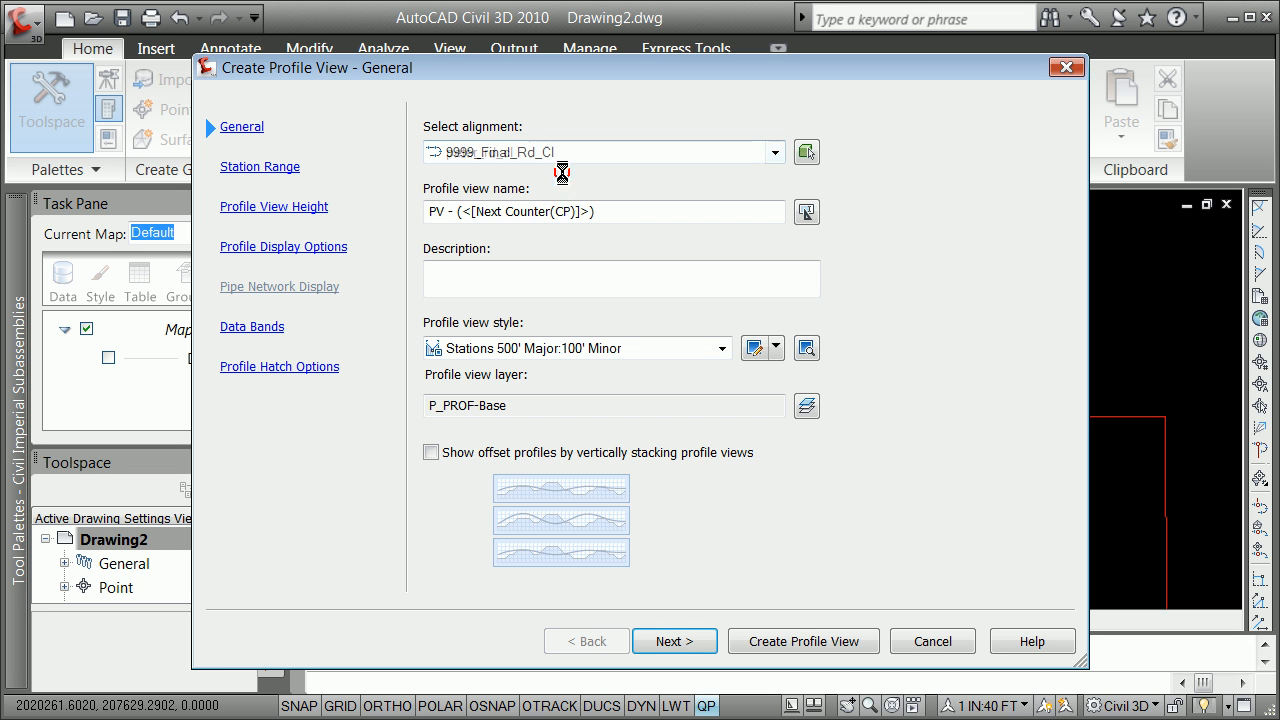
Step: Switch the 9999_Final_Rd_Cl profile view to a user-specified height with a minimum elevation of 1028'
left_click(283, 168)
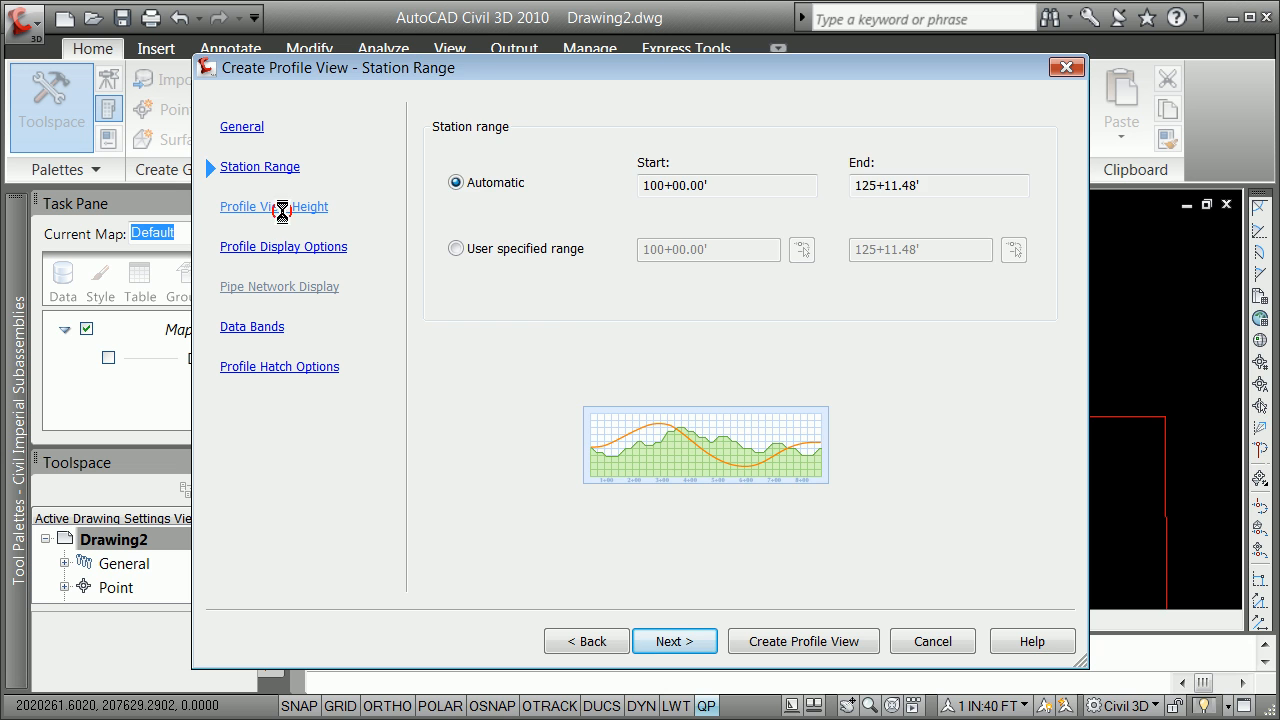
left_click(279, 208)
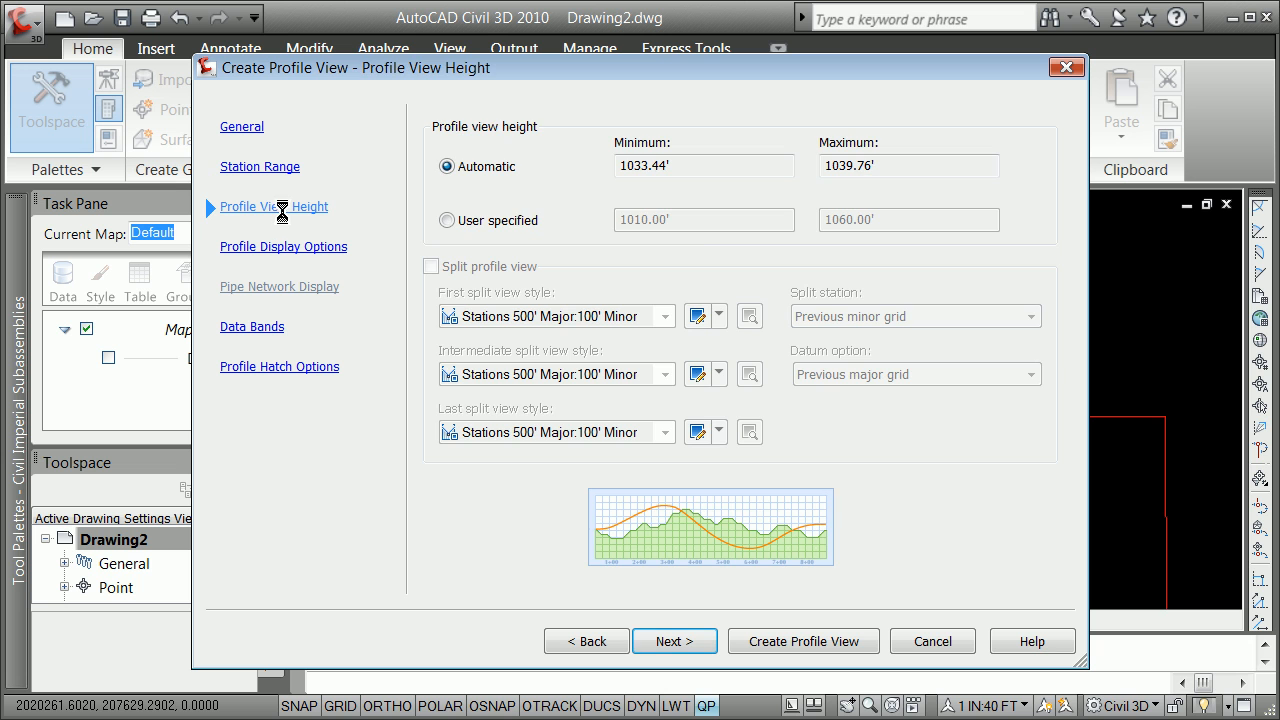
left_click(447, 220)
left_click_drag(703, 221, 586, 221)
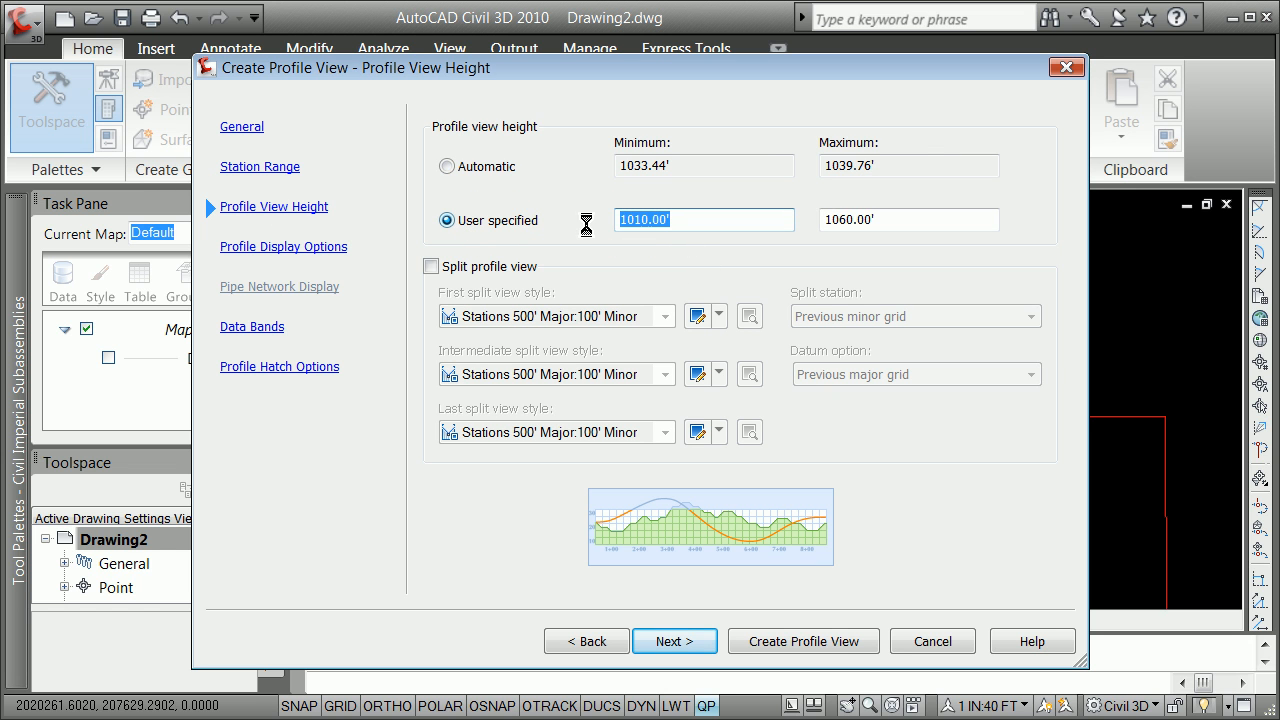
type("10280")
key("BackSpace")
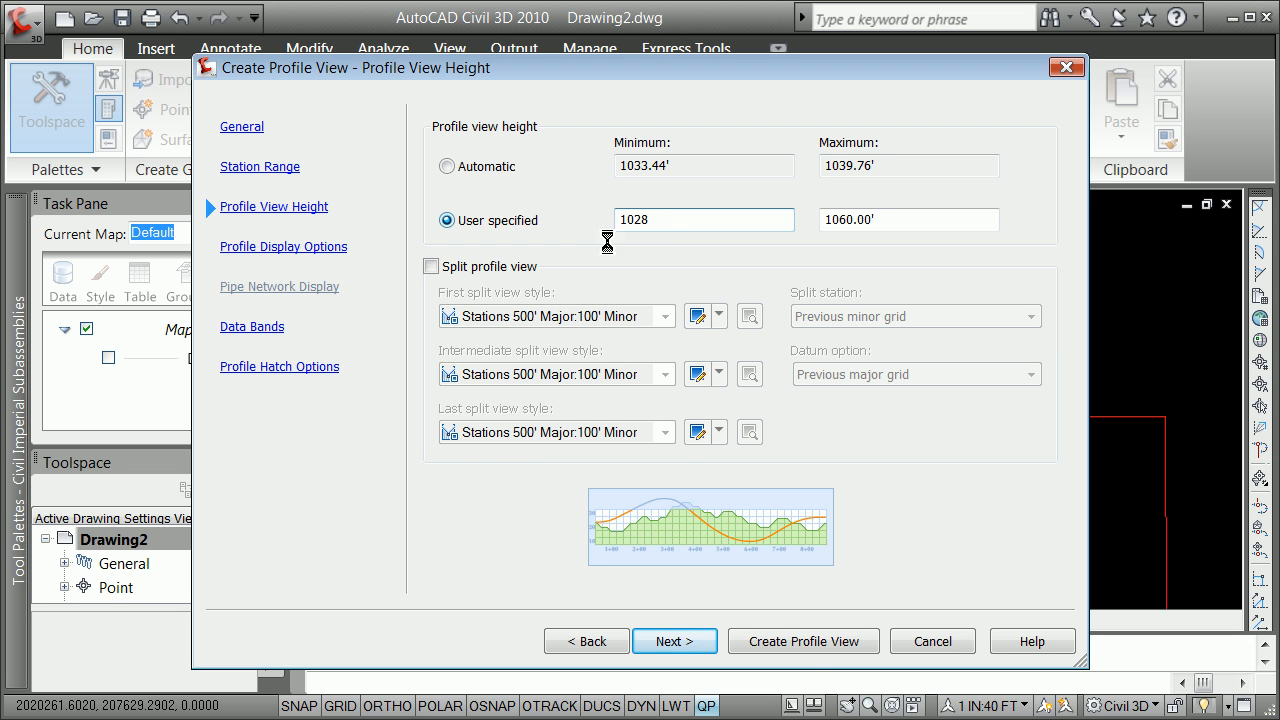
Step: Create the 9999_Final_Rd_Cl profile view and place its origin at 10000,10280
left_click(808, 641)
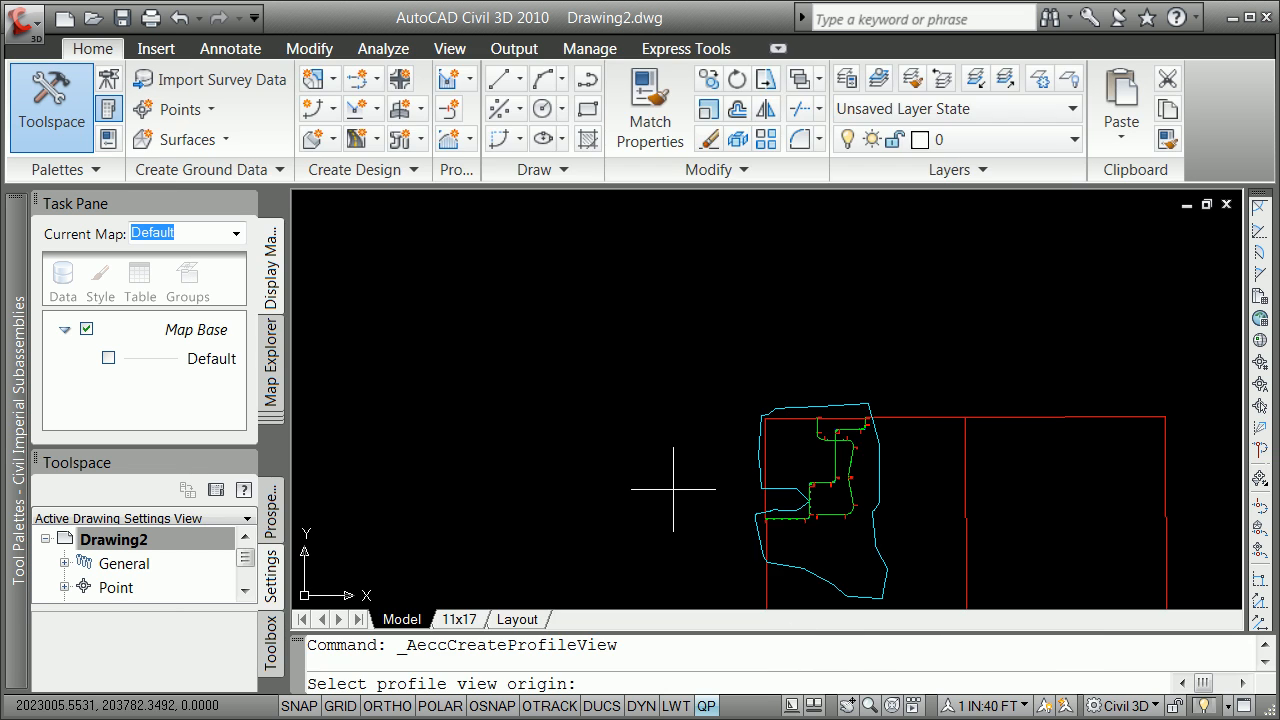
type("10000")
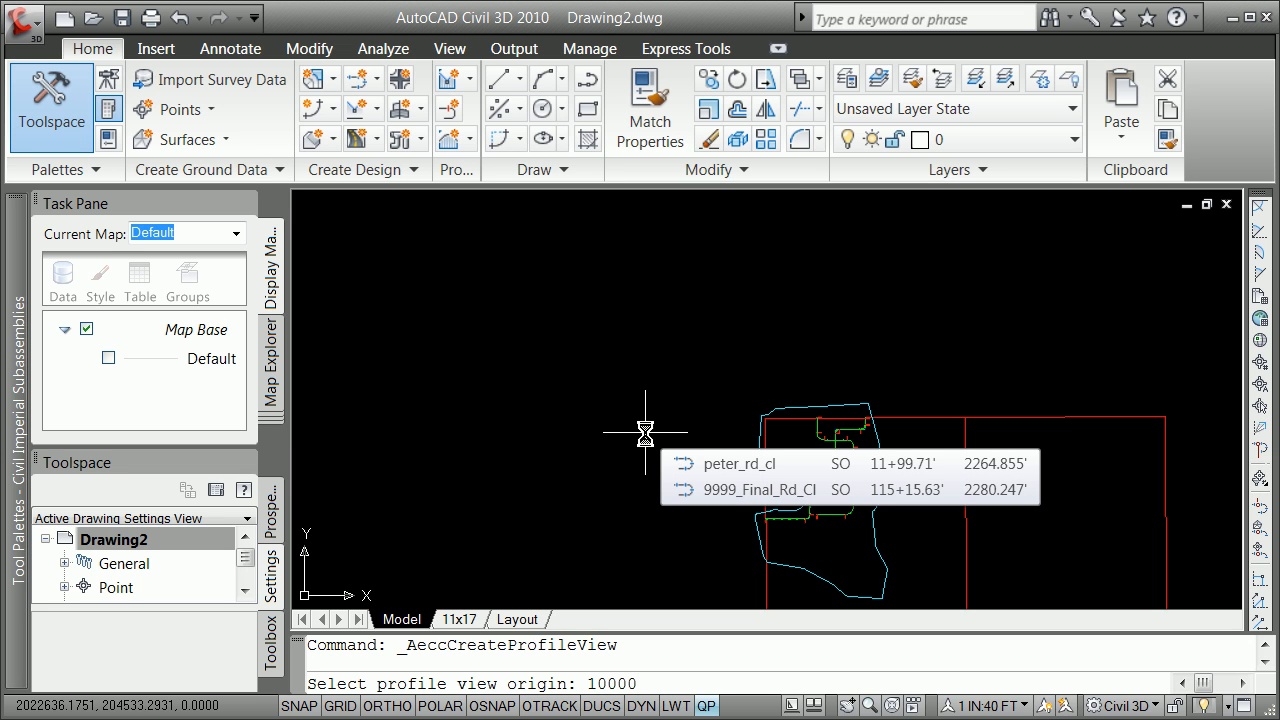
type(",10280")
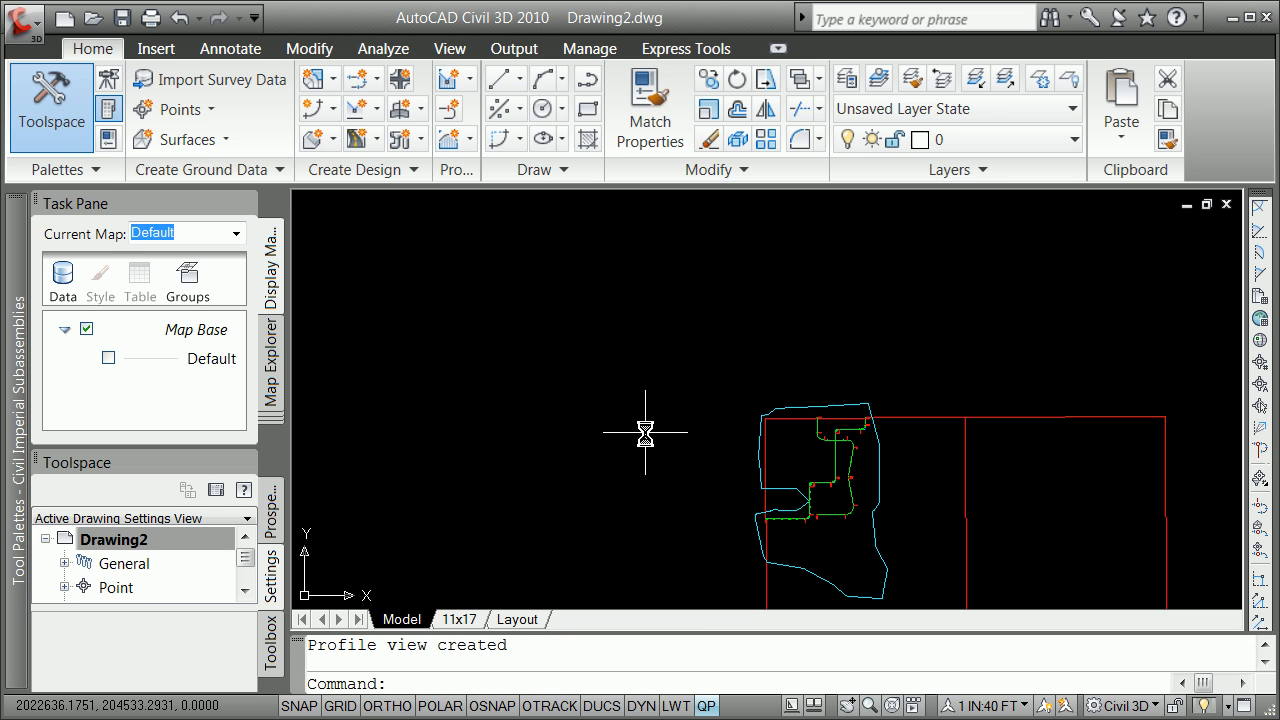
Step: Save the current display as a named model view called overall, without a layer snapshot, and apply it
type("v")
key("Return")
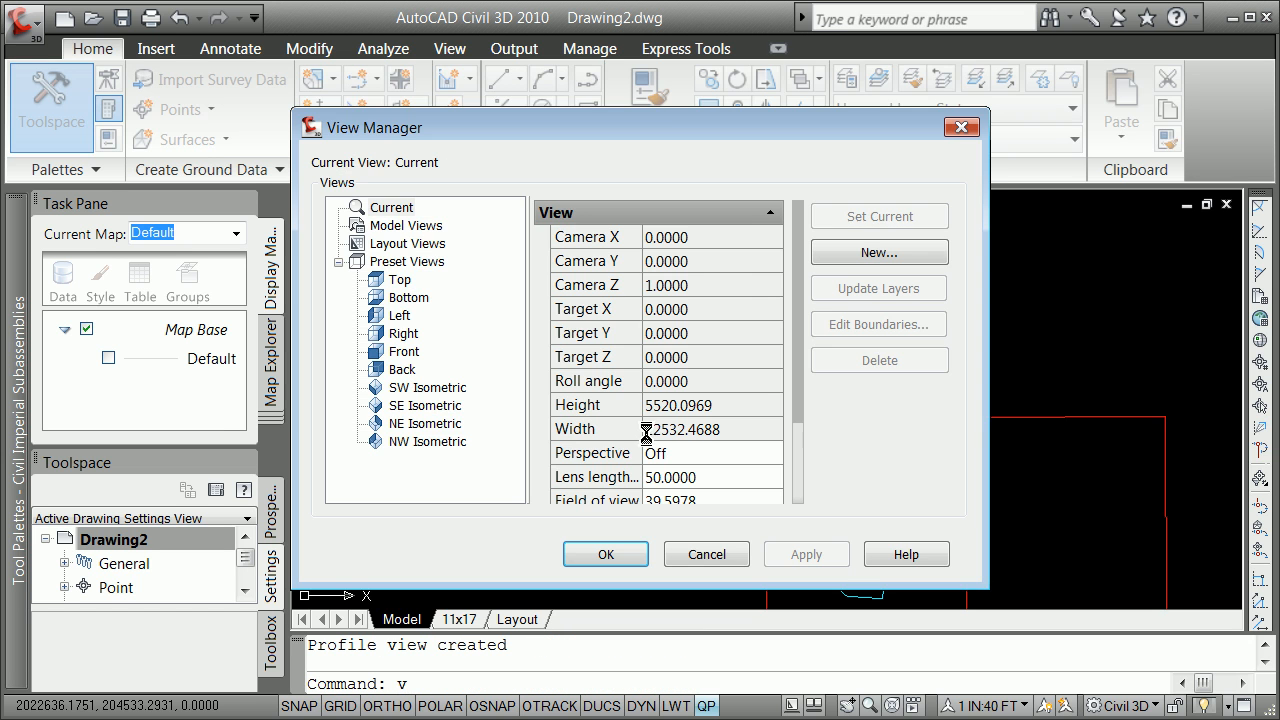
left_click(853, 262)
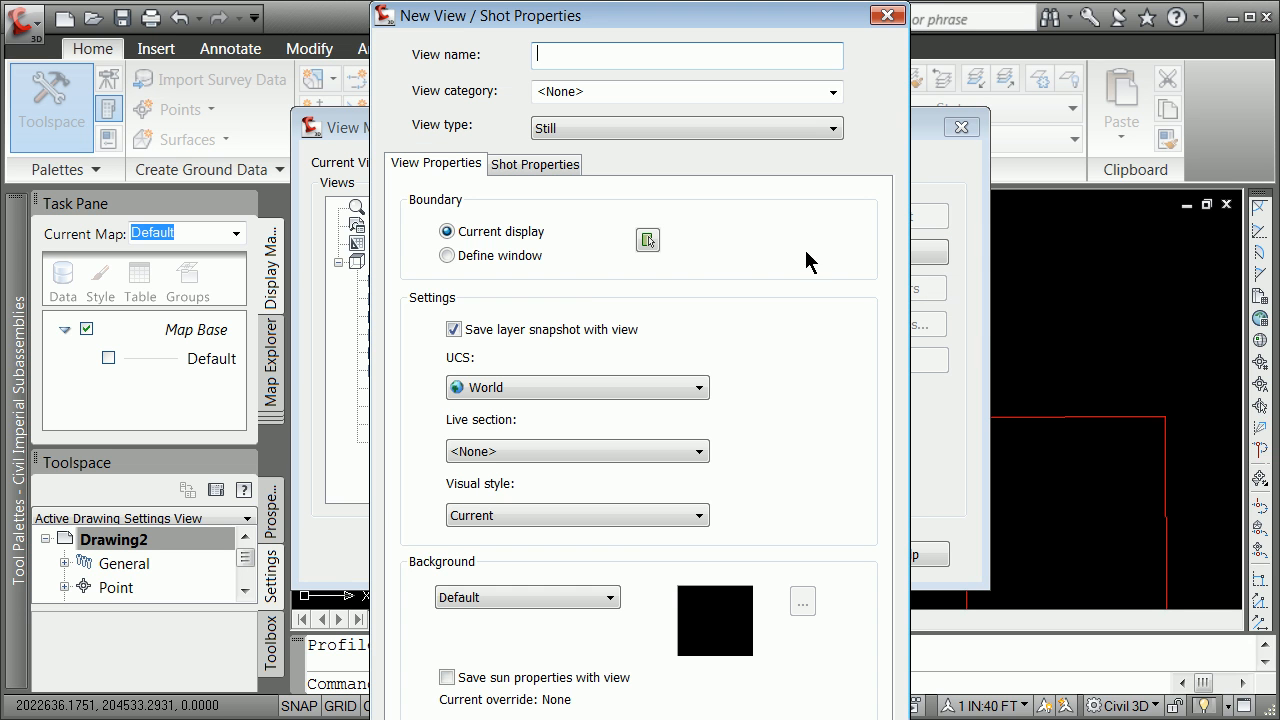
left_click(451, 329)
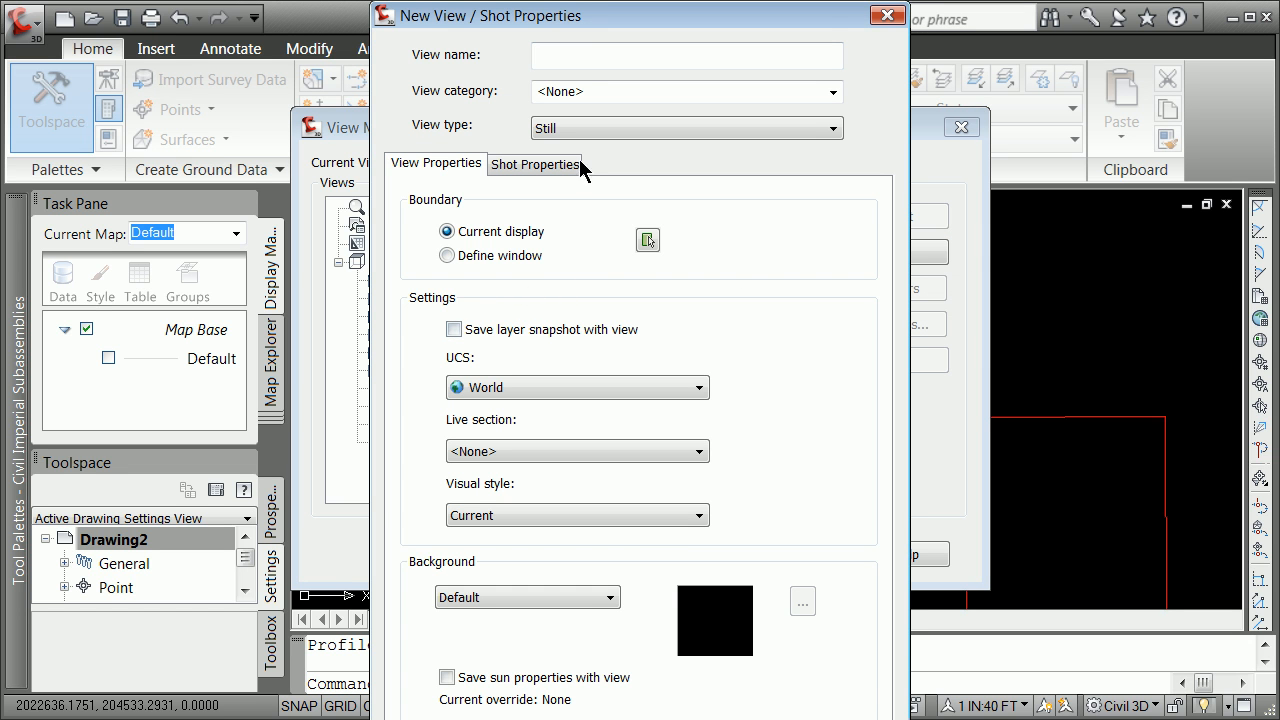
left_click(568, 51)
type("overall")
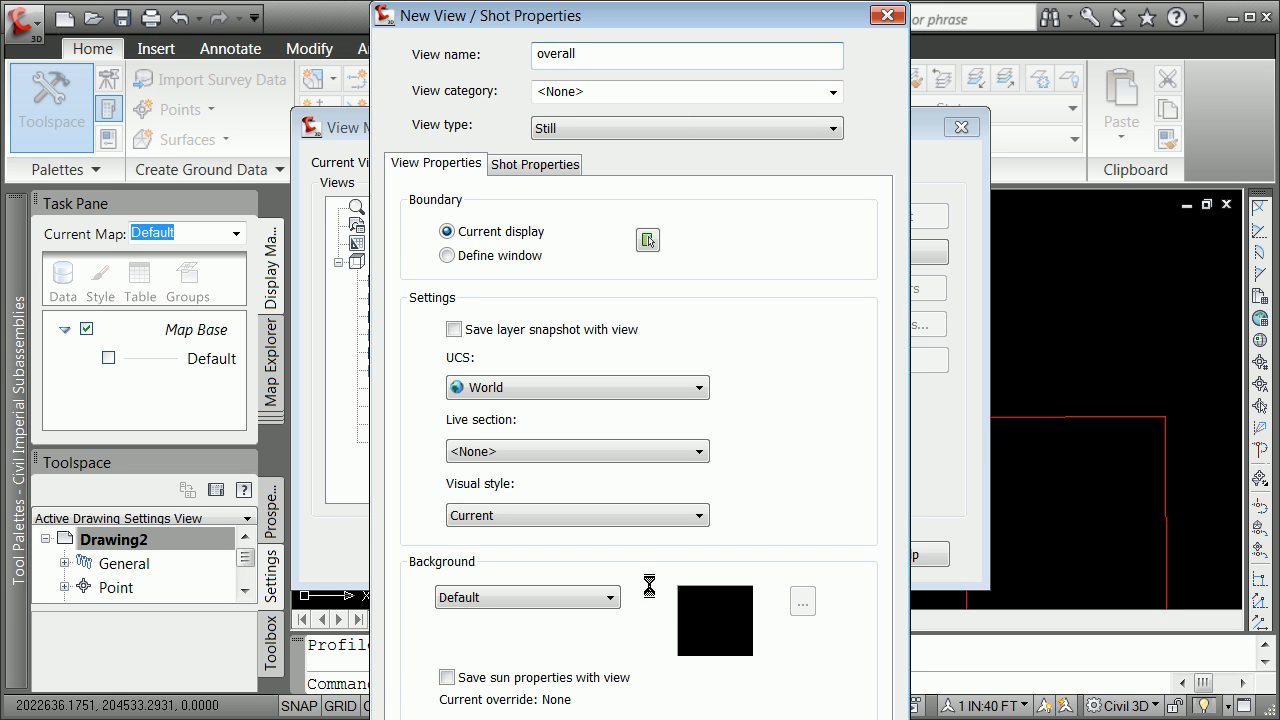
key("Return")
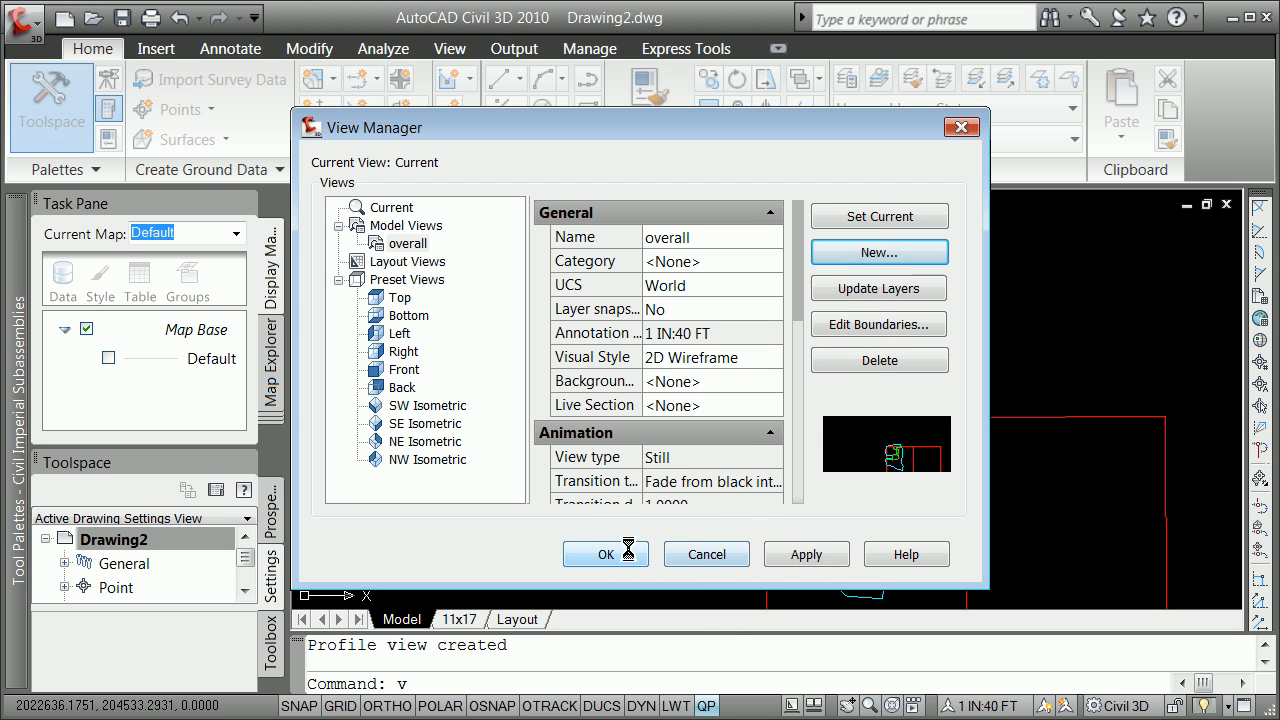
left_click(823, 560)
left_click(606, 554)
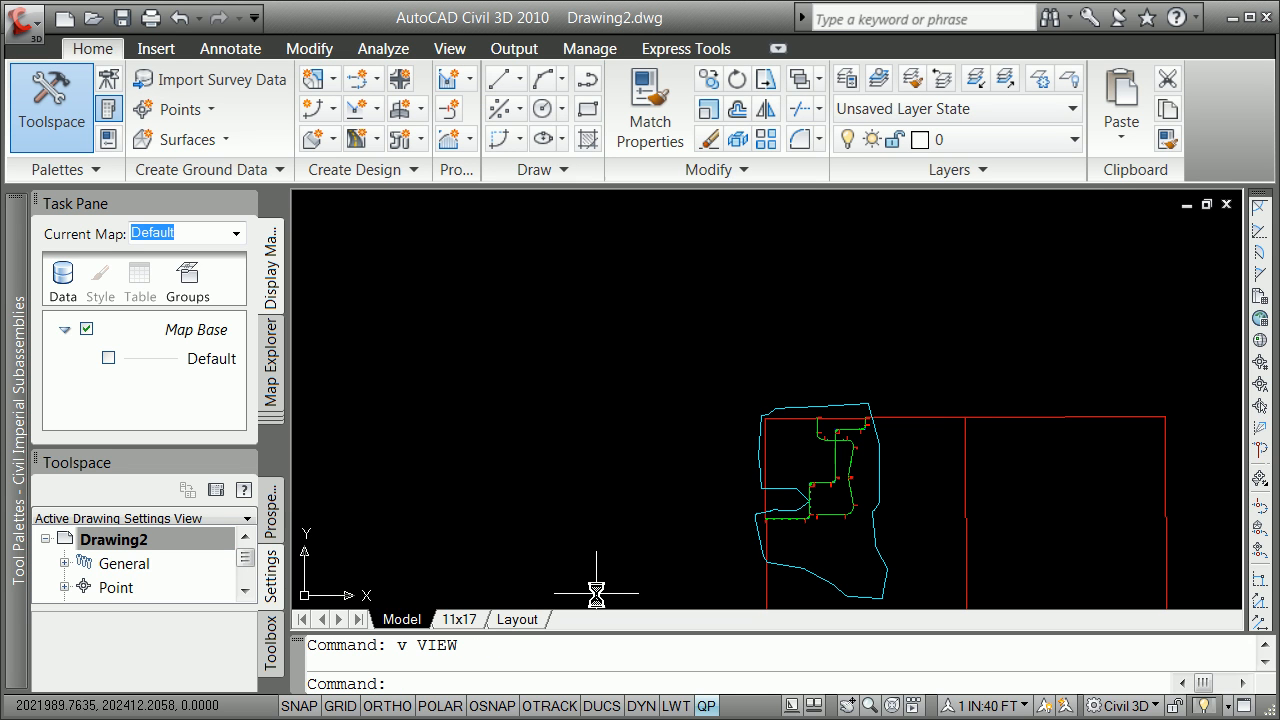